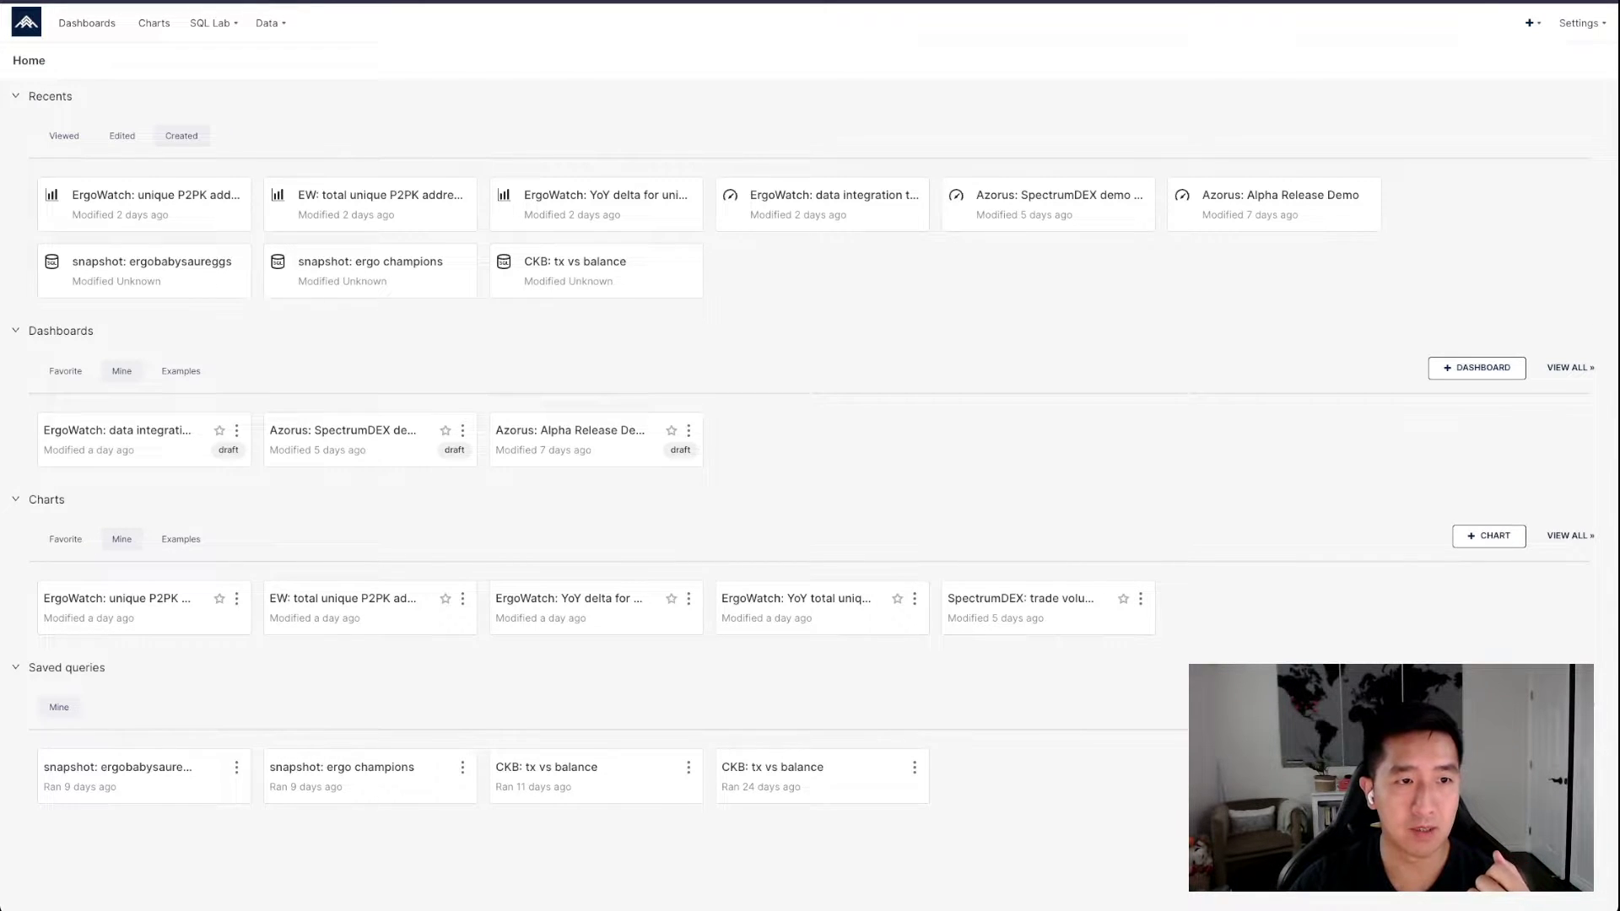
Open the SQL editor and list the schemas available in the ErgoWatch database
mouse_move(212, 24)
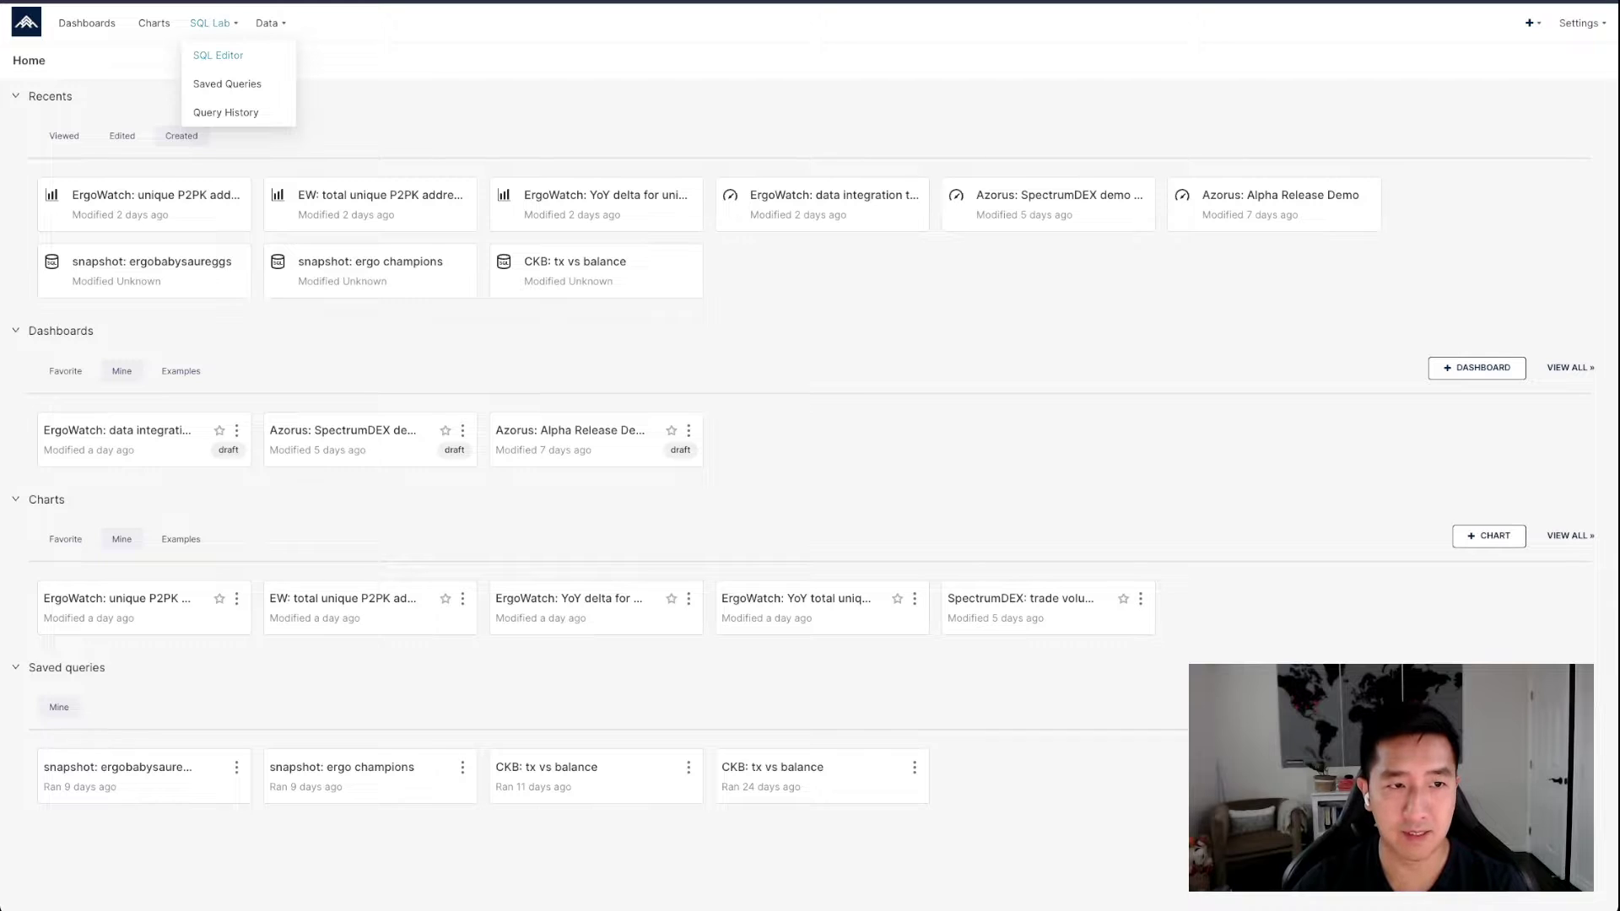
click(218, 54)
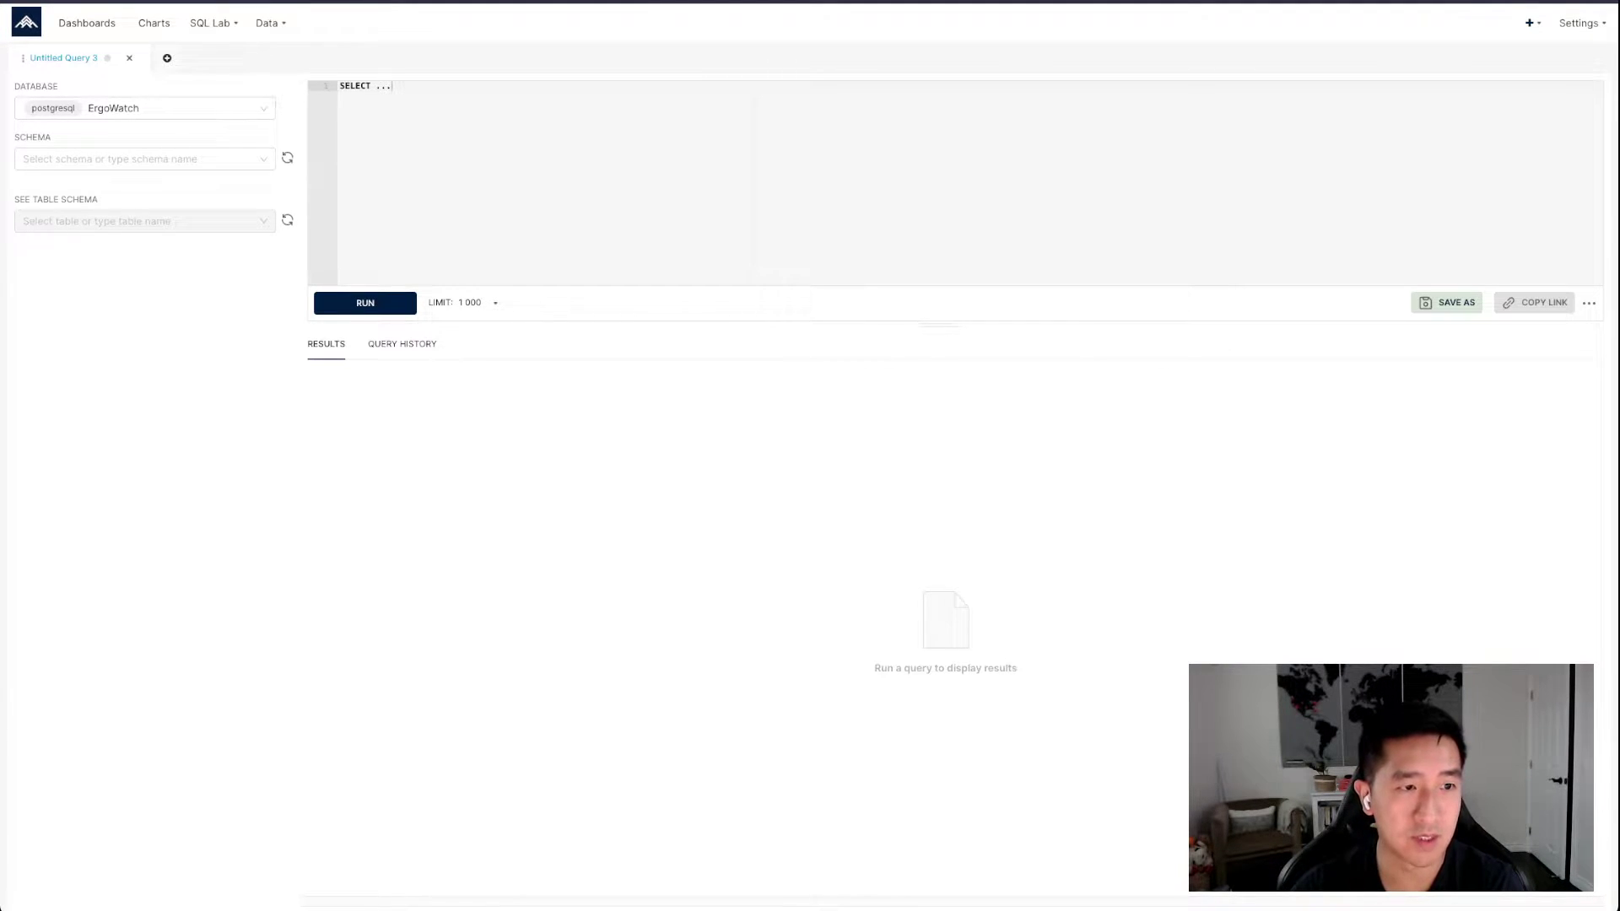
click(145, 108)
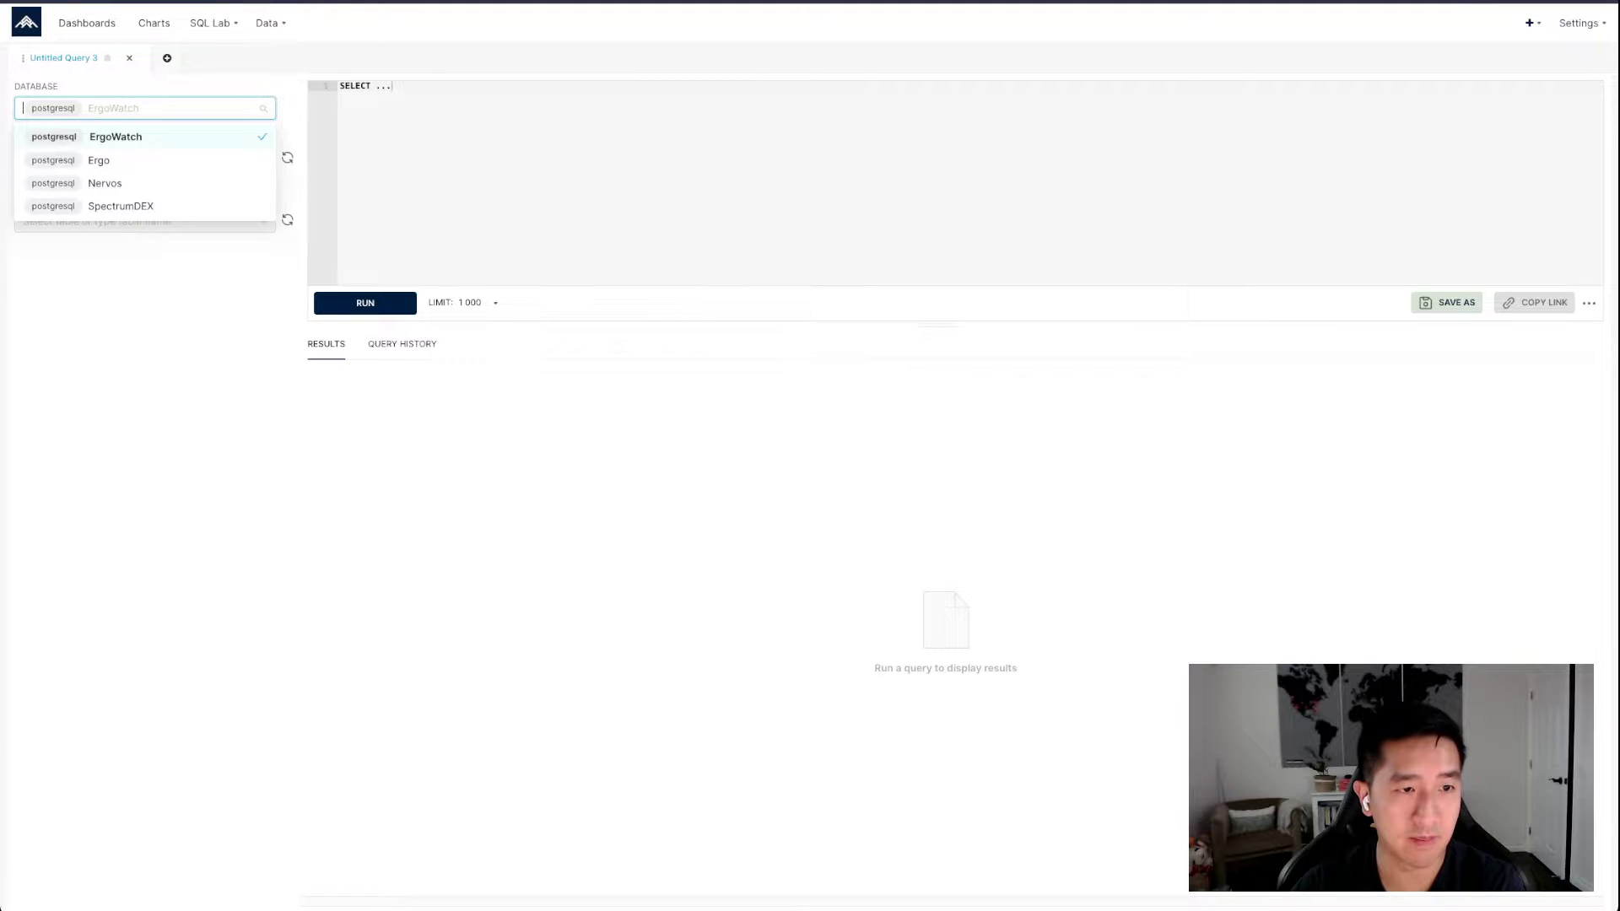
click(116, 137)
click(145, 158)
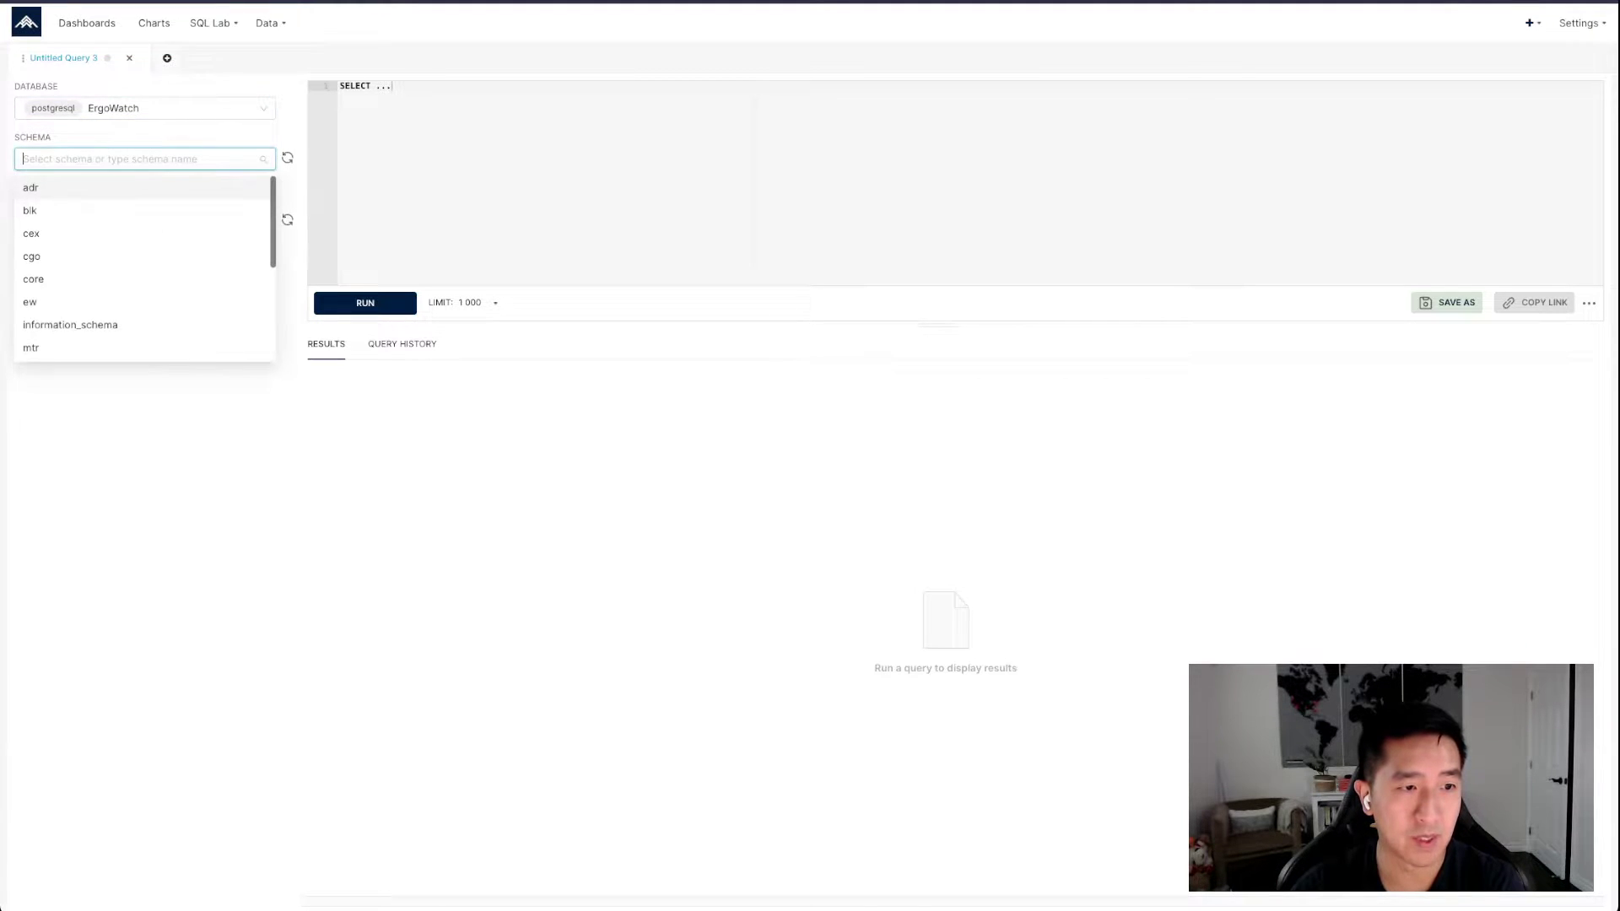
Switch the query to the Ergo database and choose its public schema
click(145, 108)
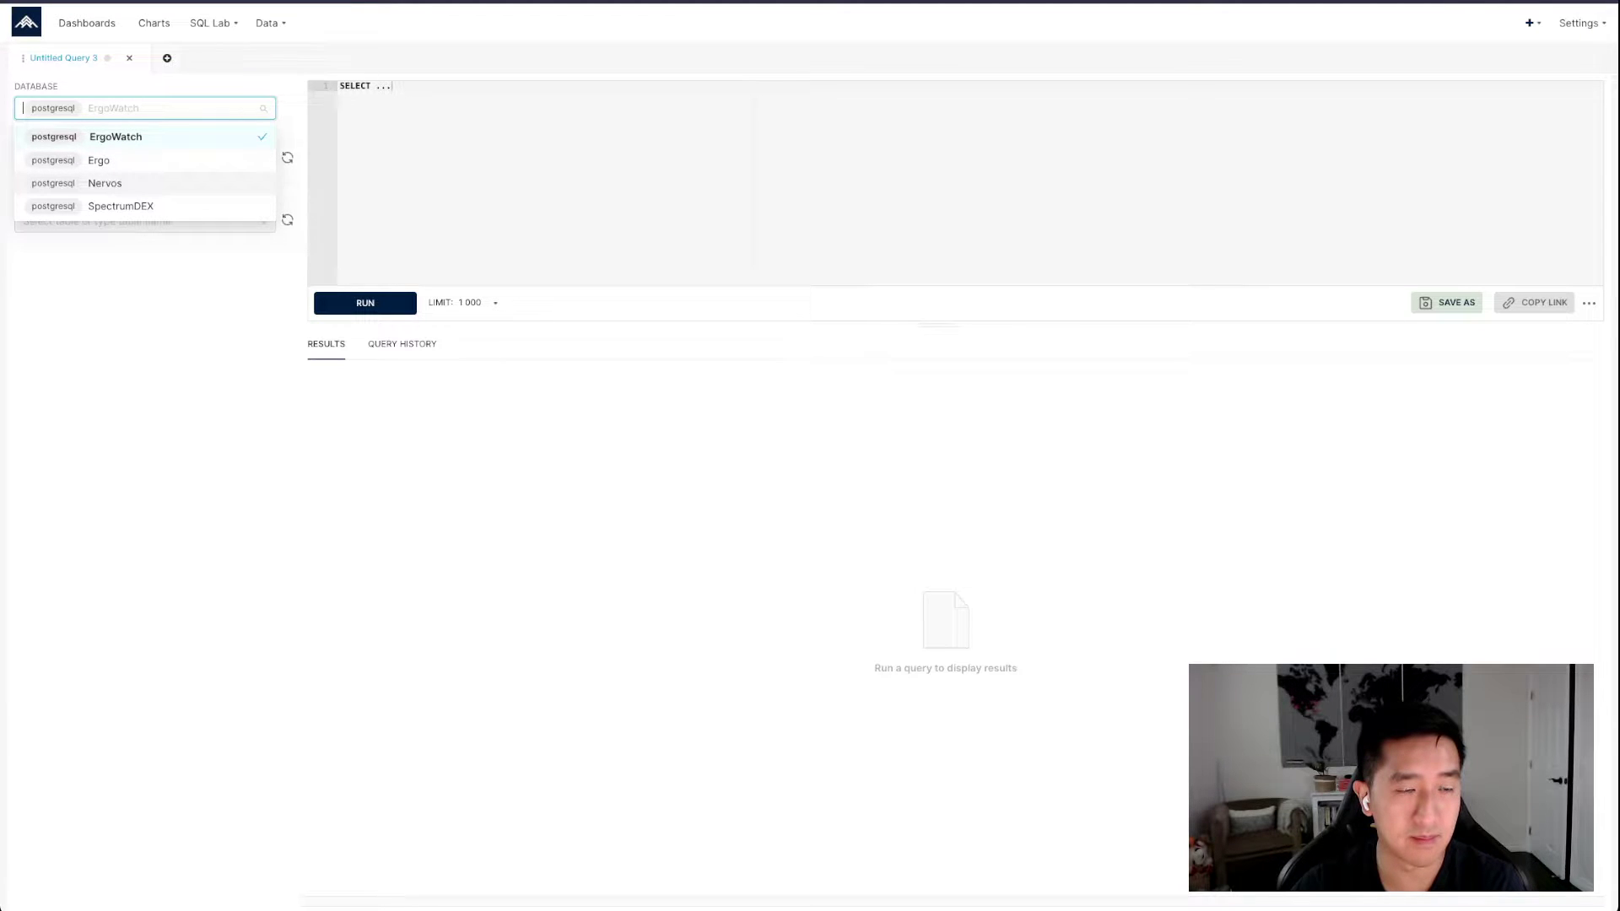
click(100, 160)
click(110, 158)
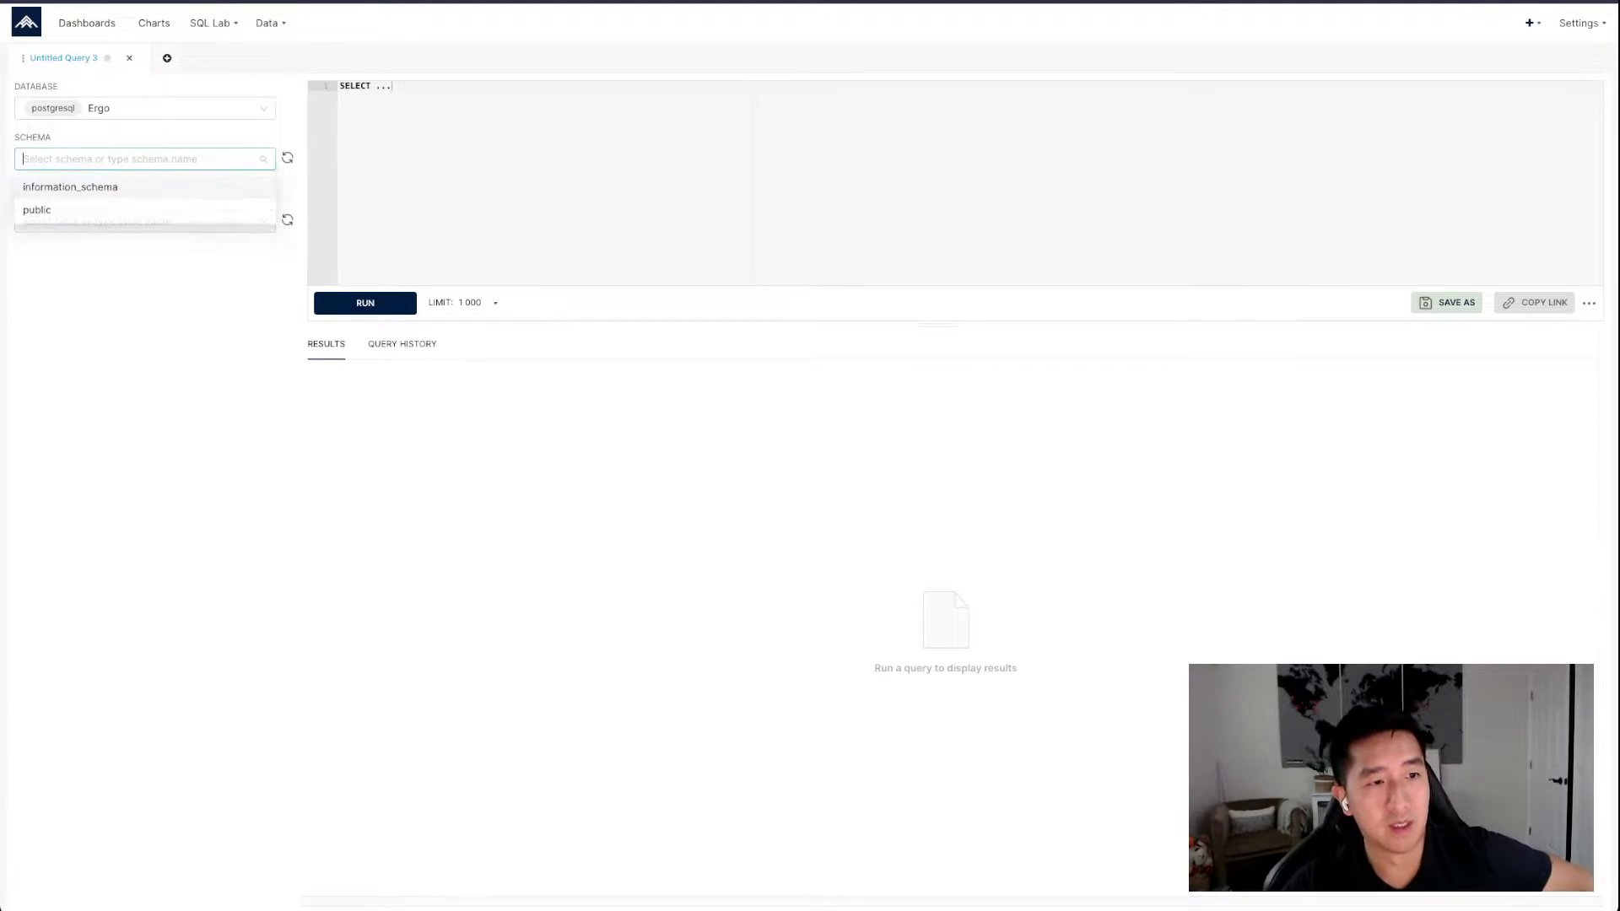
click(93, 209)
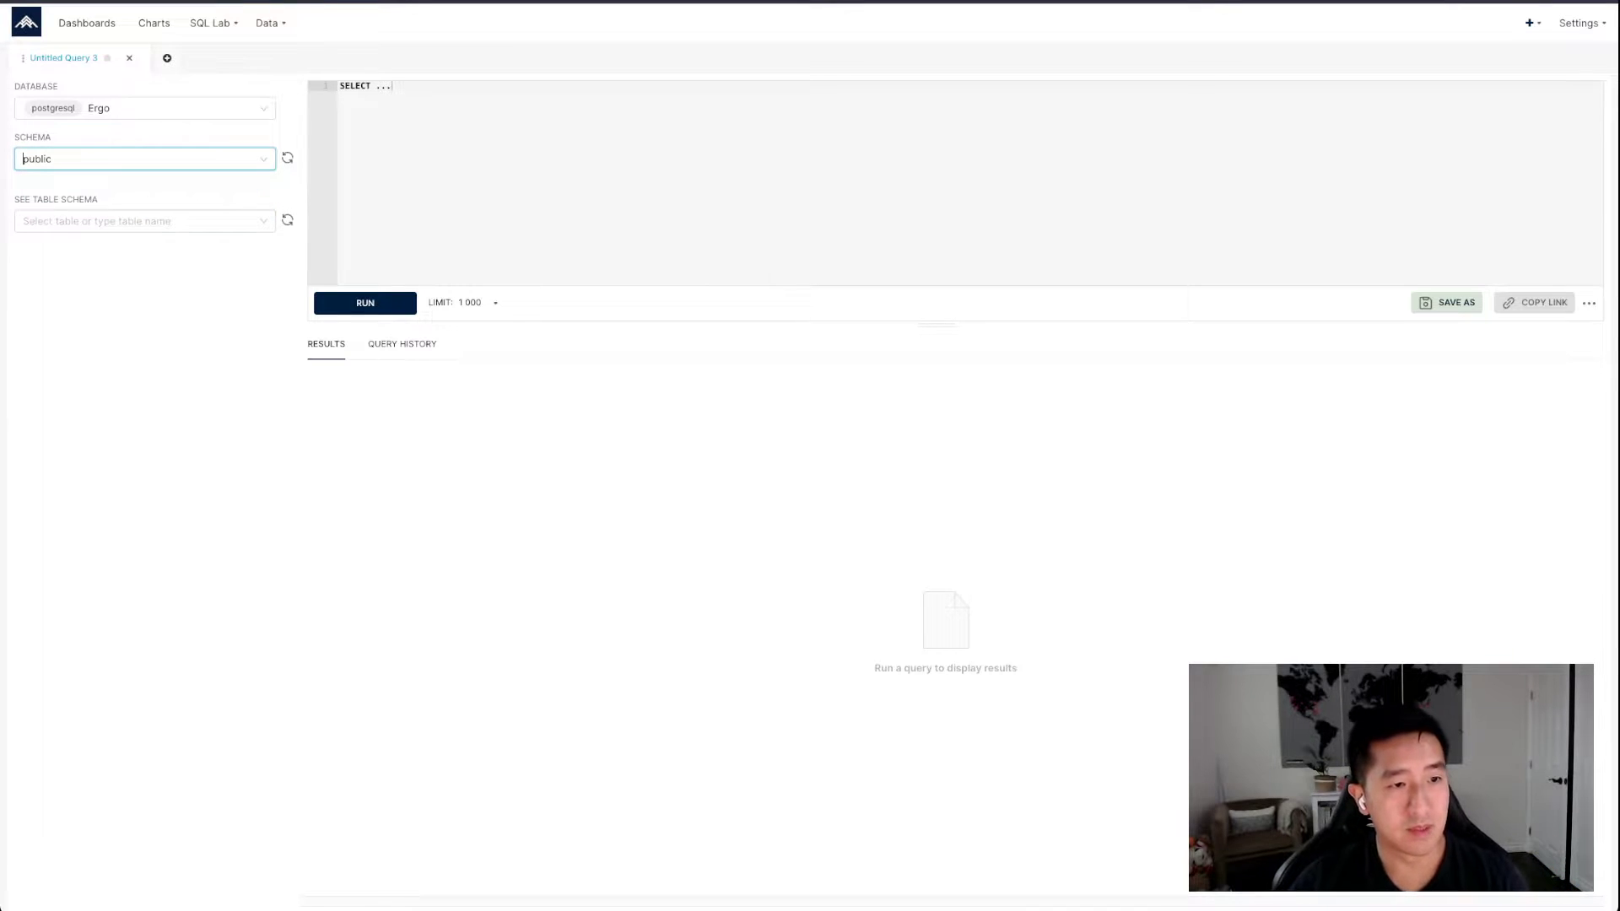
click(110, 222)
click(422, 87)
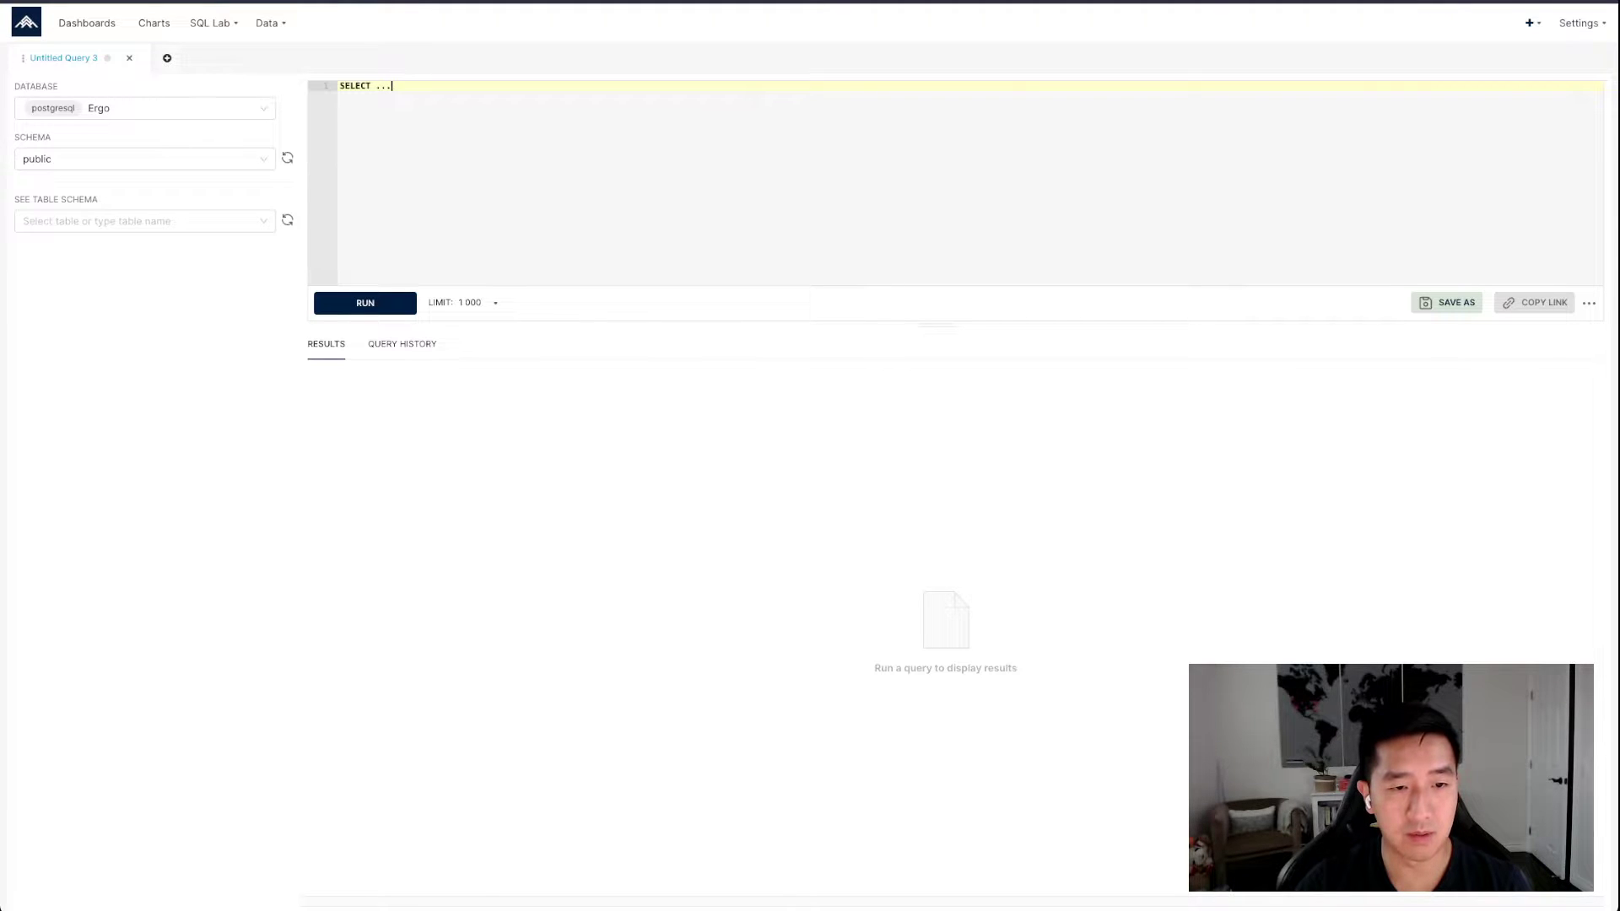
click(401, 345)
click(327, 344)
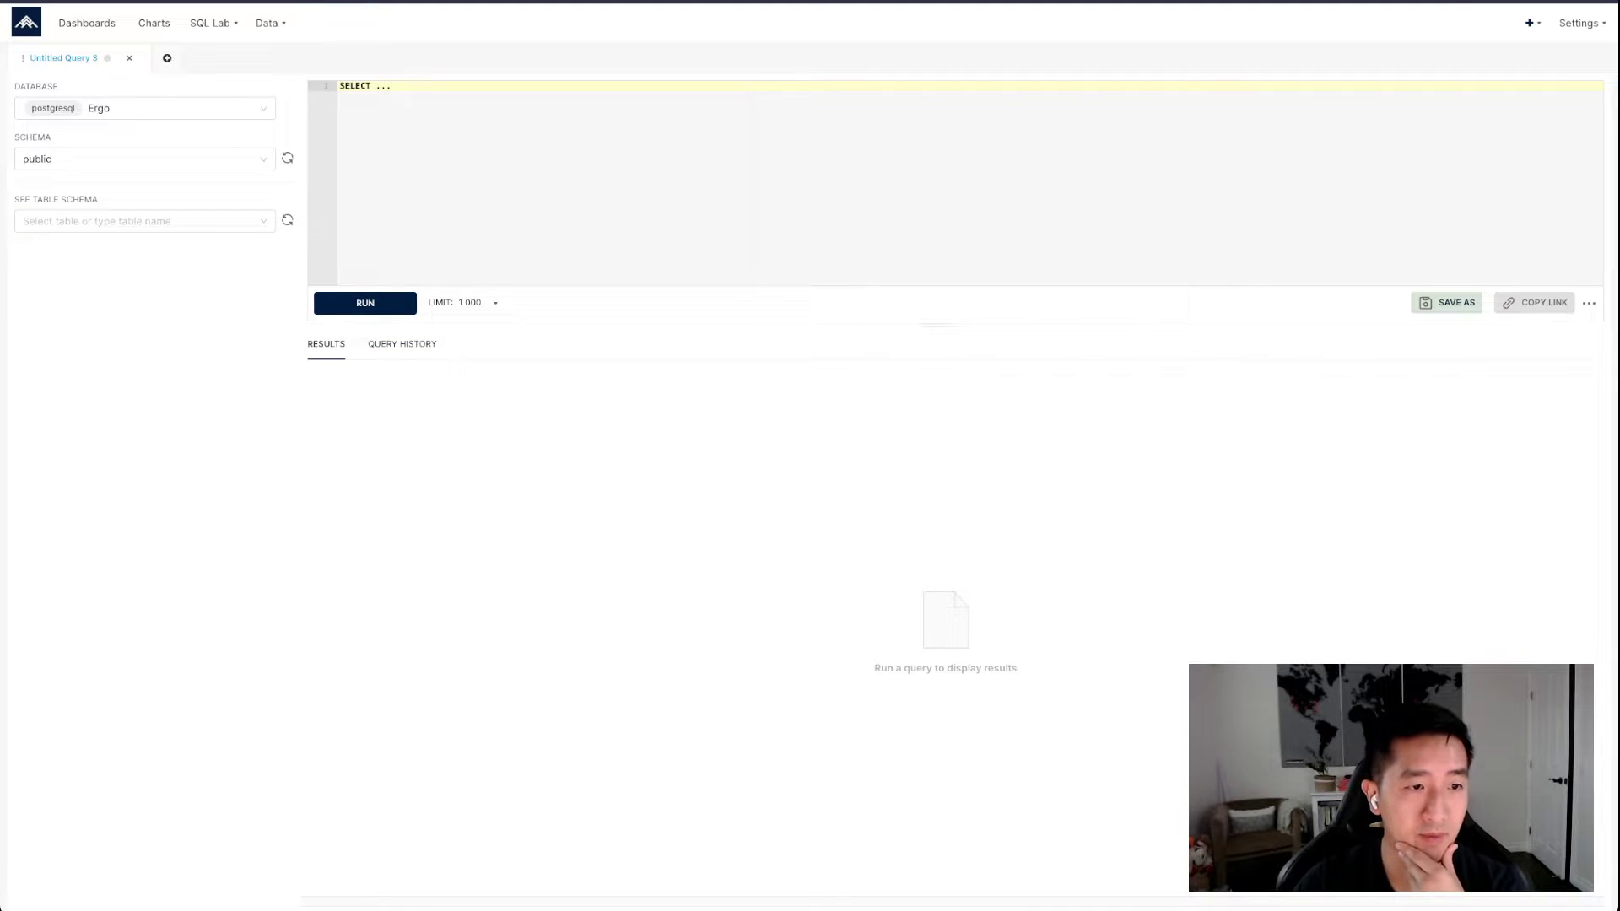
click(145, 108)
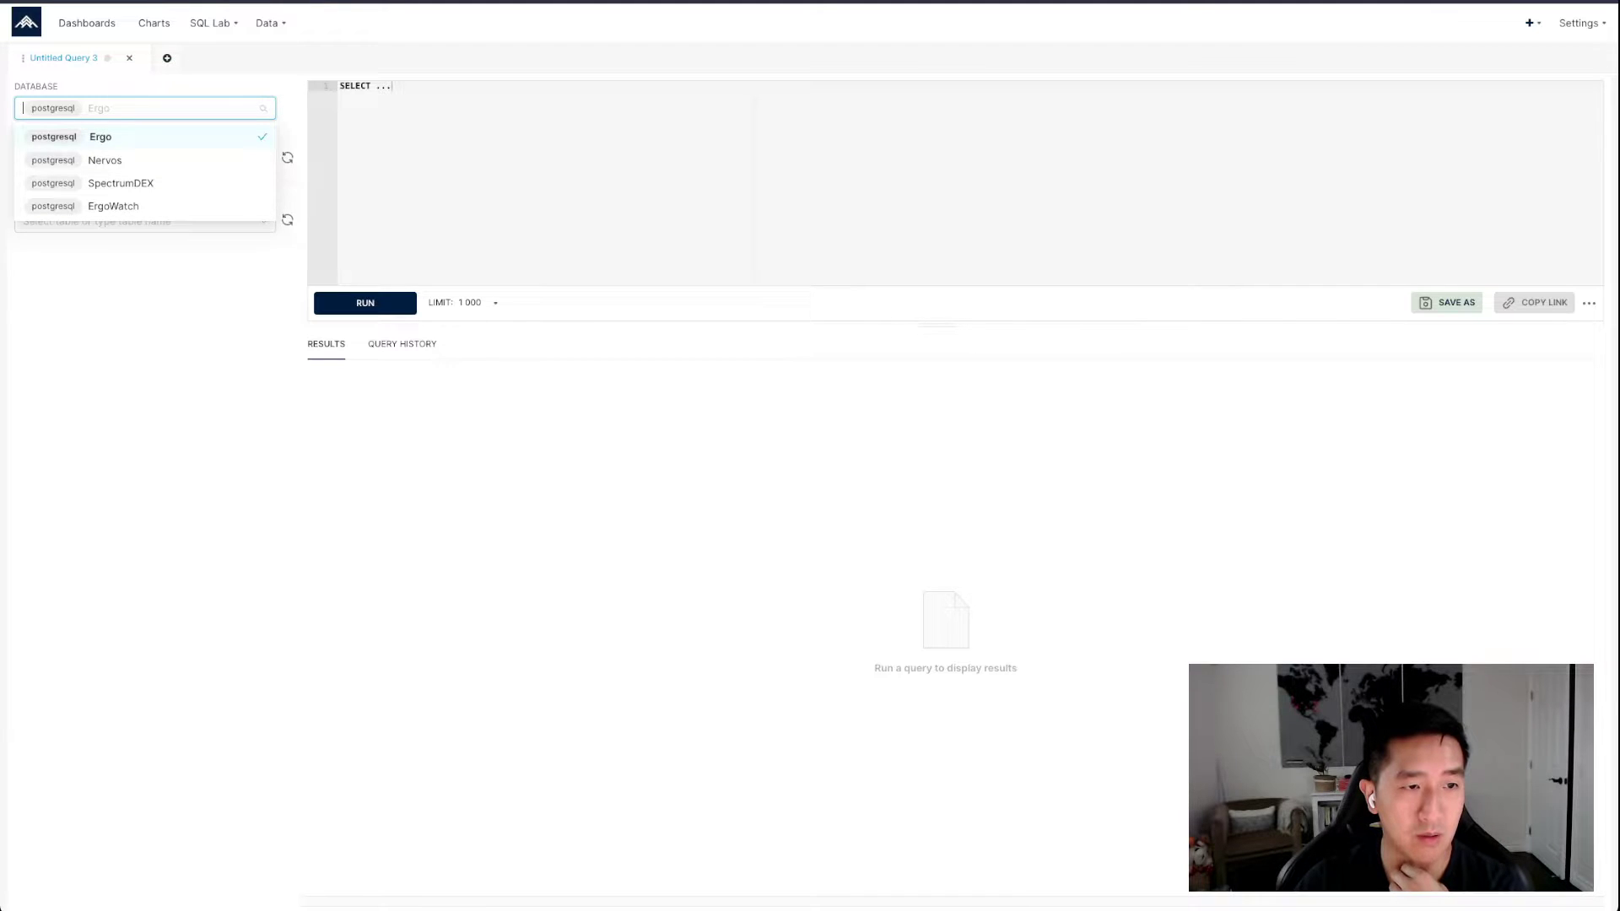
click(100, 137)
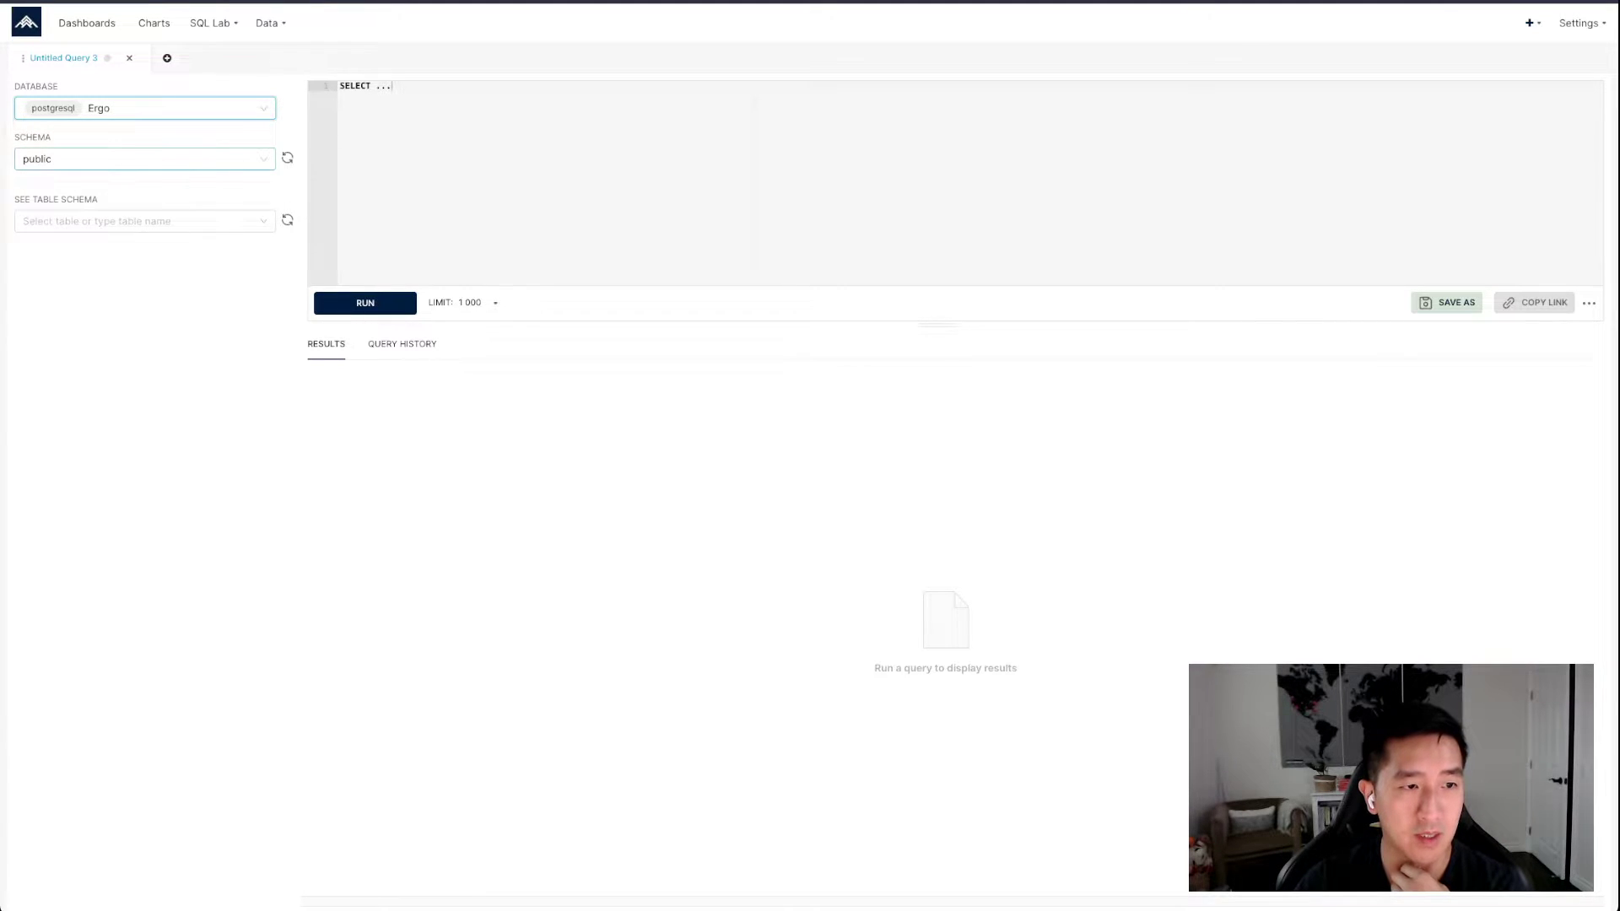
Show the column schema and data preview of the tokens table
click(146, 221)
scroll(145, 312, down, 5)
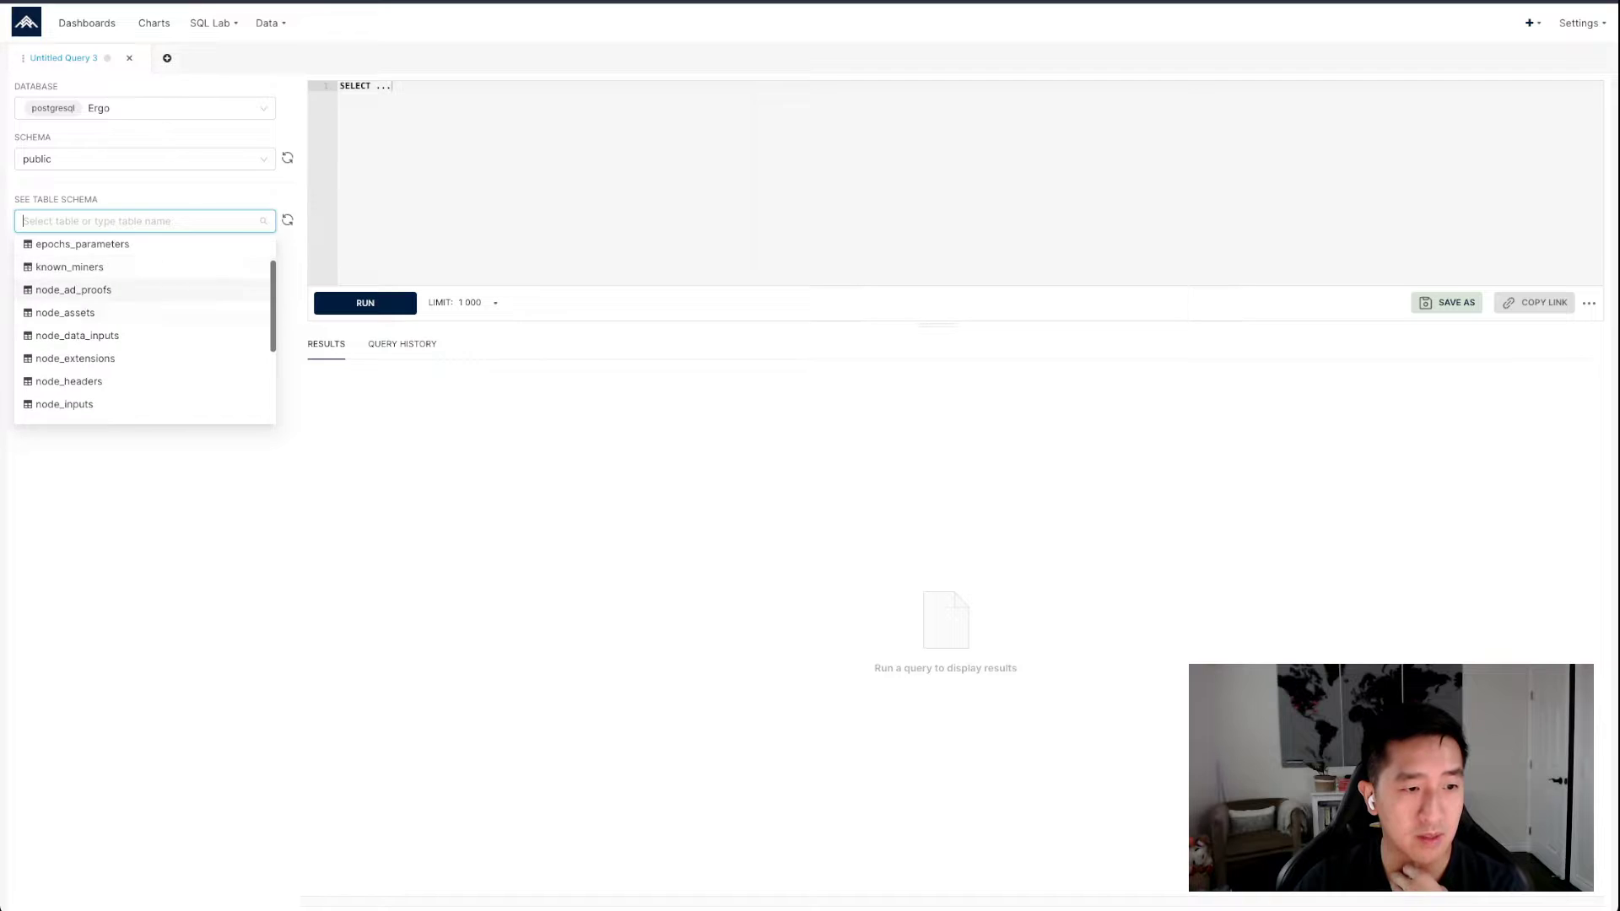
scroll(145, 338, down, 2)
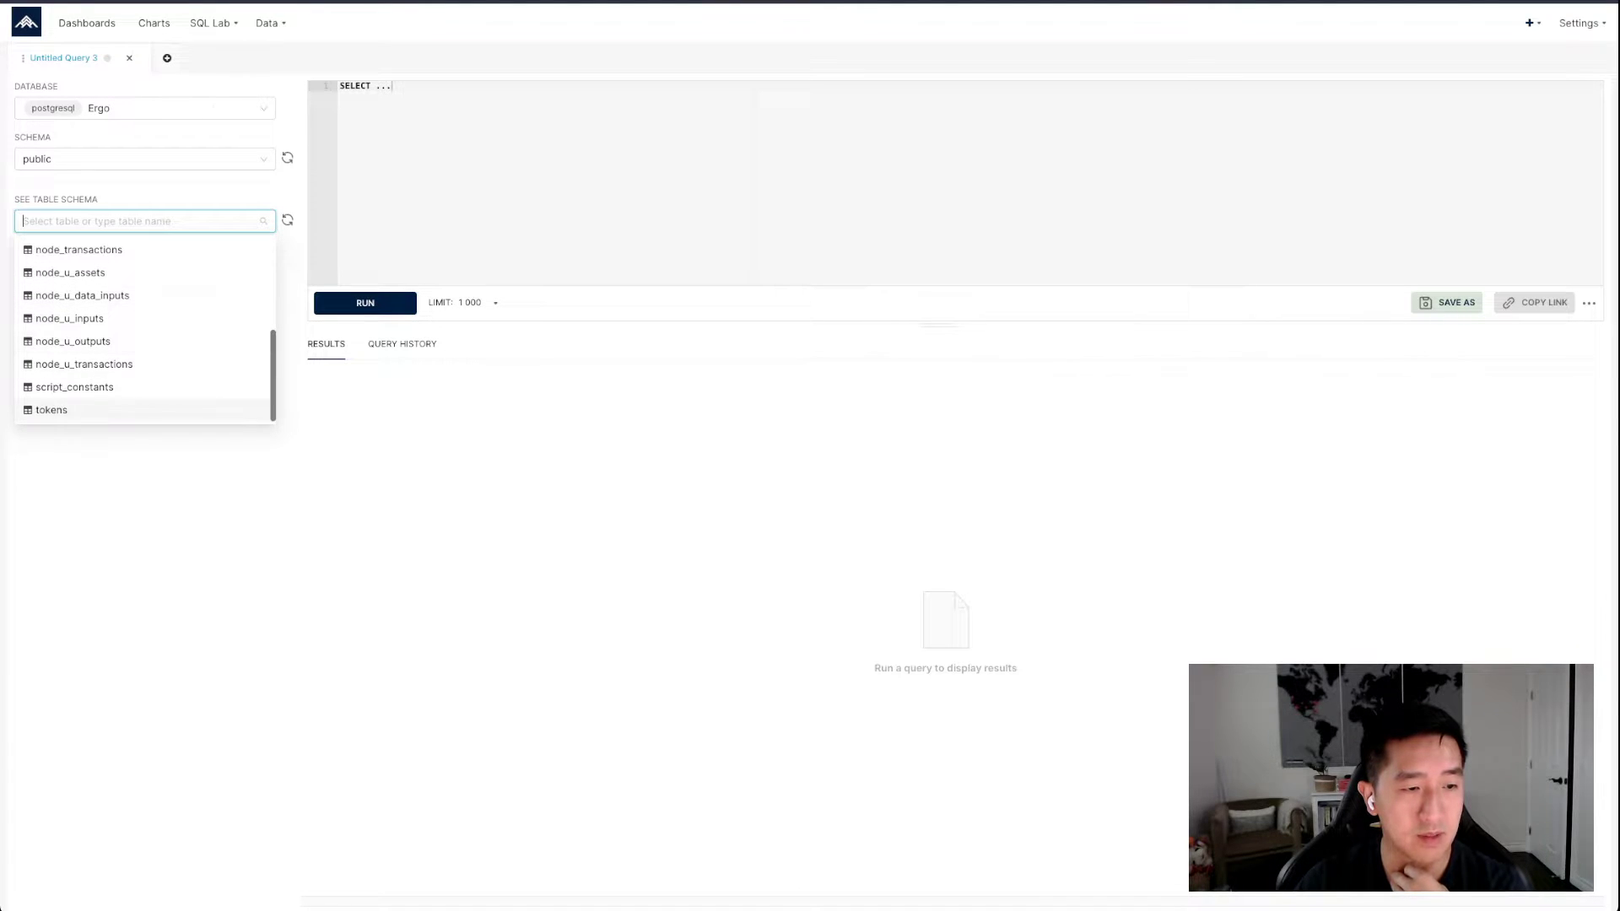
click(51, 410)
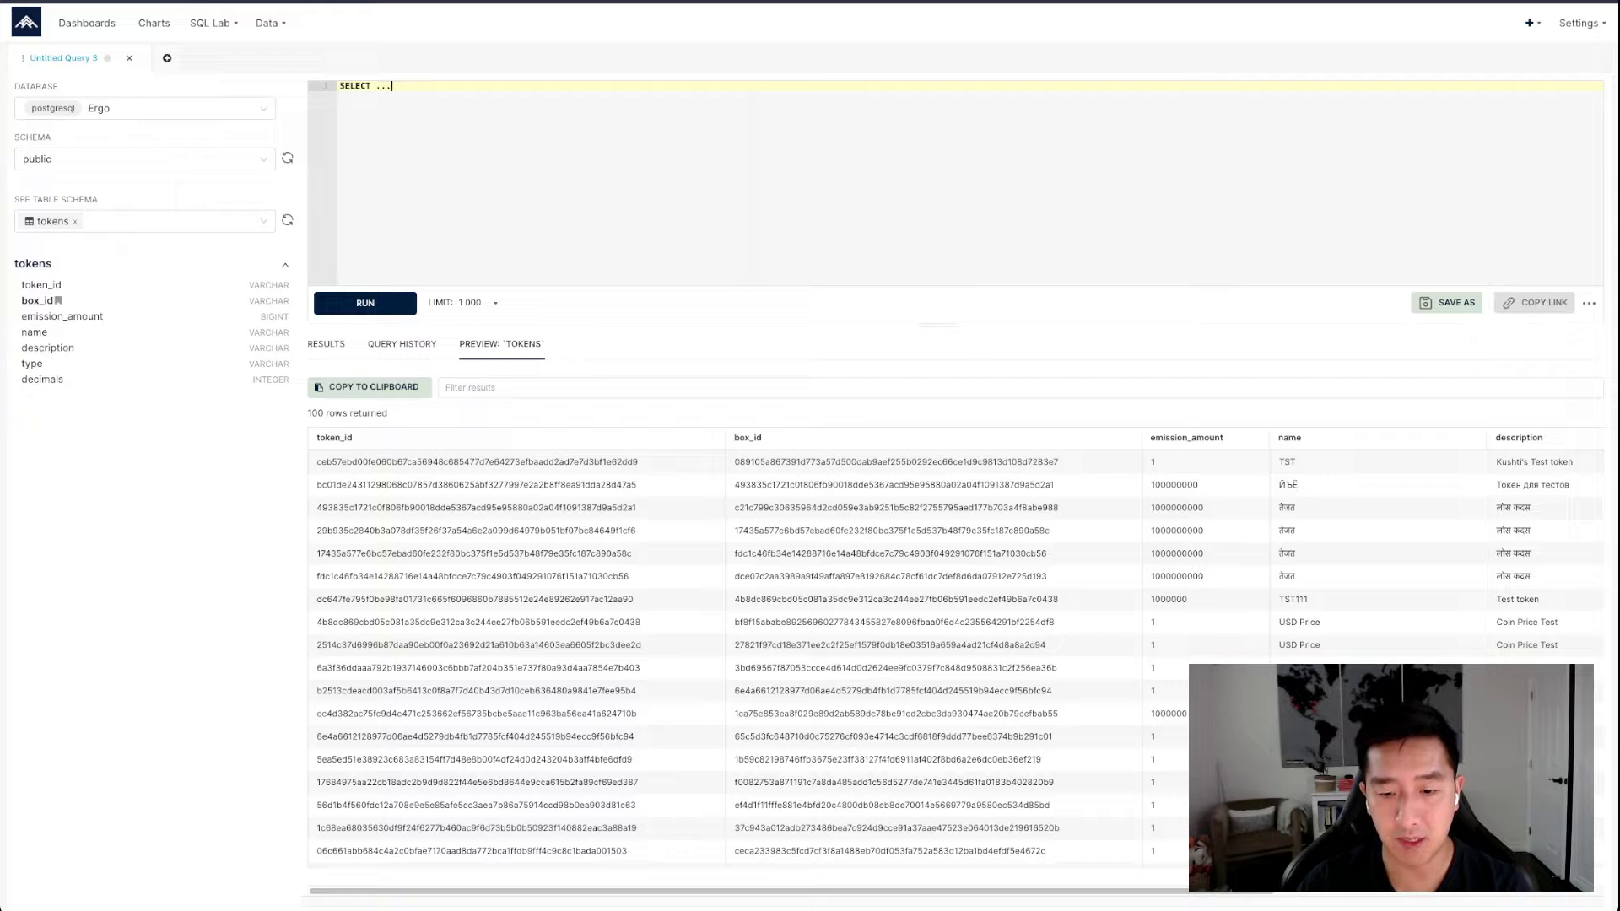
mouse_move(742, 891)
mouse_down()
mouse_move(1070, 891)
mouse_move(743, 891)
mouse_up()
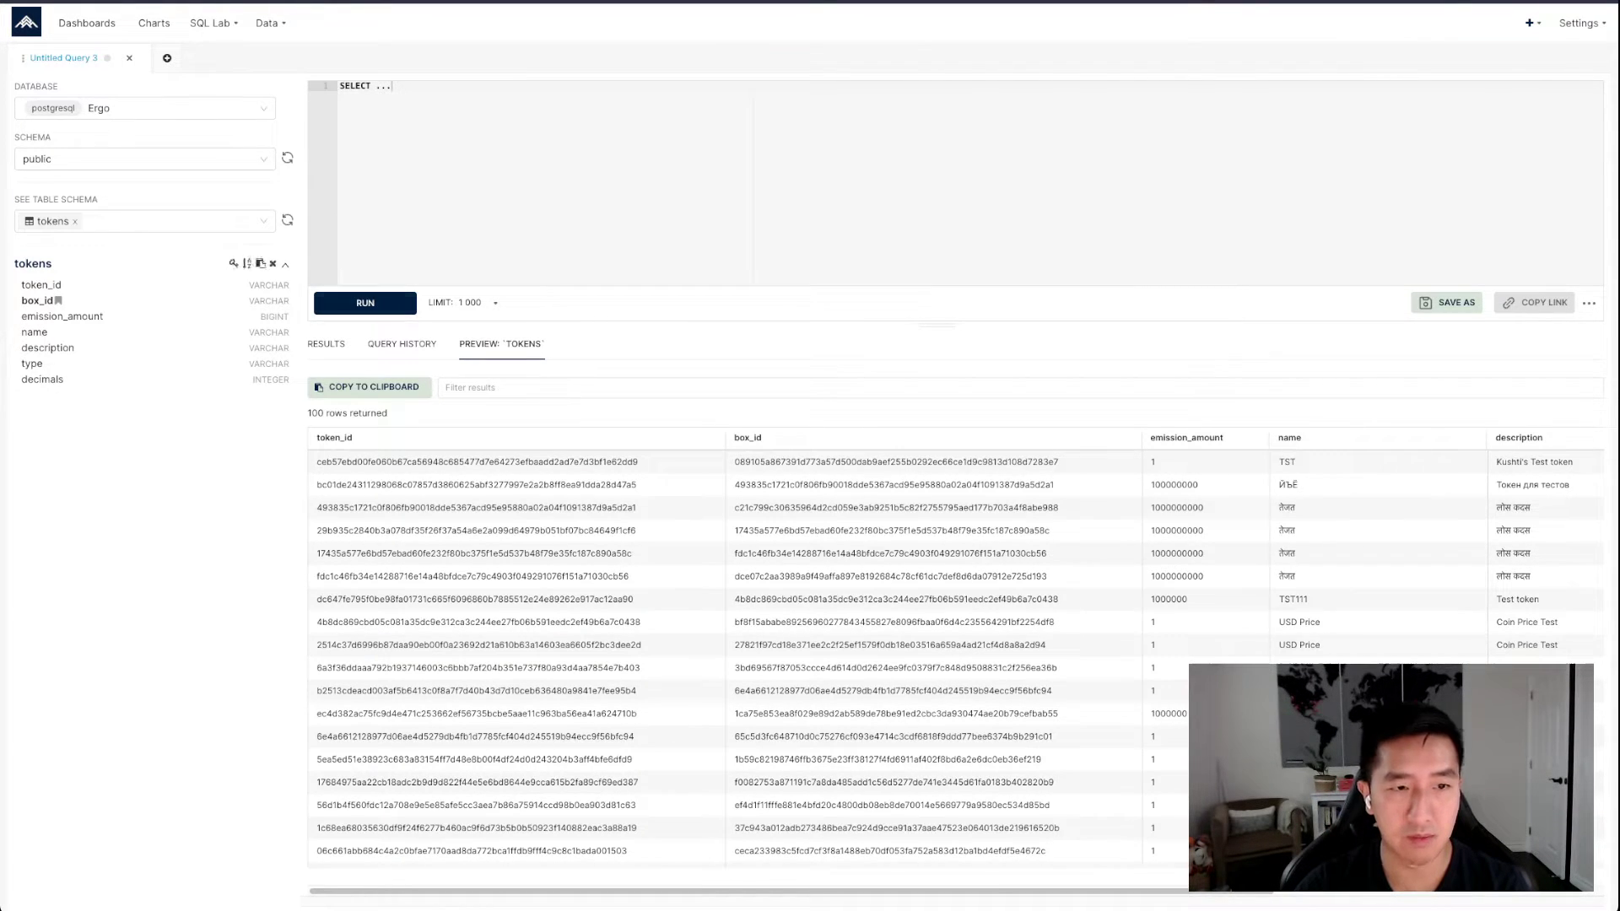
key(ctrl+a)
click(393, 86)
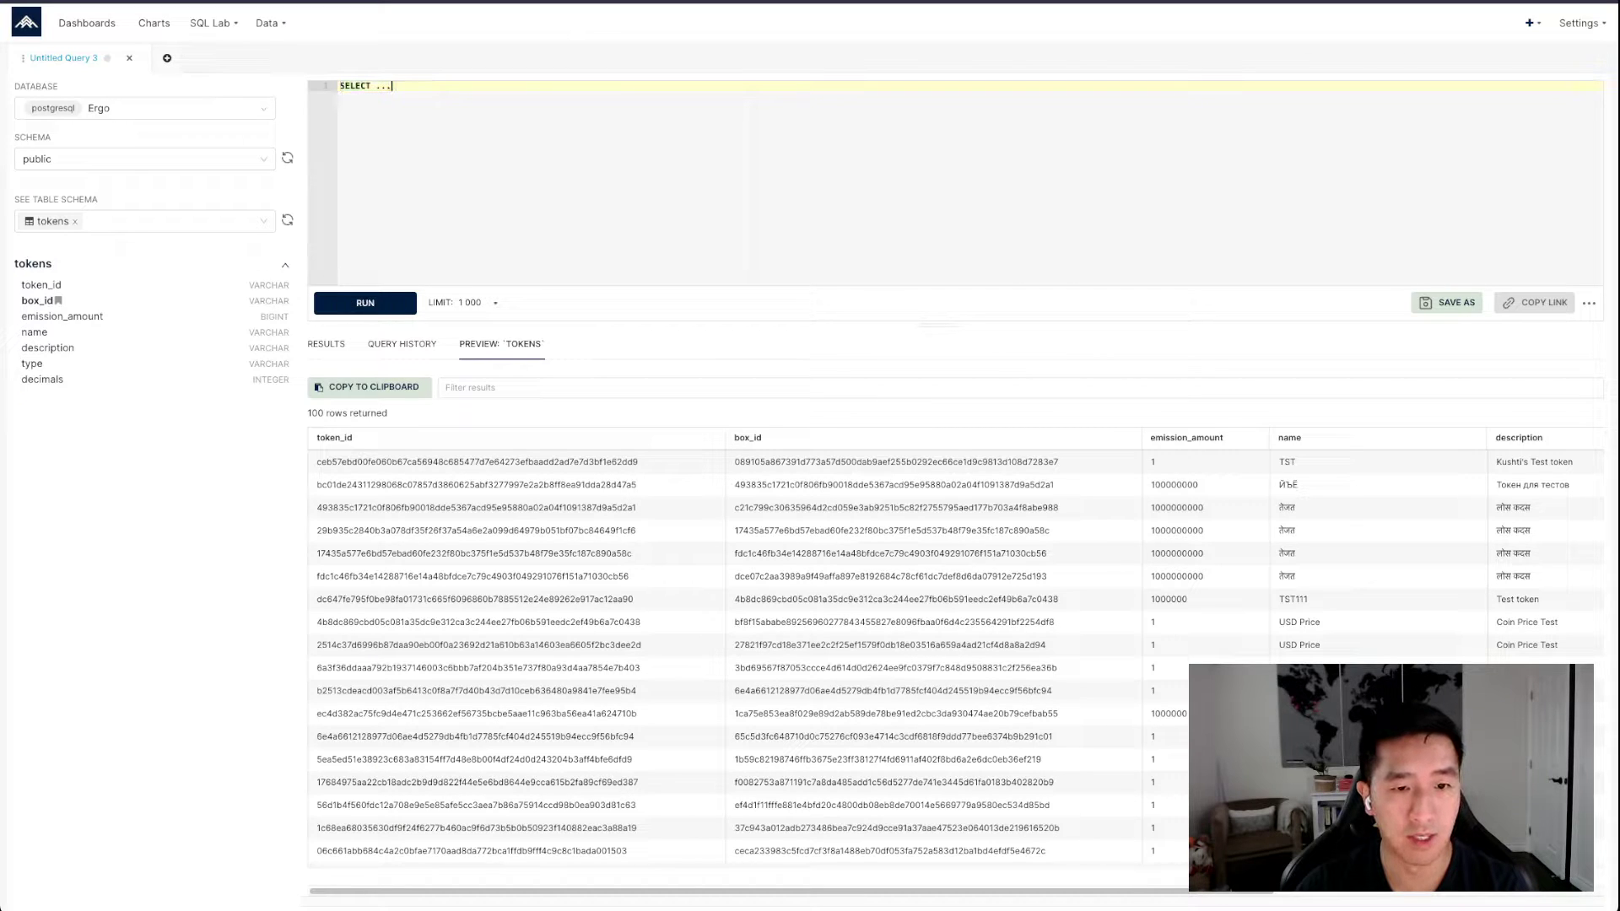
Add the known_miners, node_assets and node_u_outputs tables to the displayed table schemas
click(126, 221)
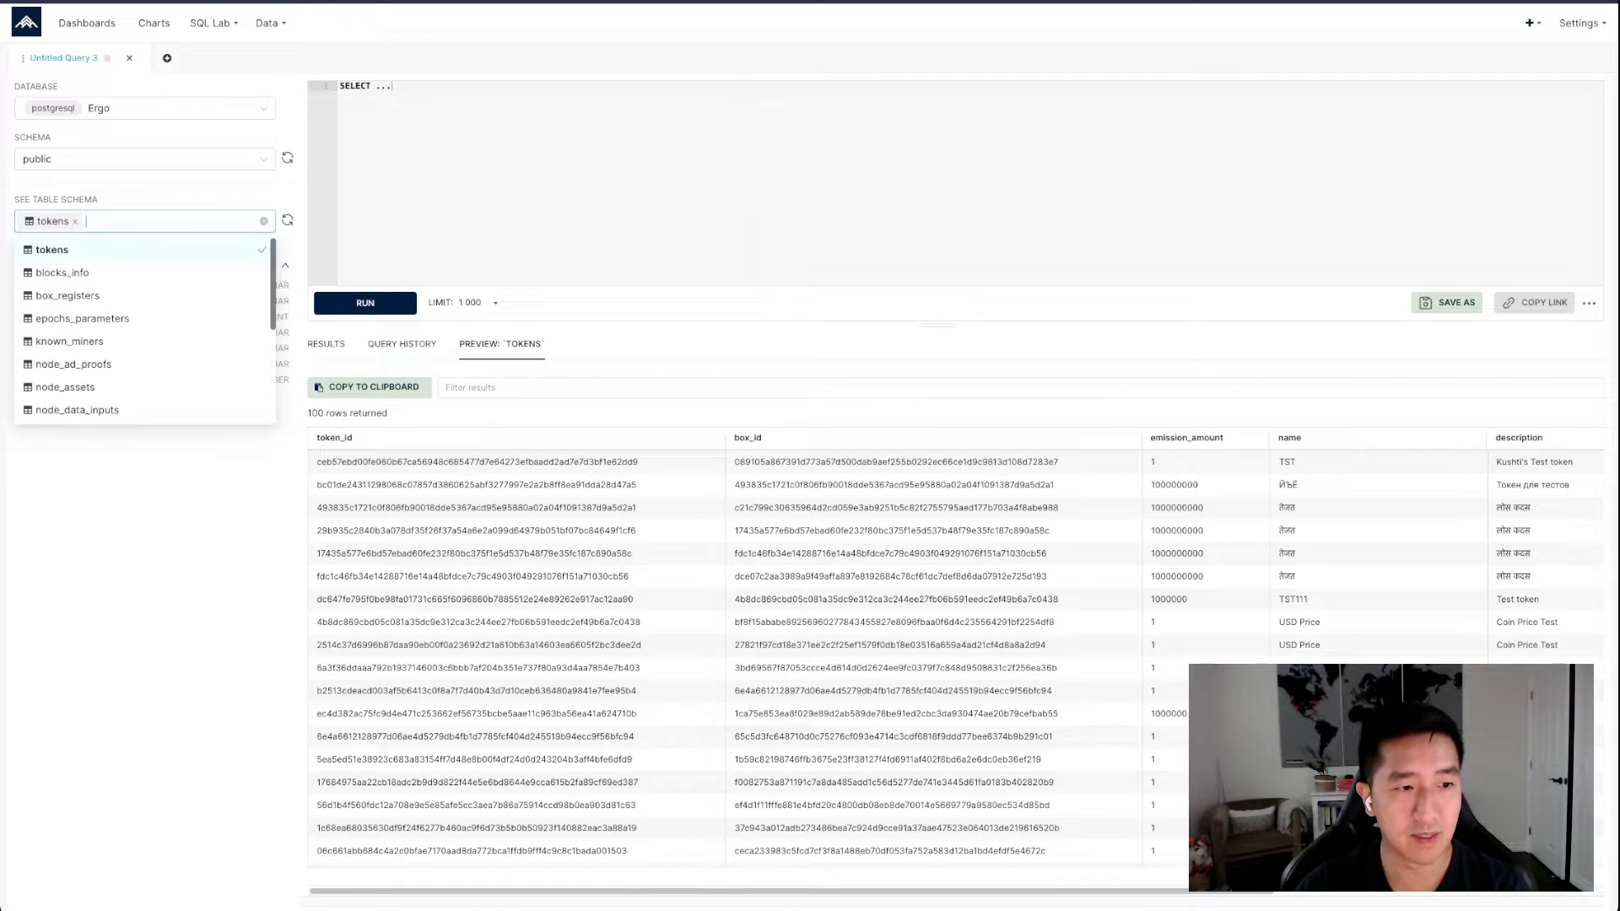
click(71, 341)
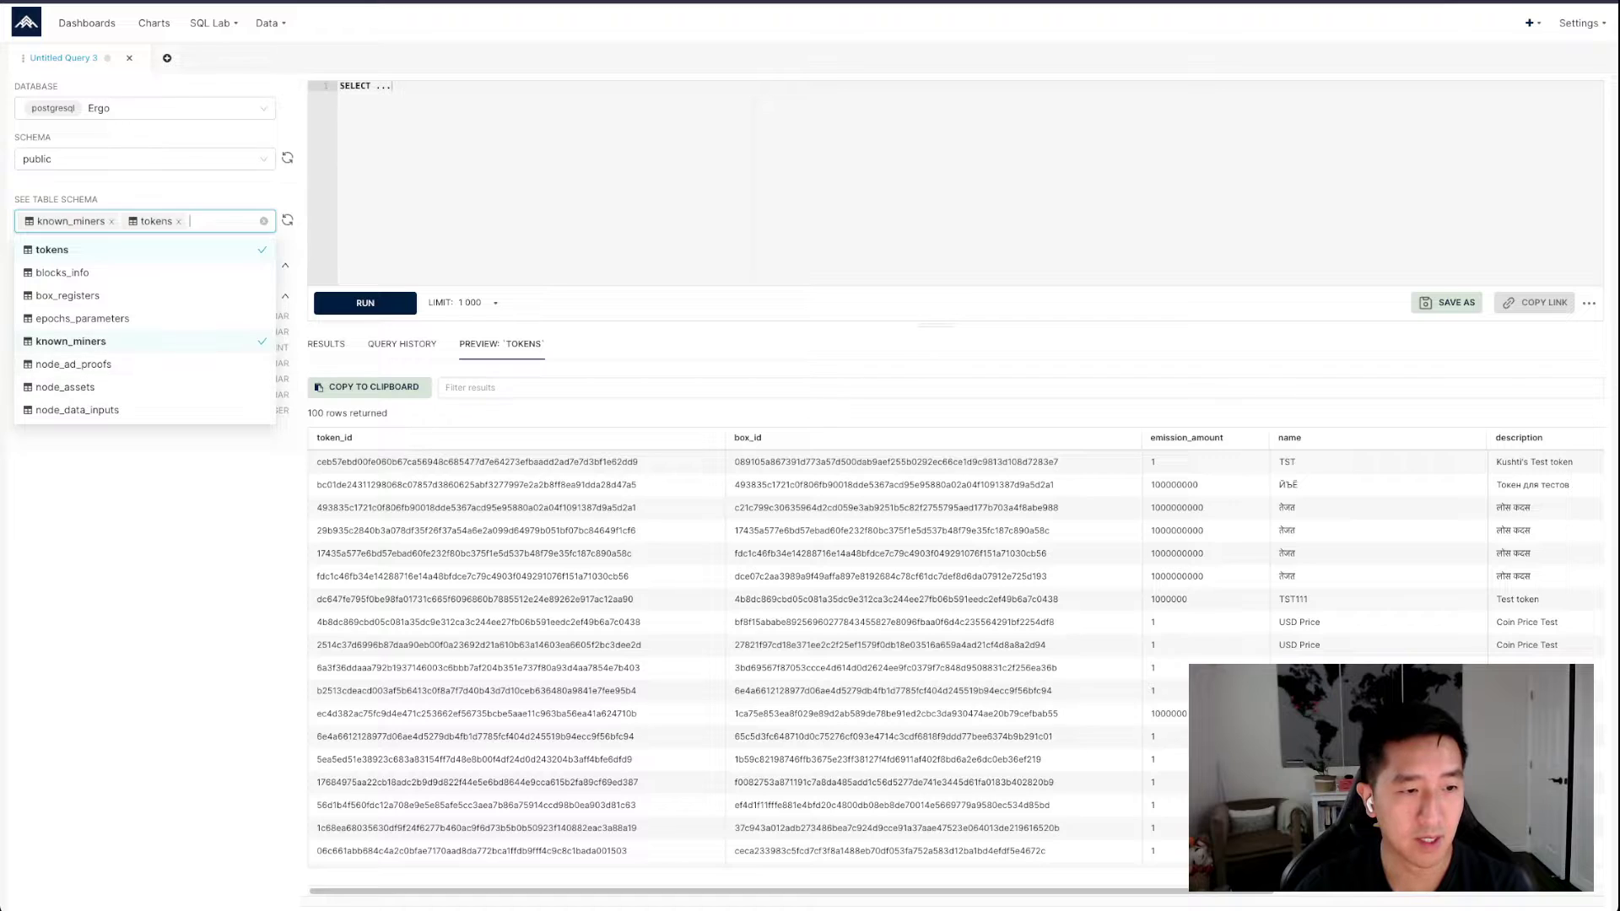
click(64, 386)
scroll(73, 384, down, 3)
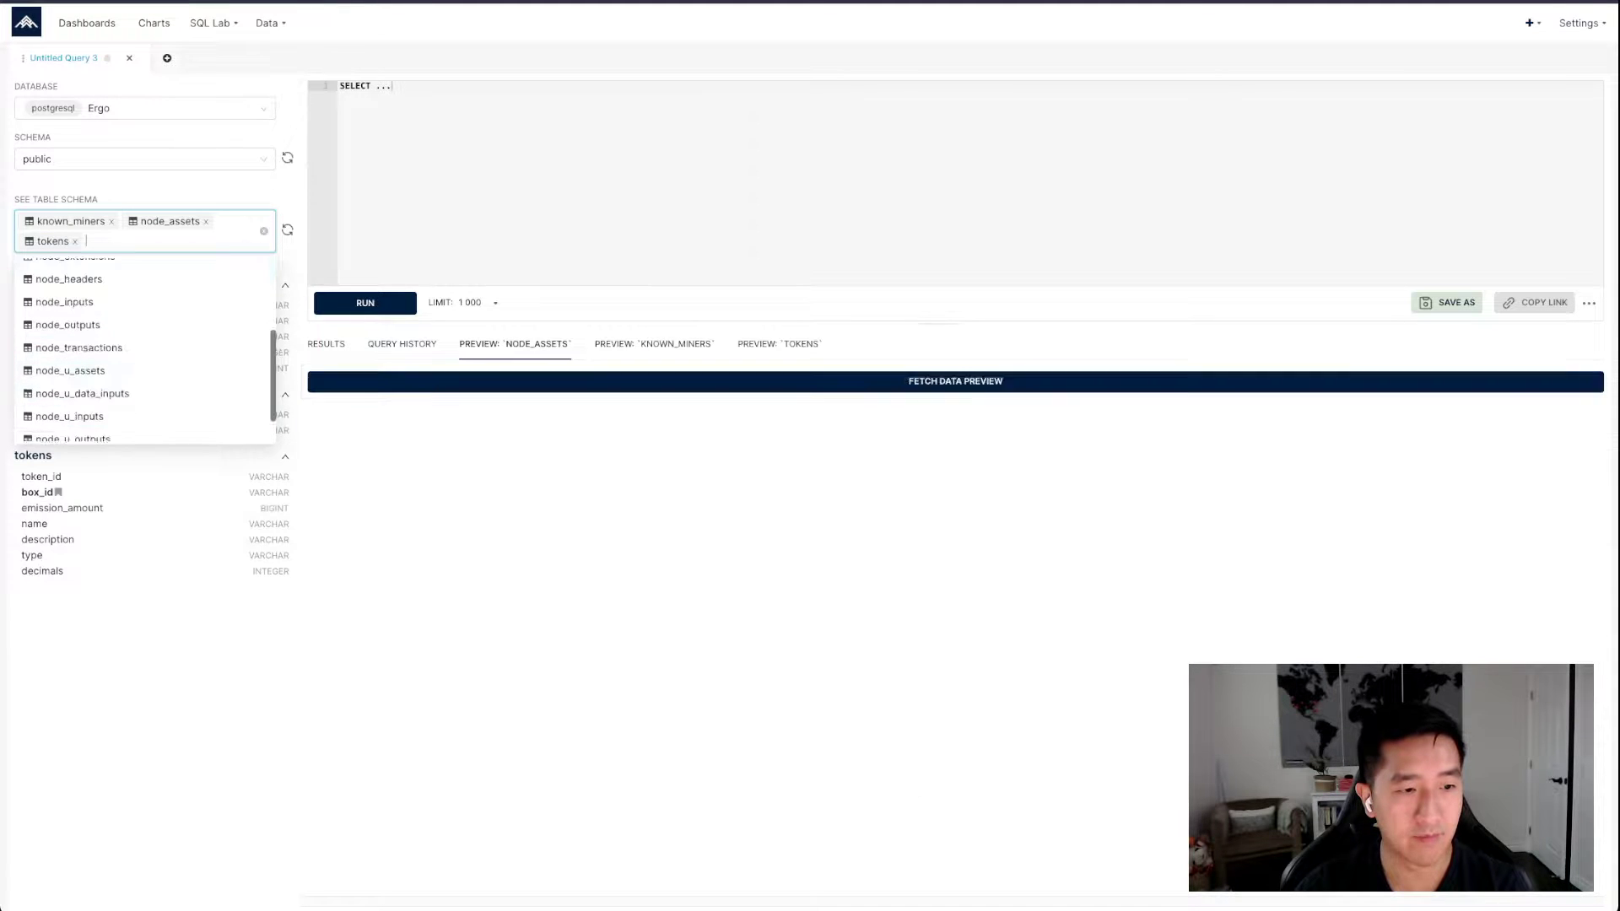
click(73, 384)
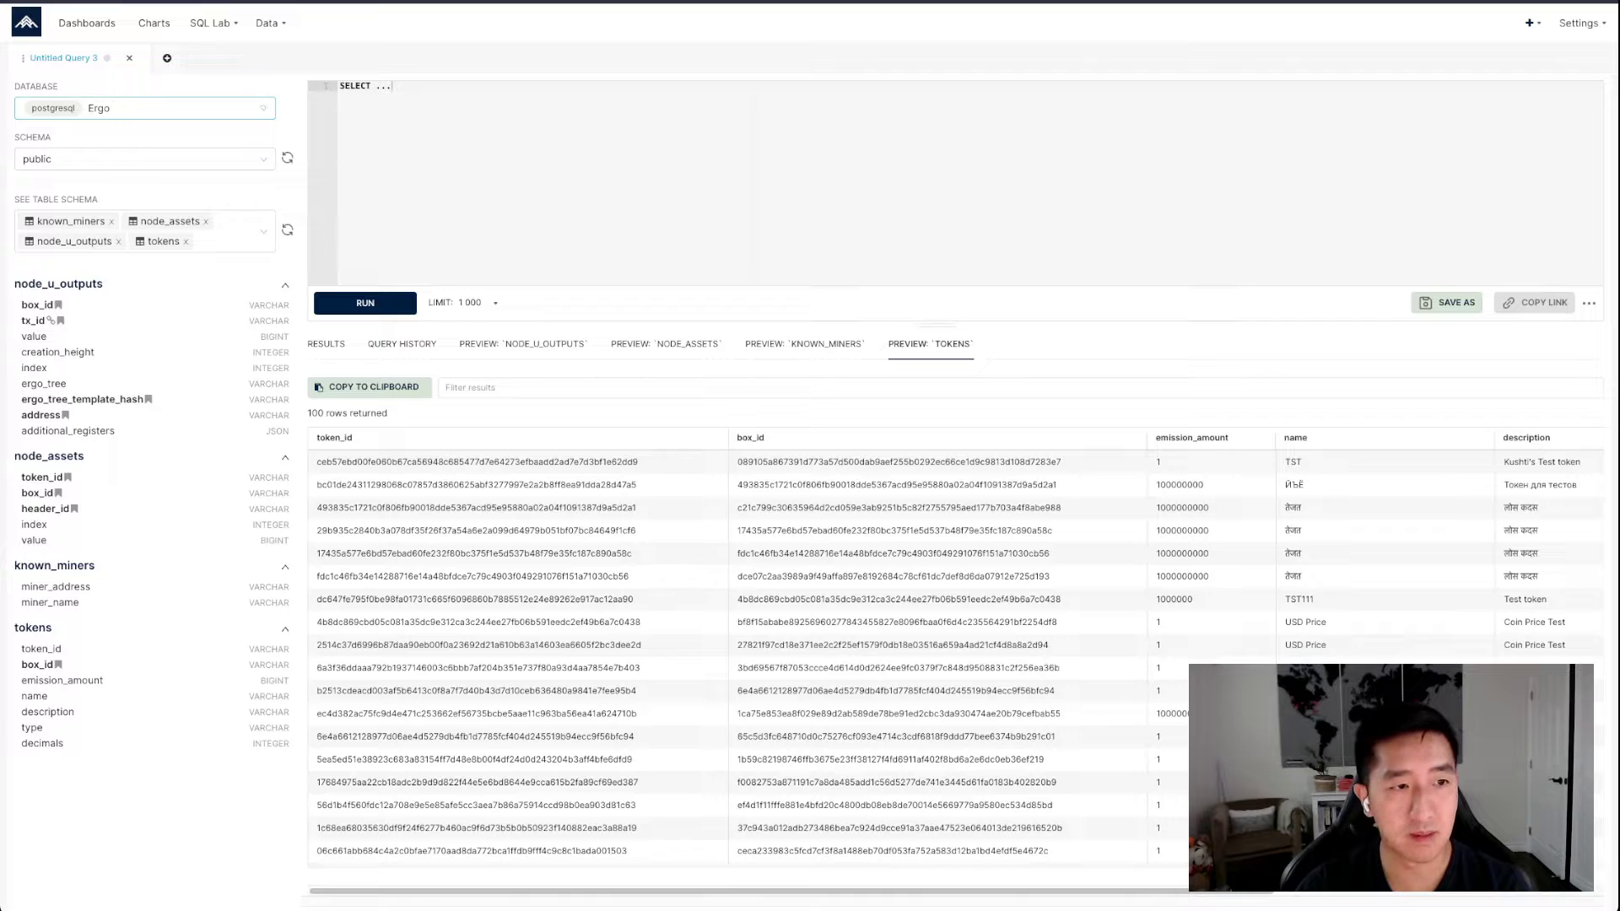
Examine the name, description, type and decimals columns in the tokens table preview
click(145, 108)
click(438, 203)
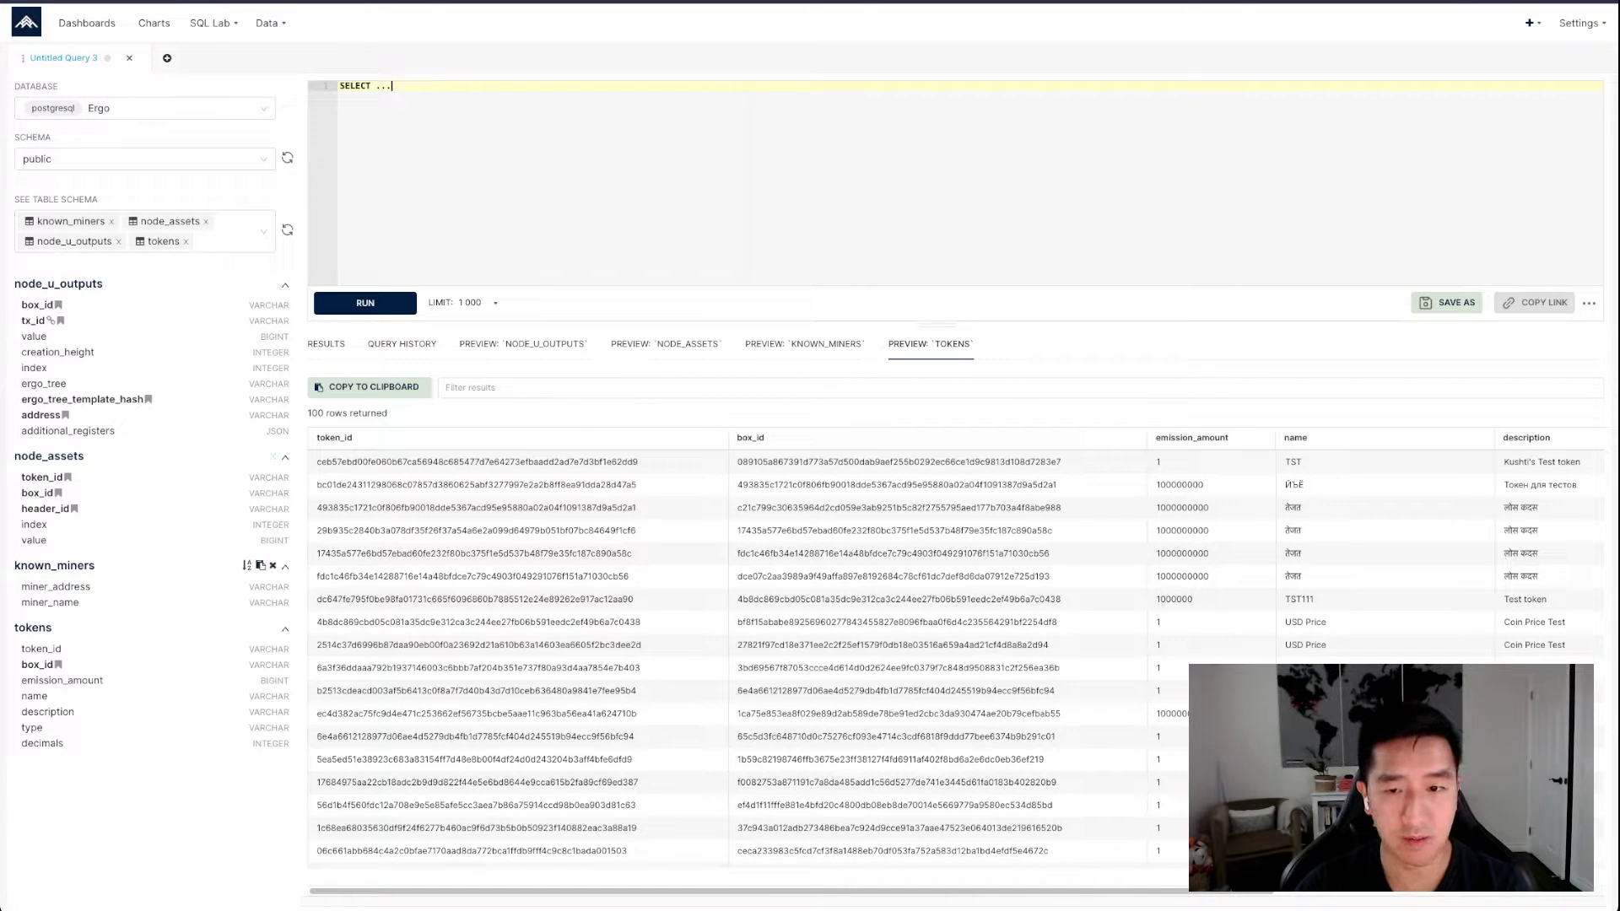
click(931, 344)
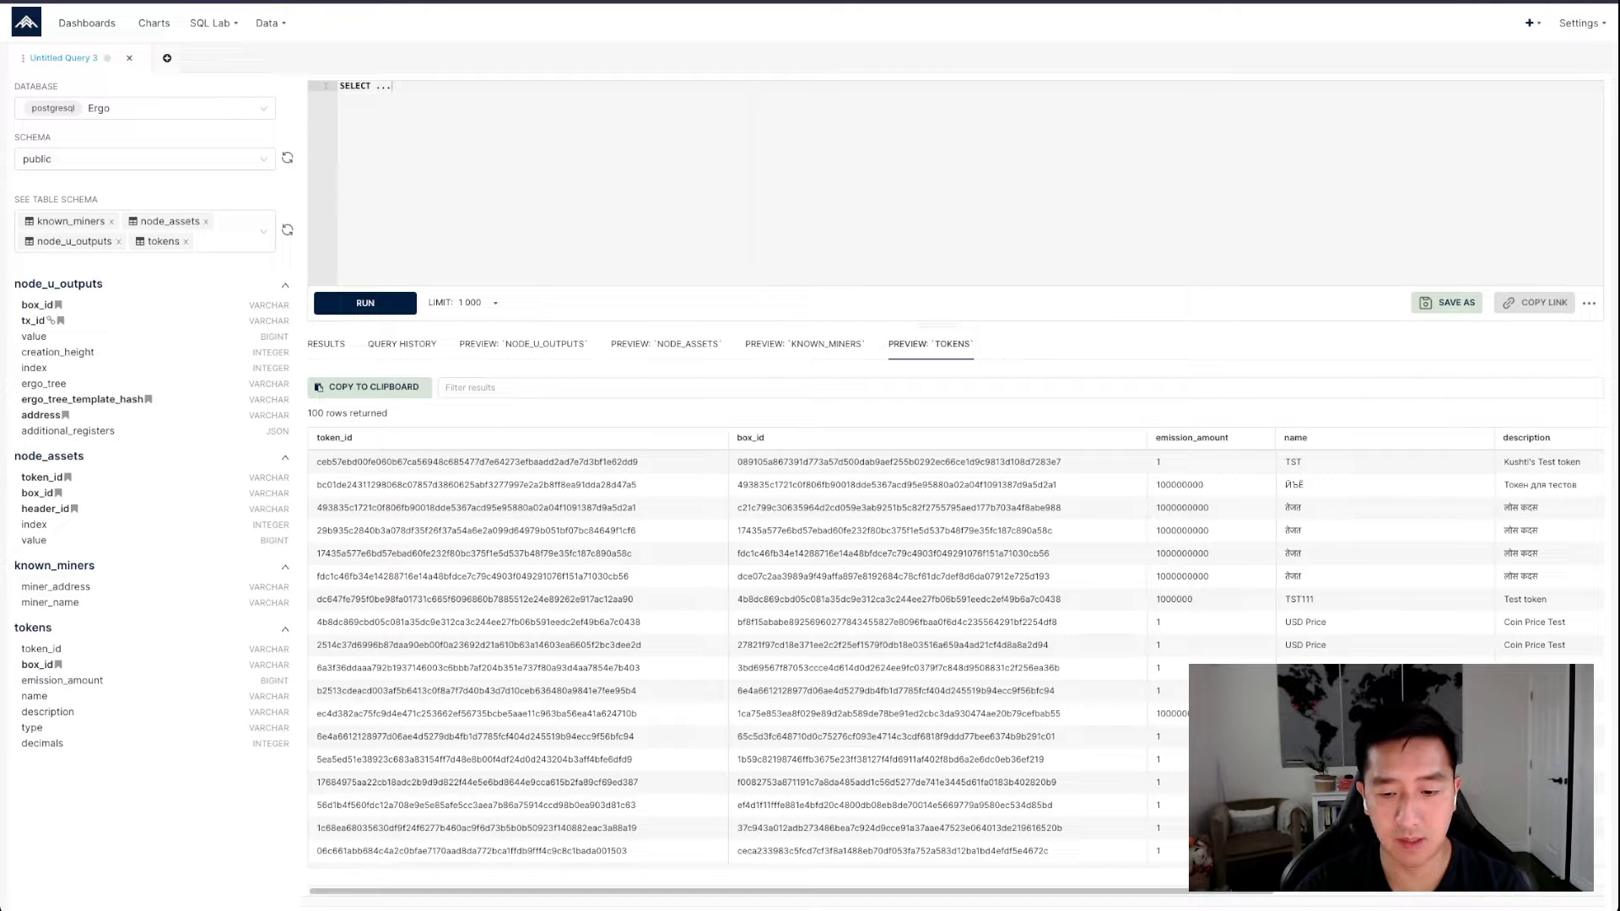
scroll(944, 658, right, 10)
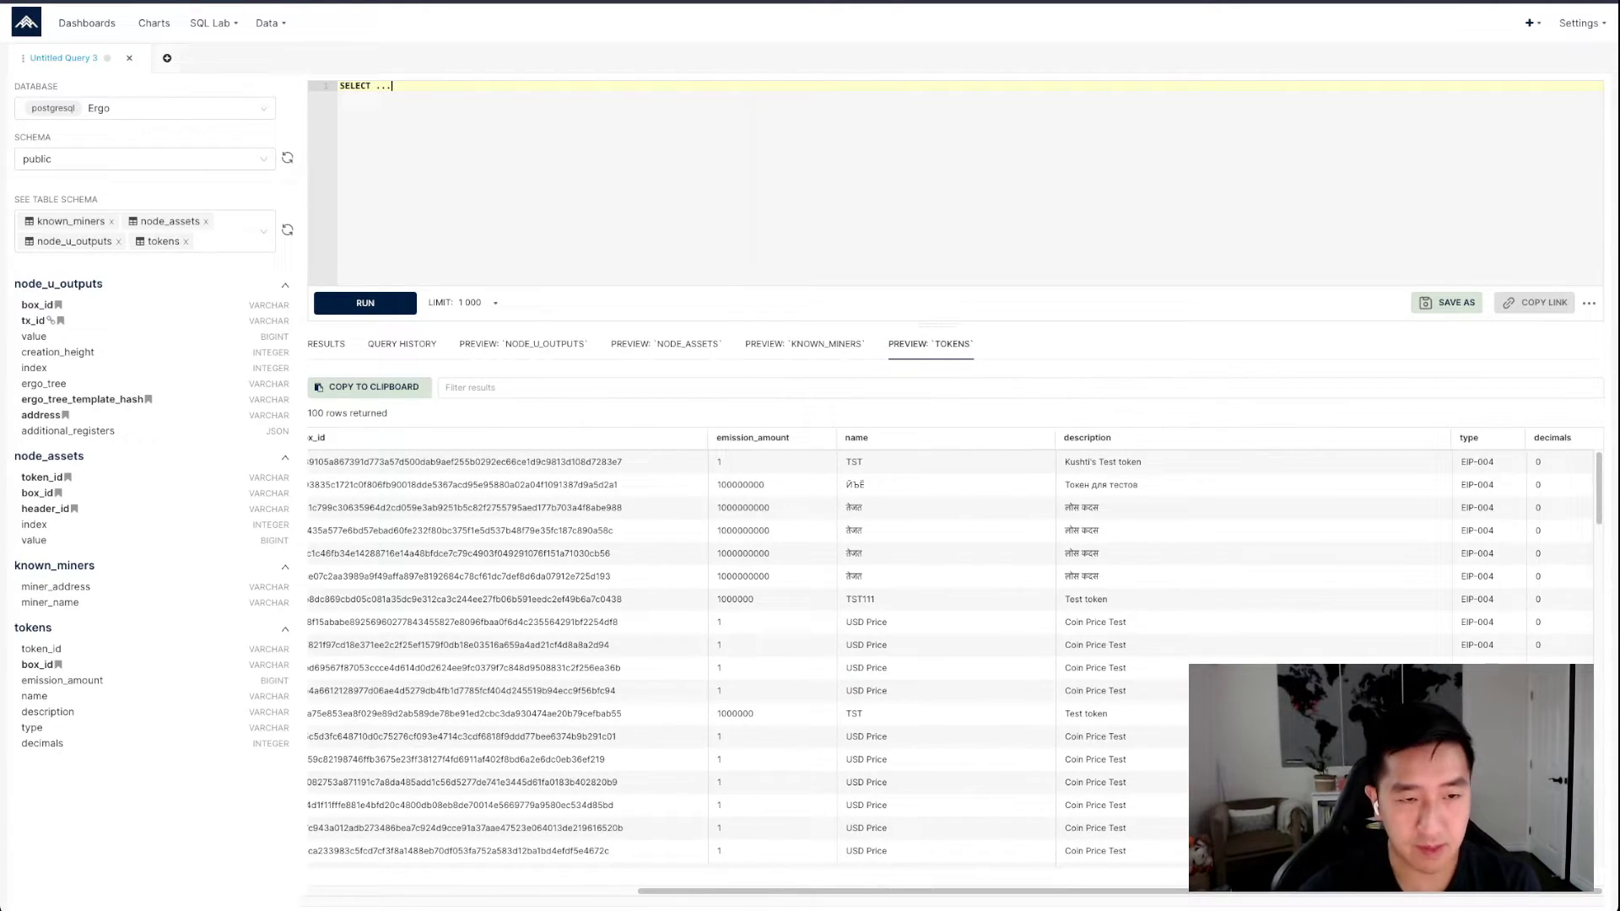
Replace the placeholder query with one selecting name and description from tokens
key(ctrl+a)
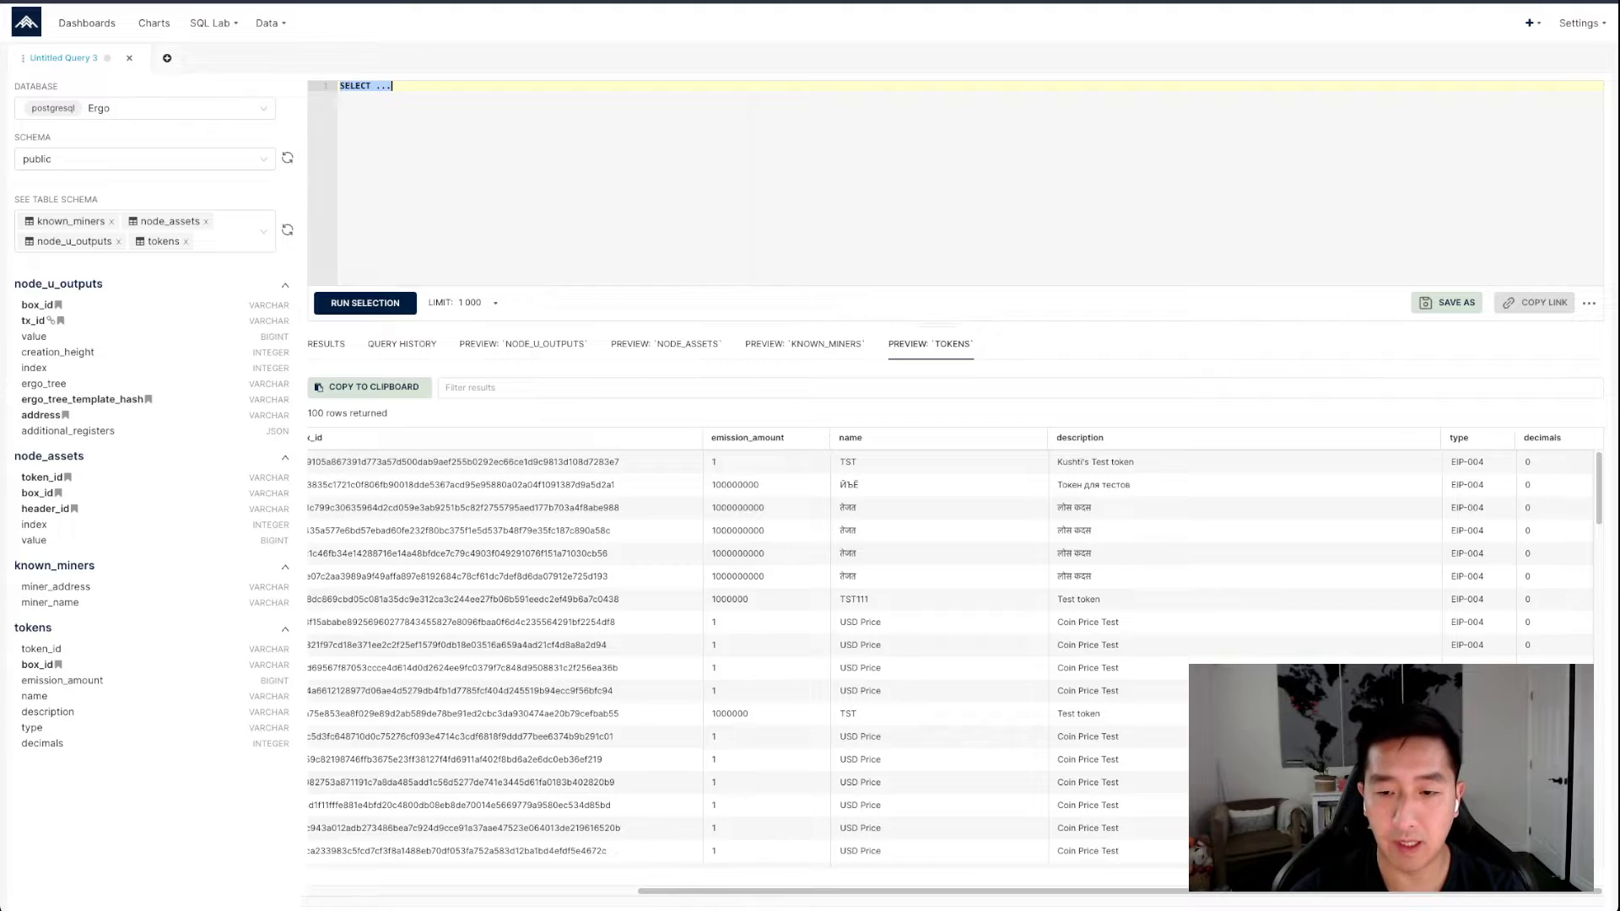
text(sele)
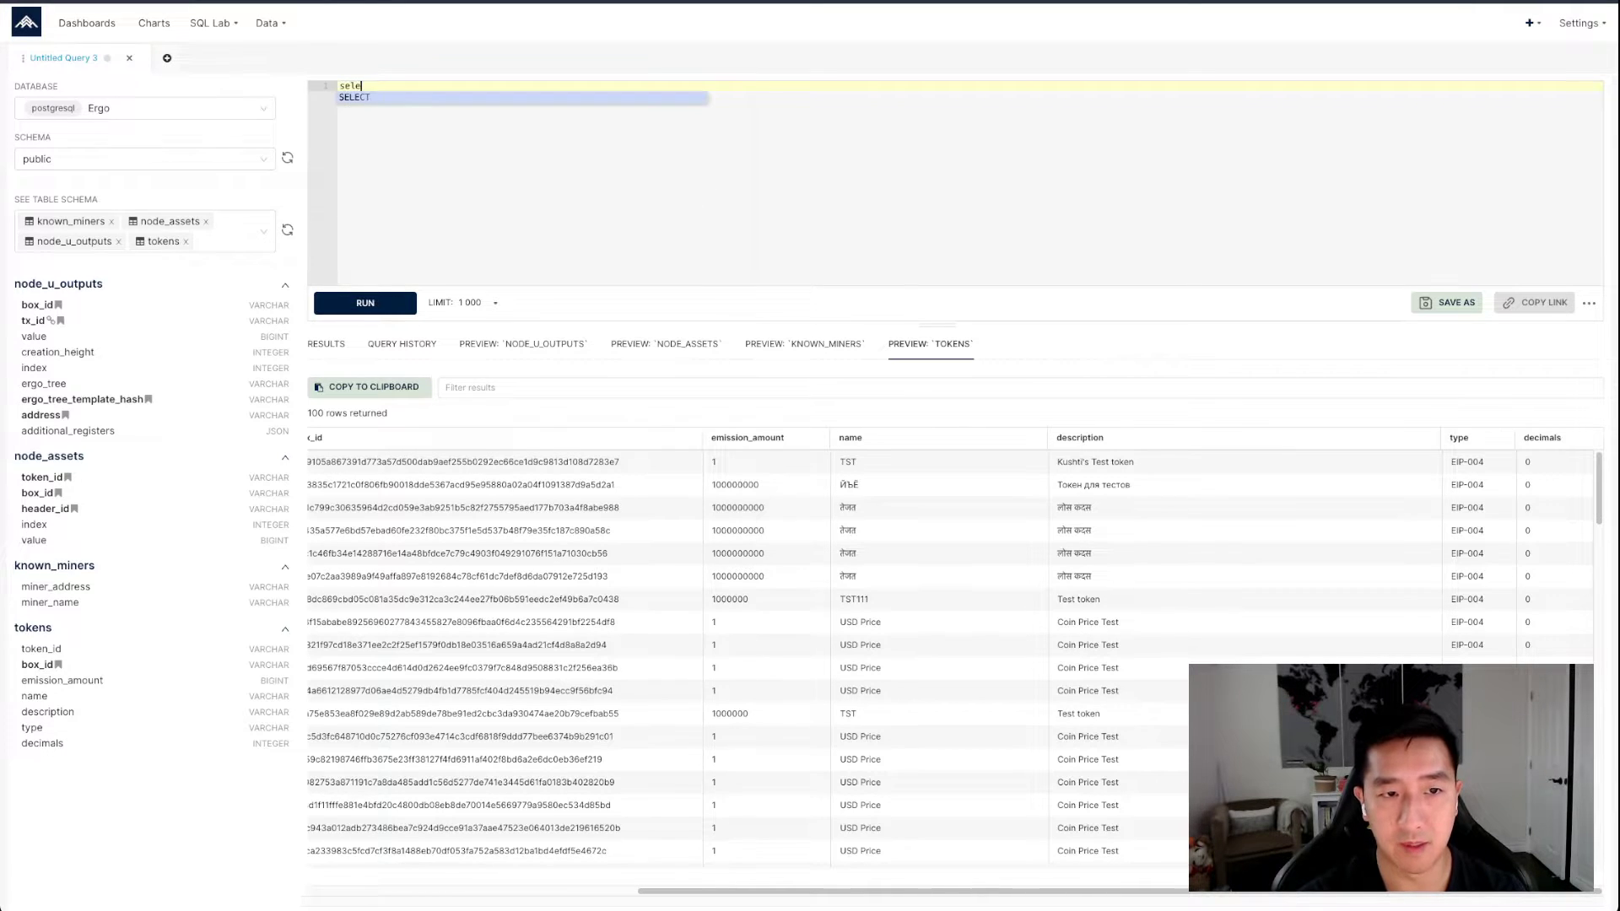
text(ct na)
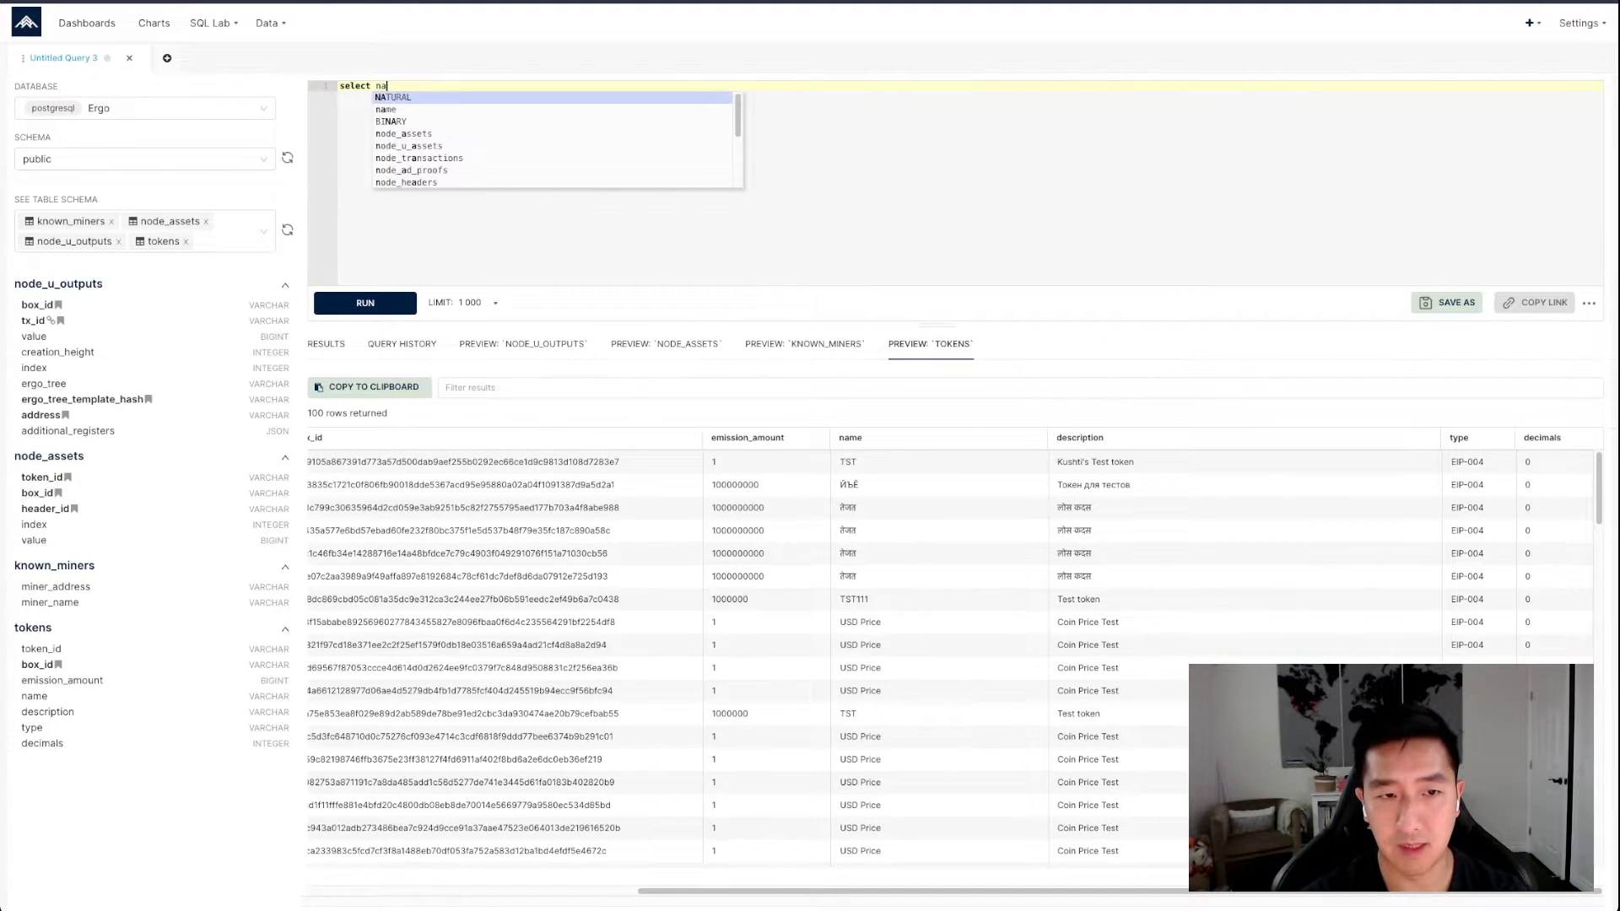
text(me, description)
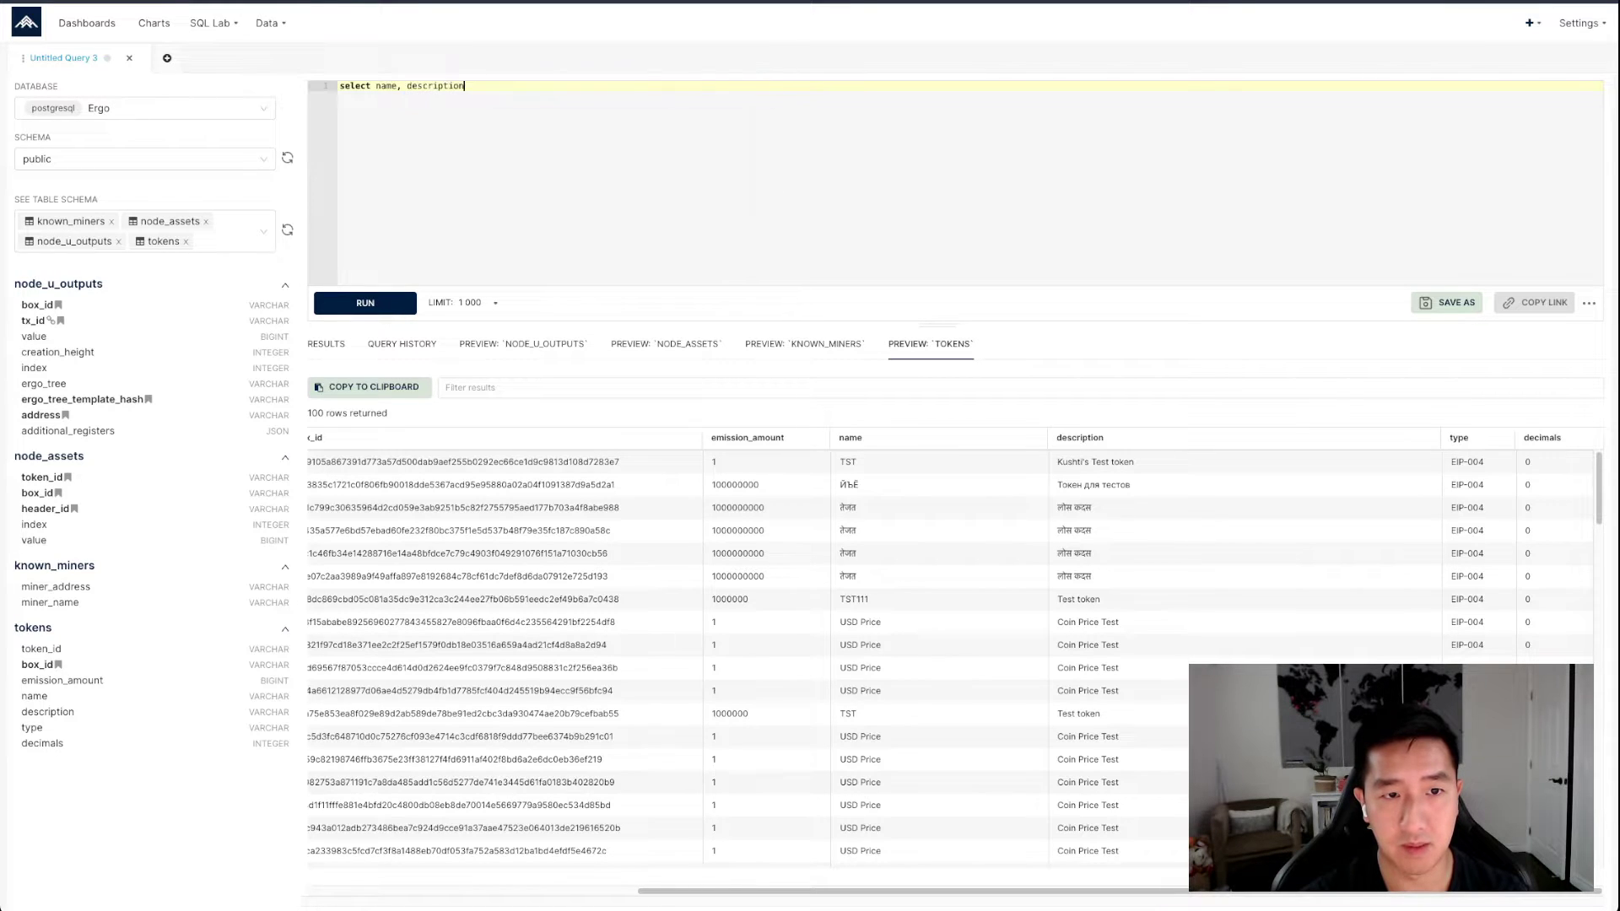
key(Return)
text(from tokens)
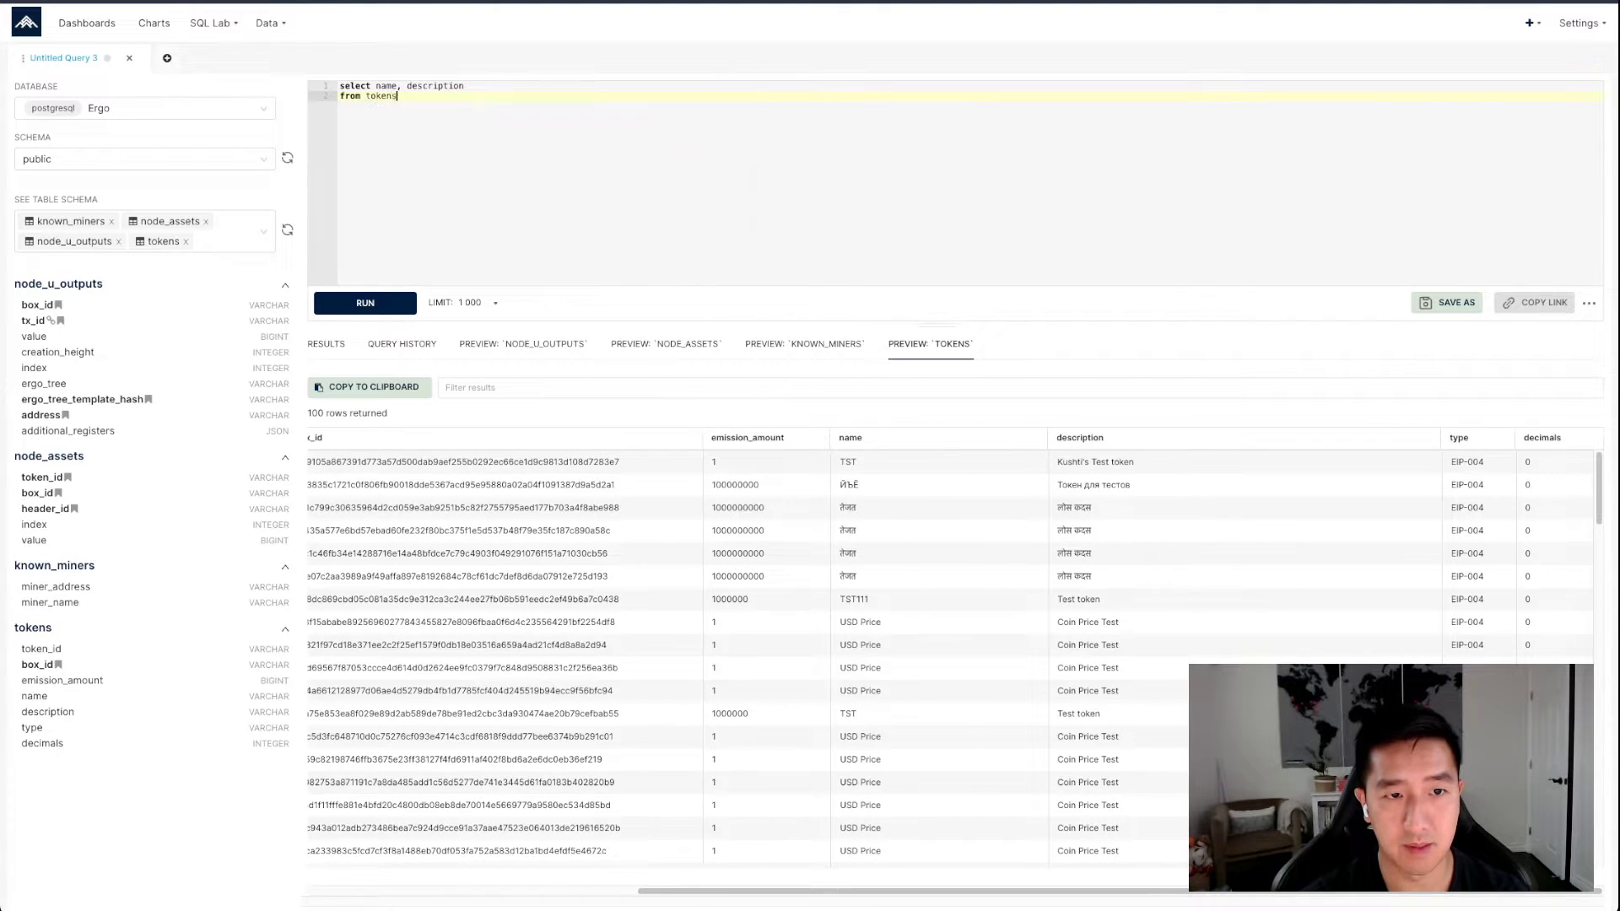
Add the condition where name like '%pectrum%' as the third line of the query
key(Return)
text(where name like )
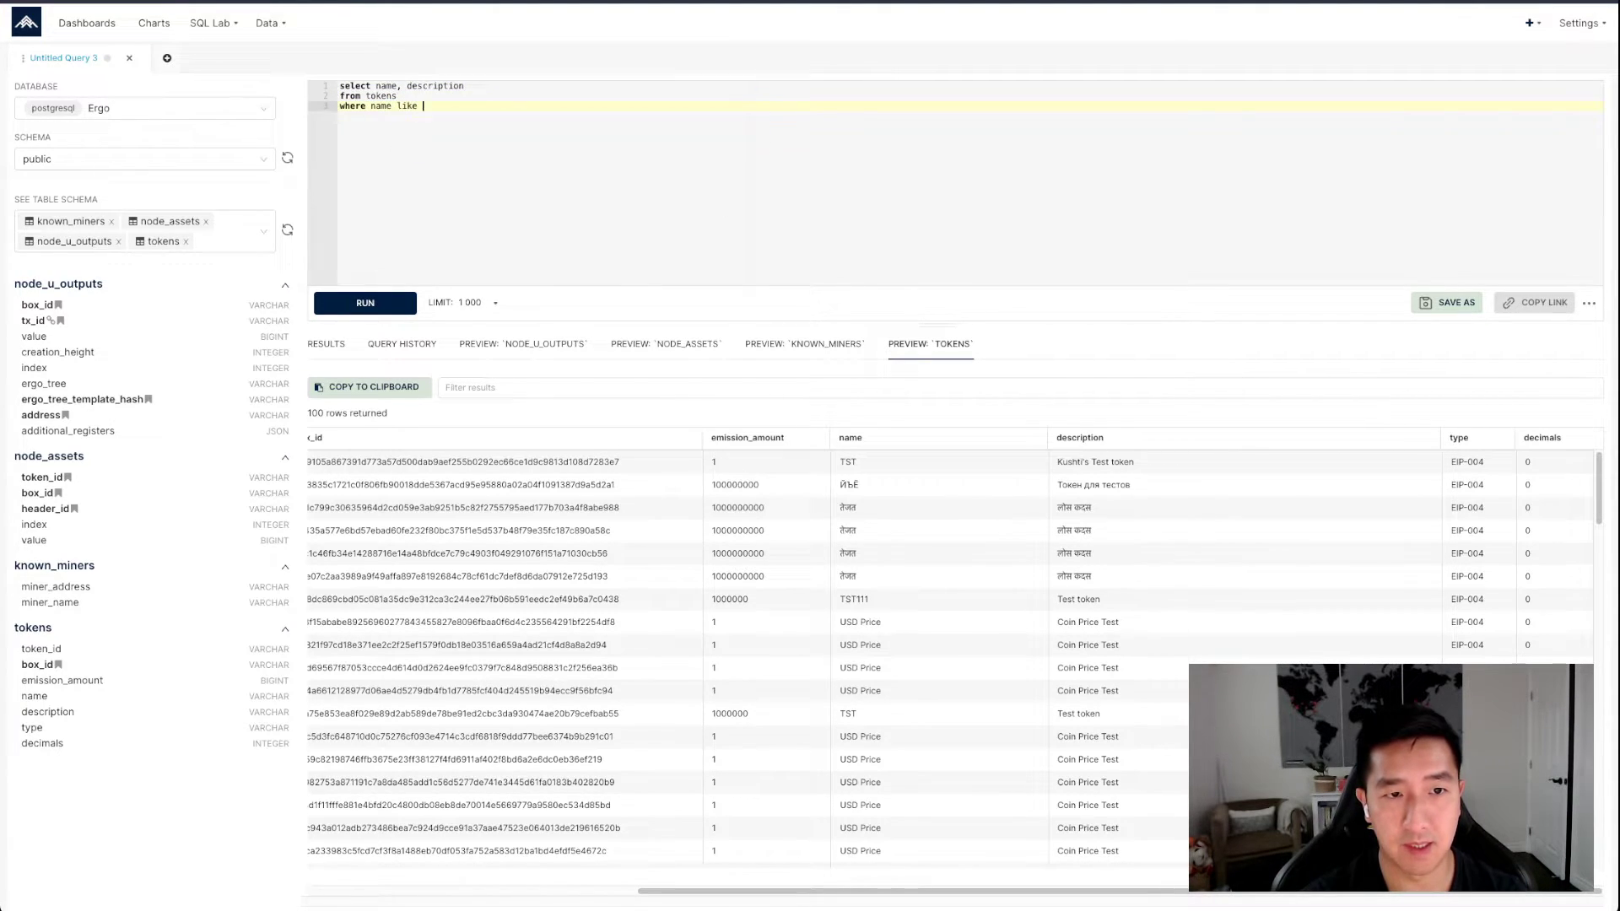
text('%pectrum%')
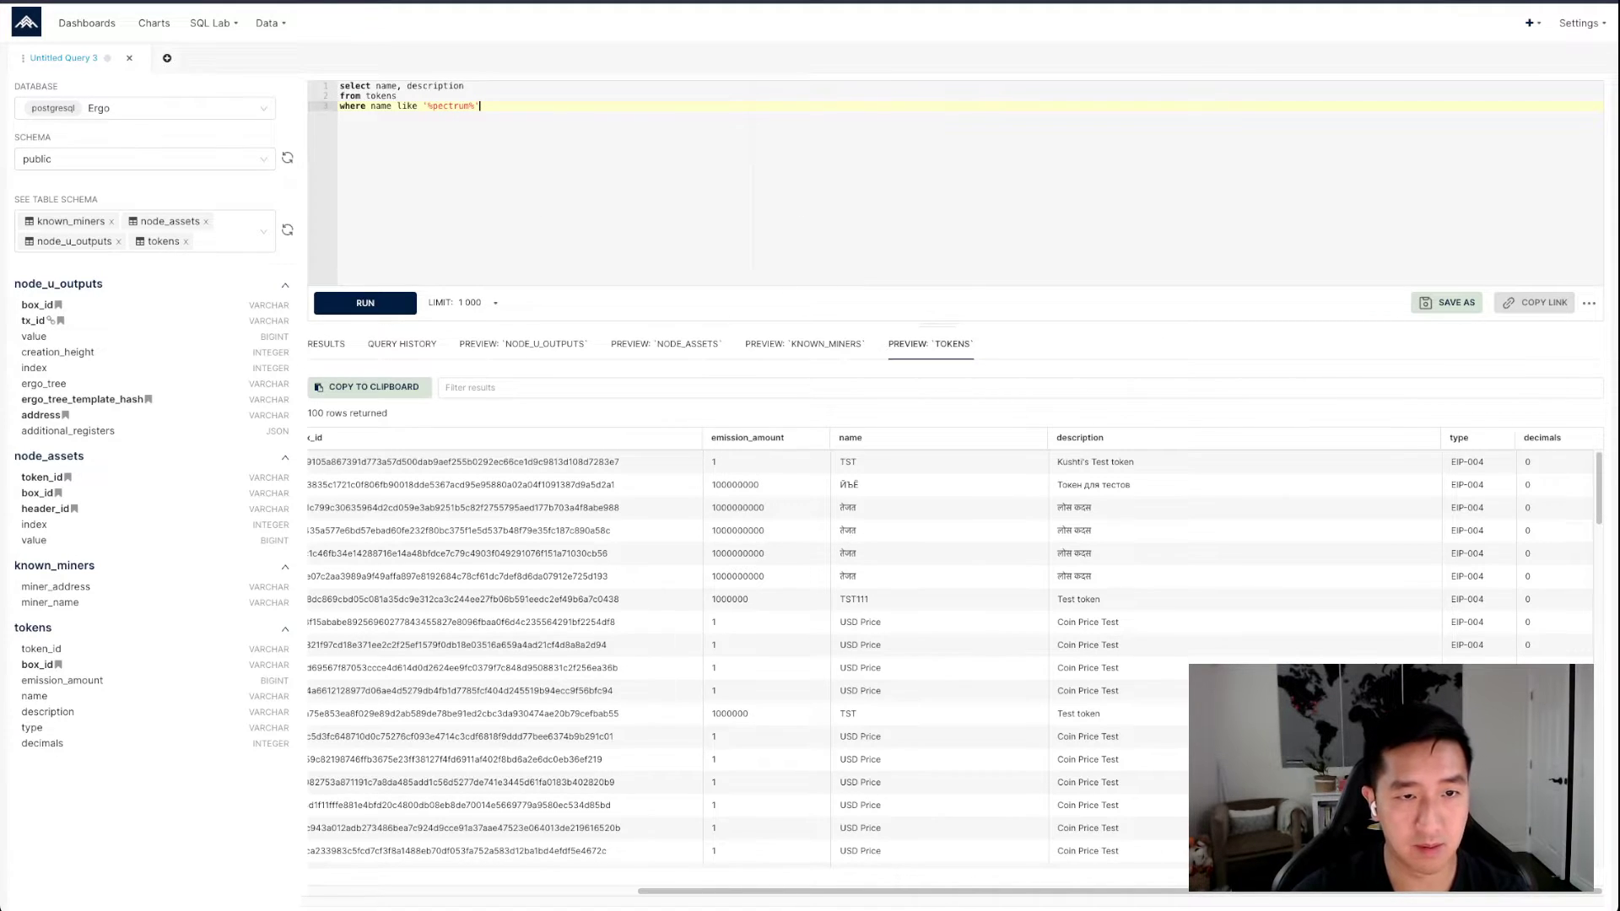
key(alt+shift+Left)
key(Left)
key(alt+shift+Left)
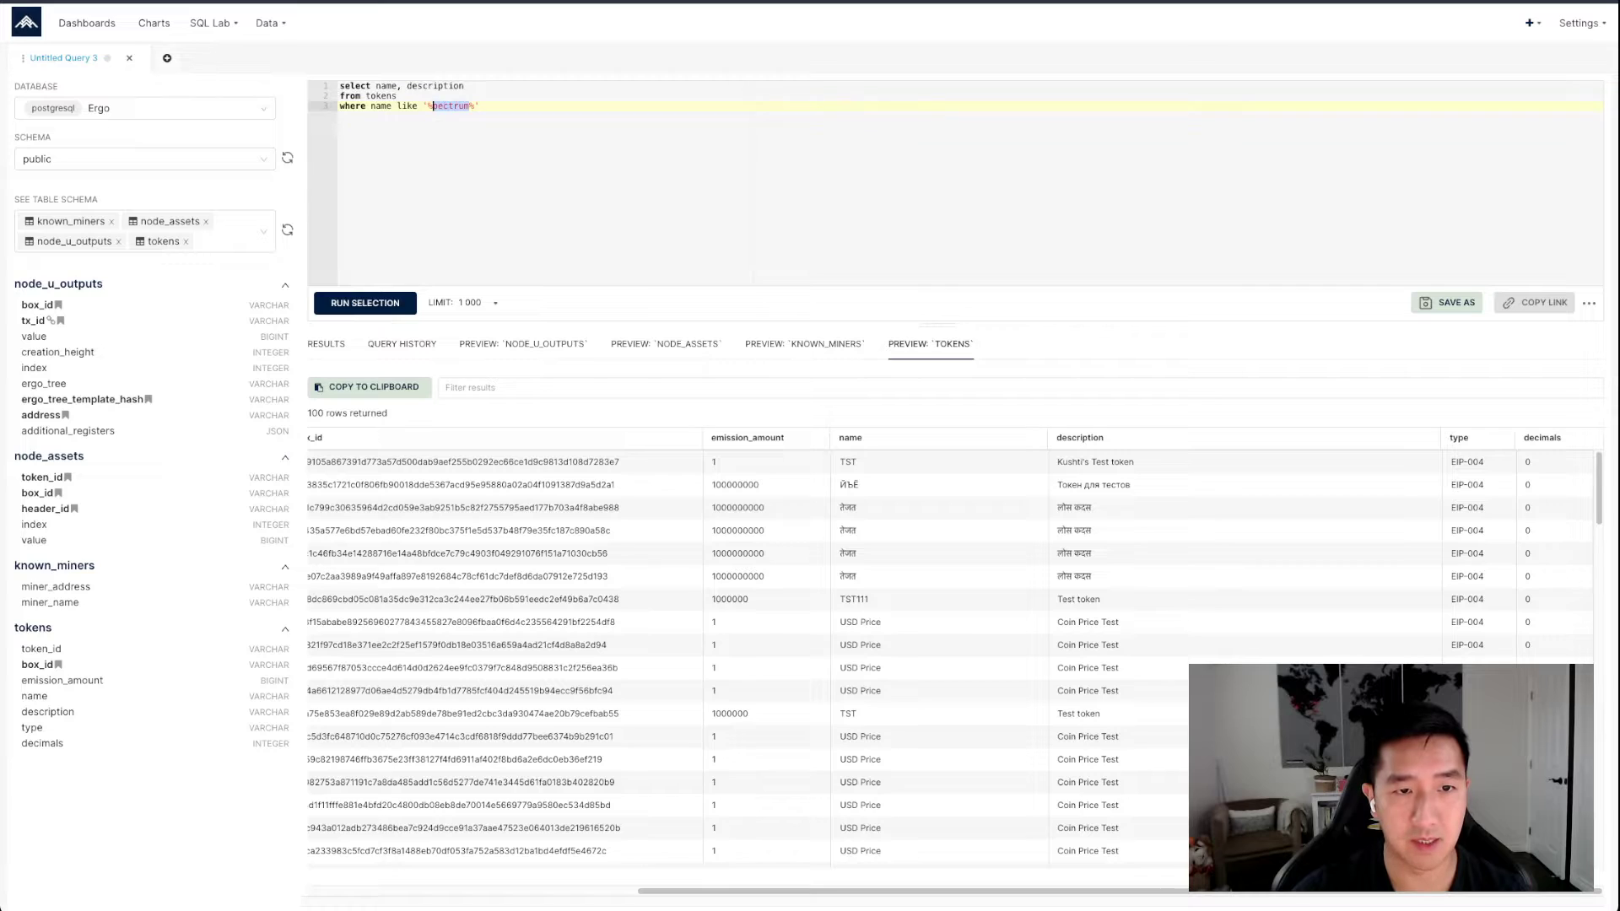
triple_click(438, 106)
click(438, 107)
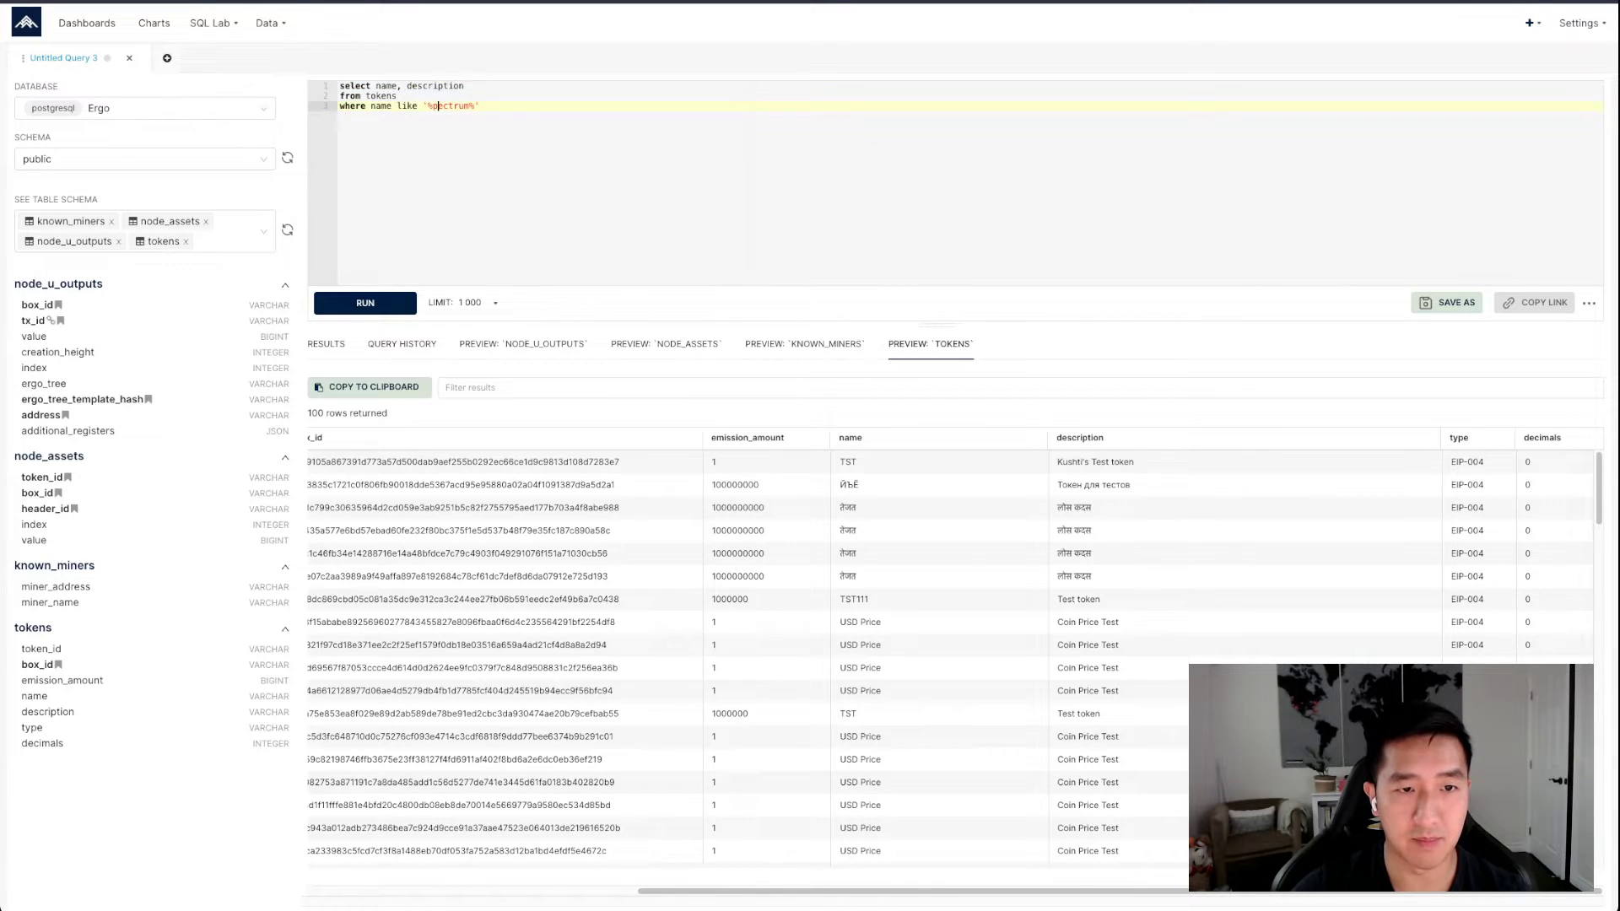
double_click(434, 107)
click(482, 106)
Run the token name query and look through the returned names and descriptions
click(366, 303)
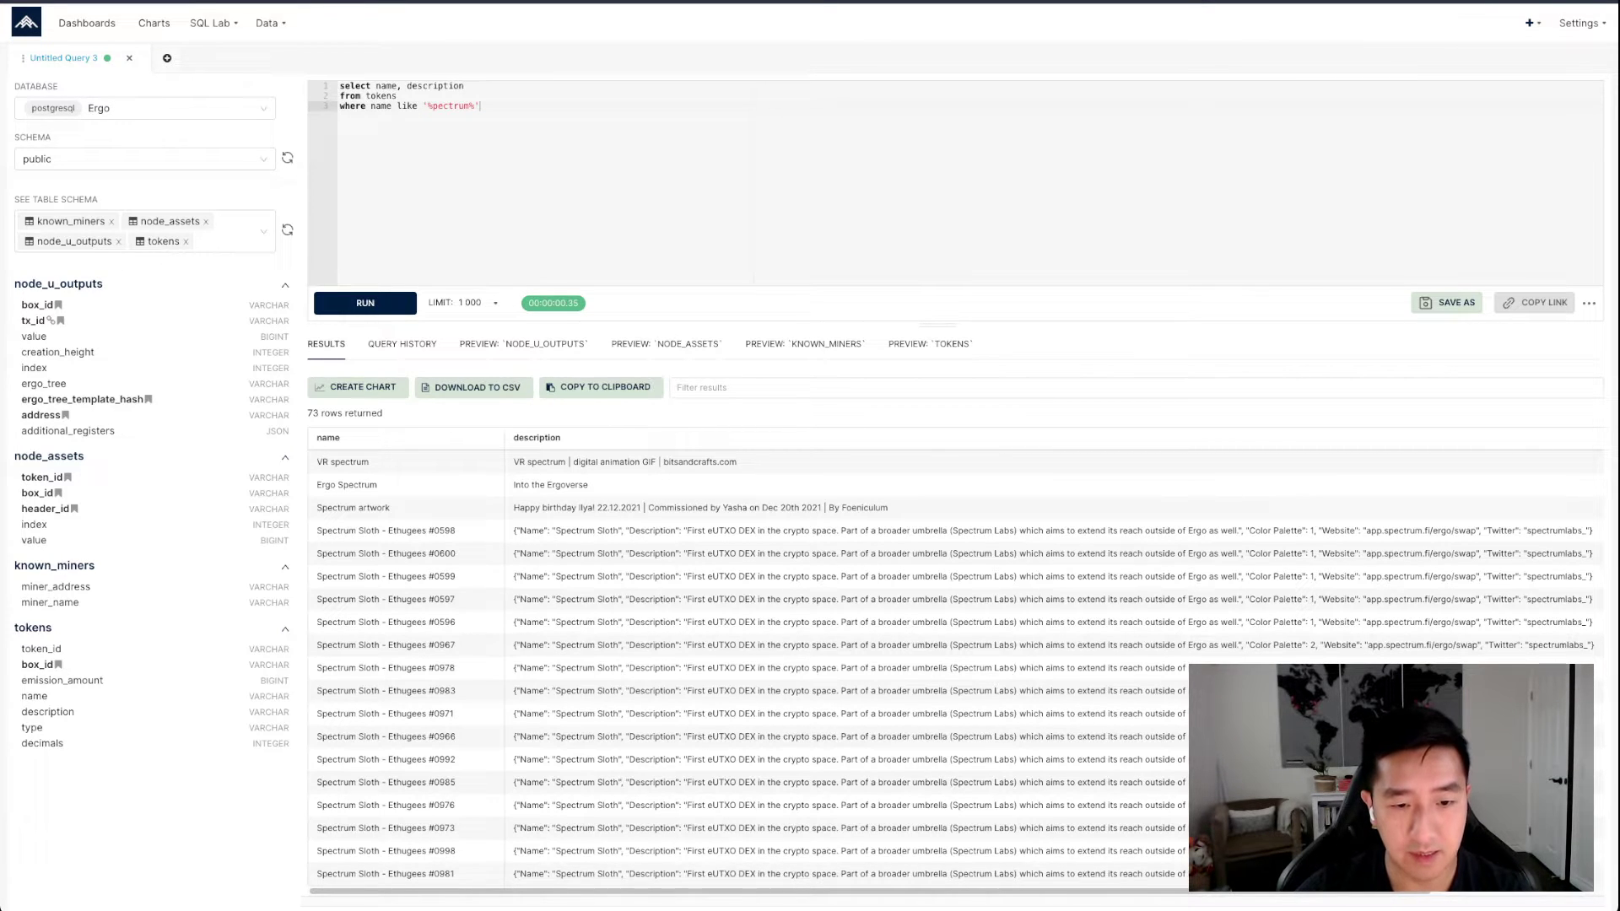
scroll(954, 667, down, 5)
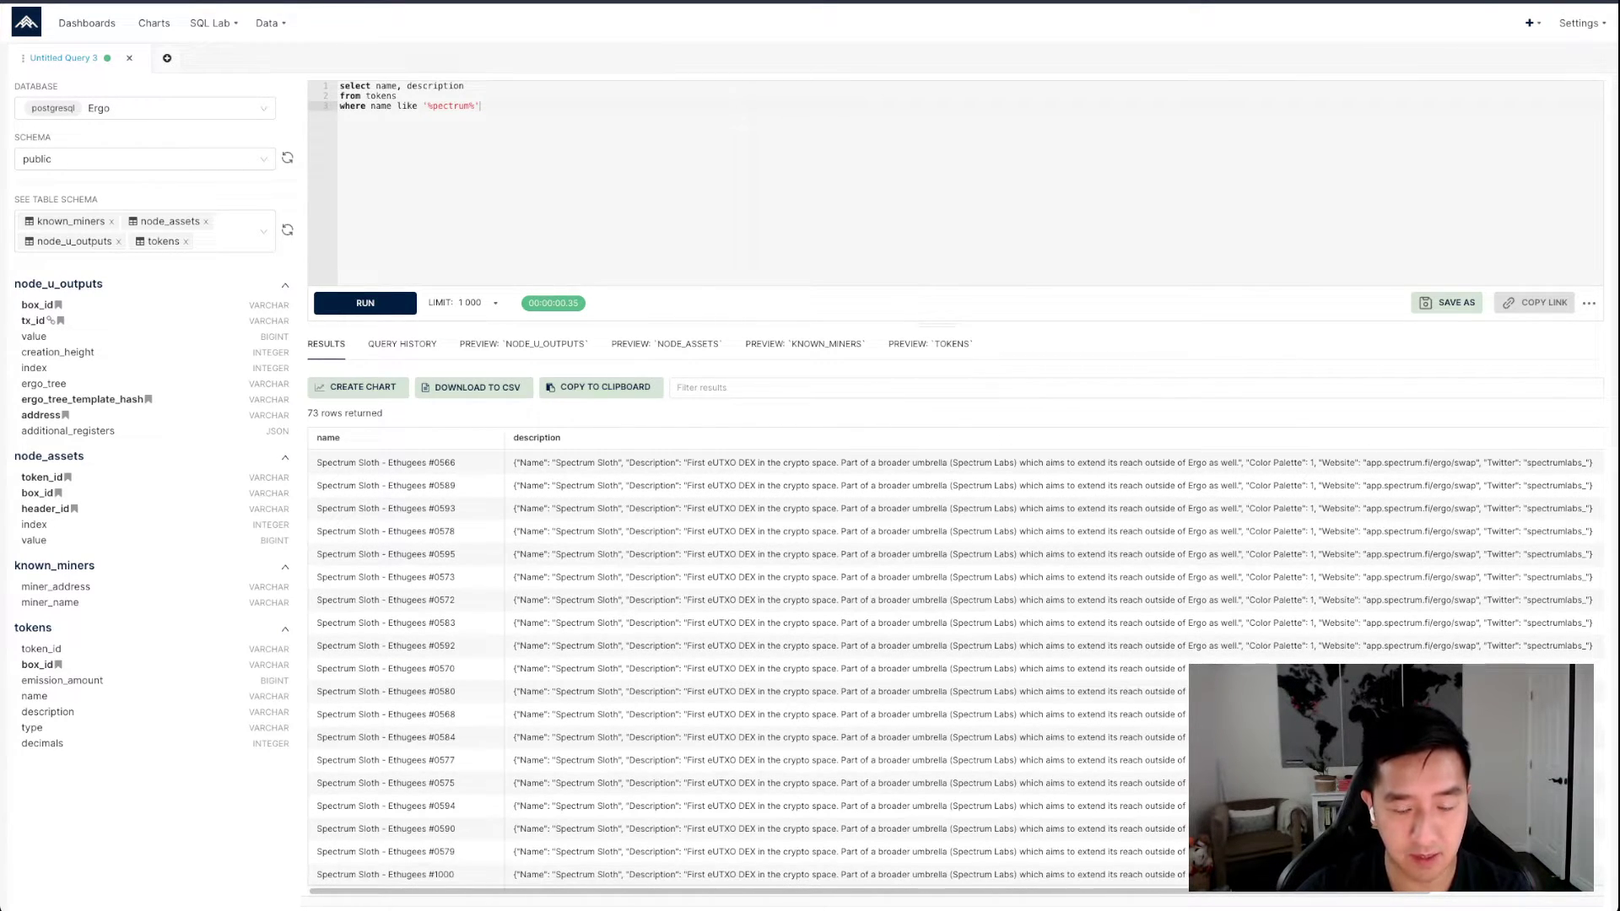
scroll(954, 666, up, 5)
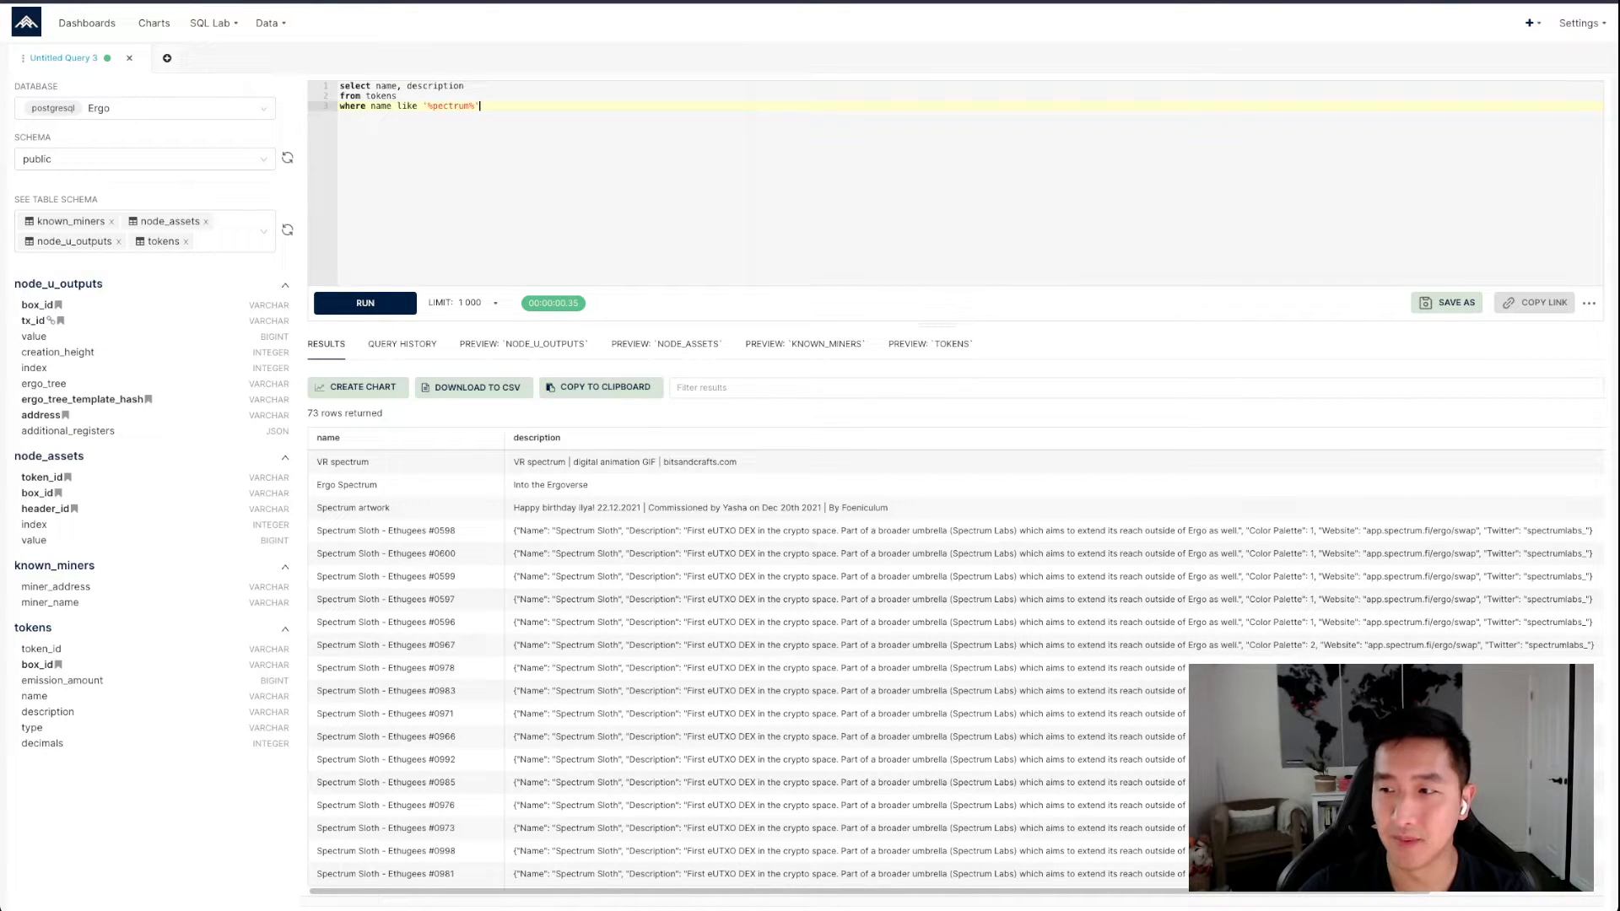
Switch the query's database to ErgoWatch and choose the mtr schema
click(145, 108)
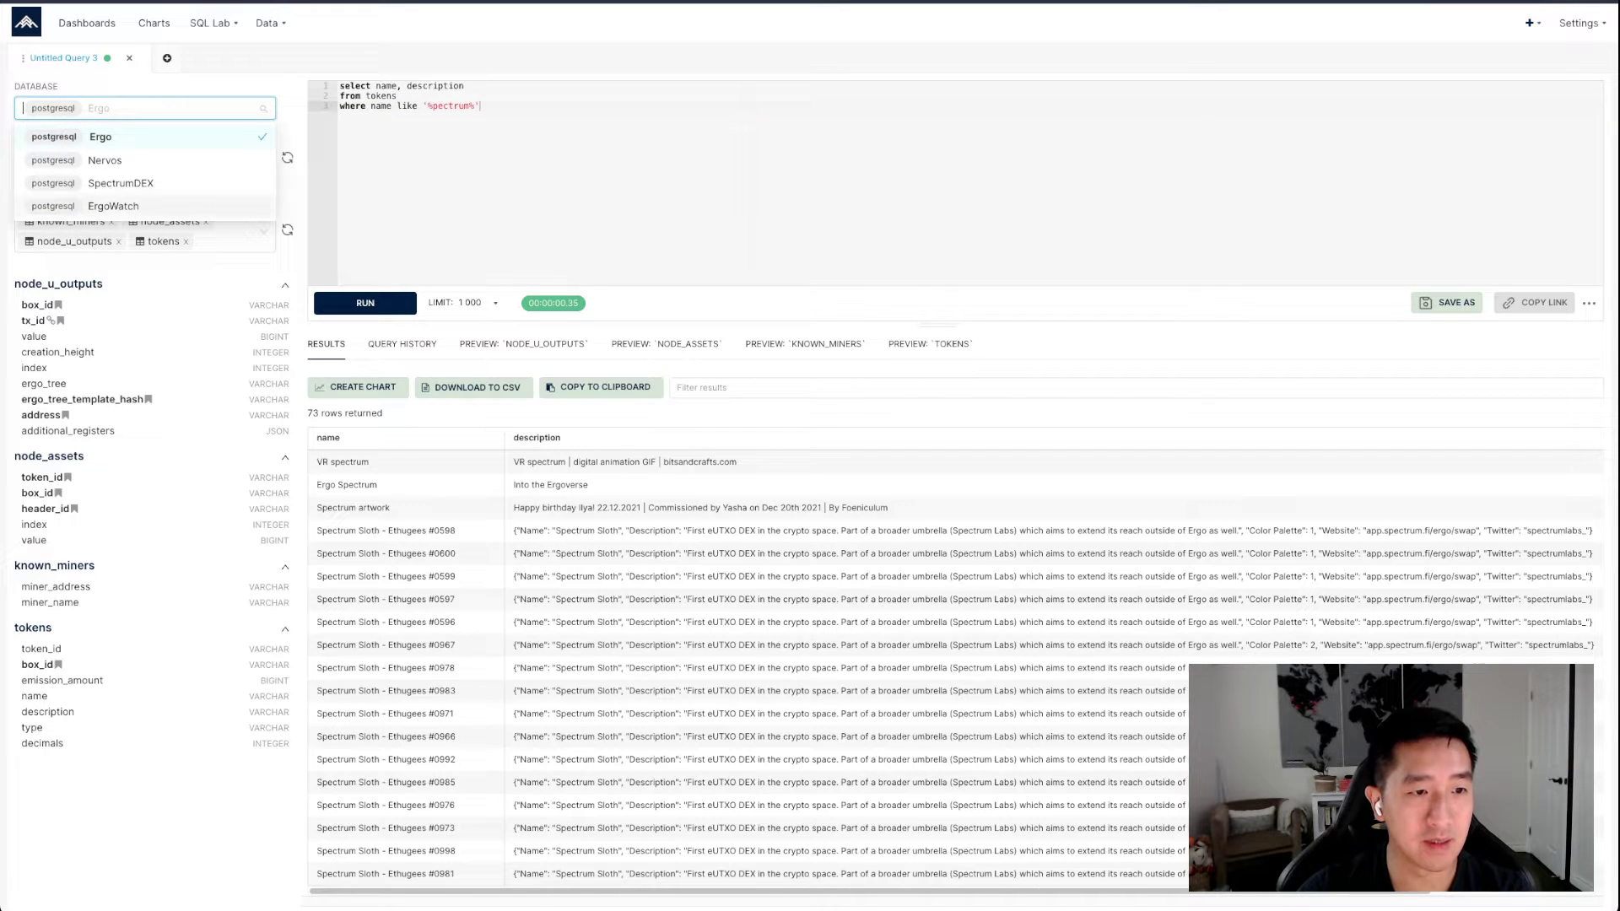
click(113, 206)
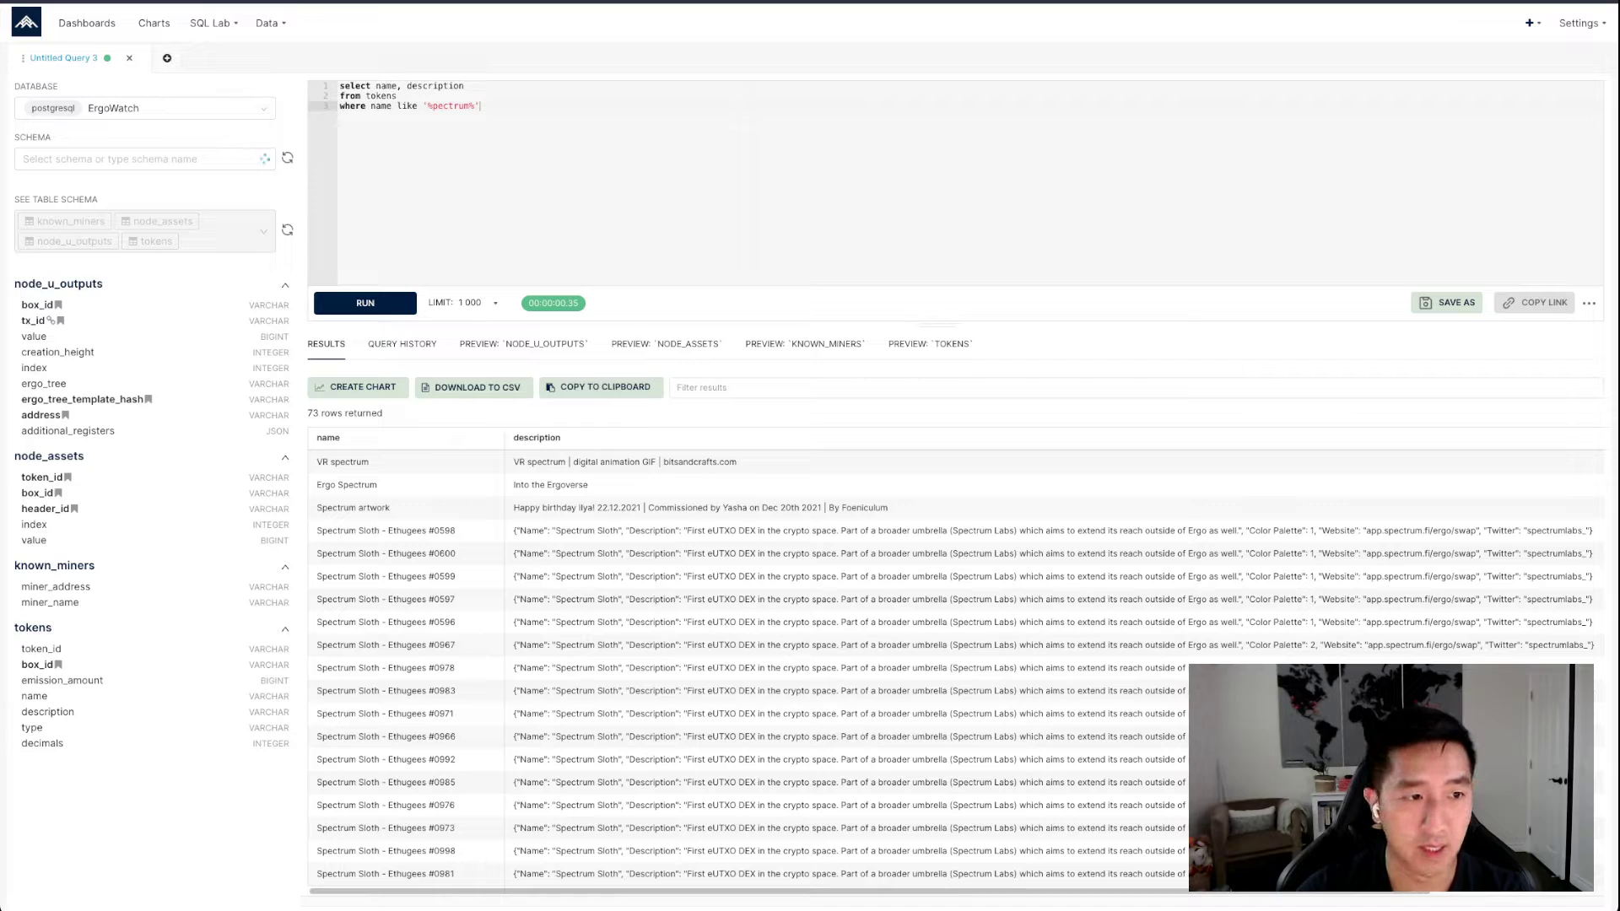
click(145, 158)
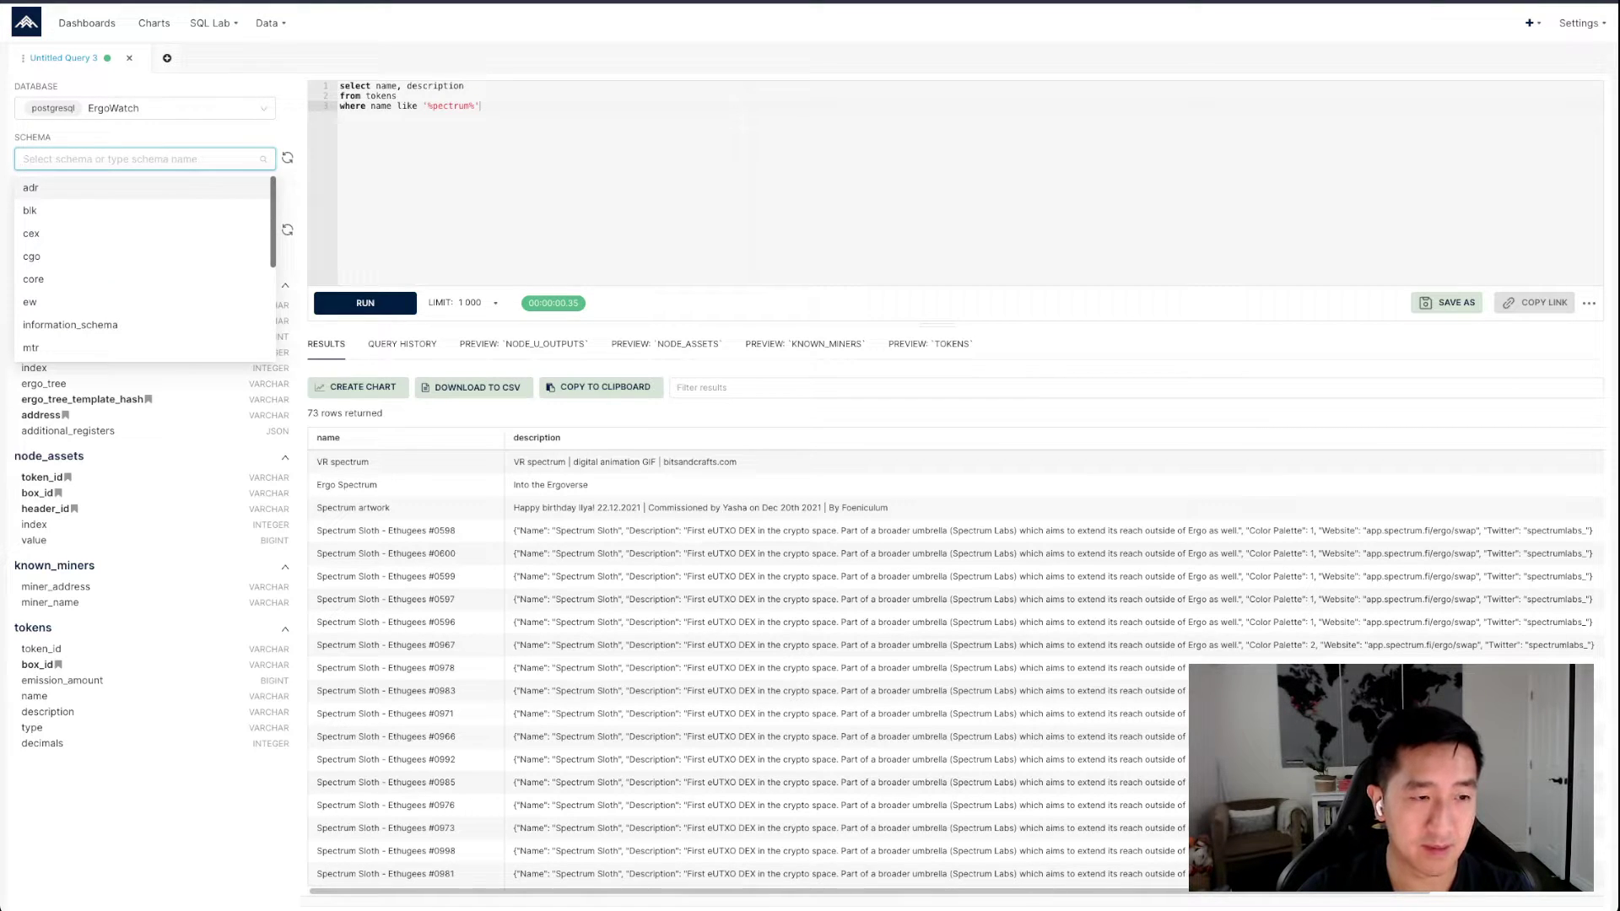
scroll(144, 262, down, 1)
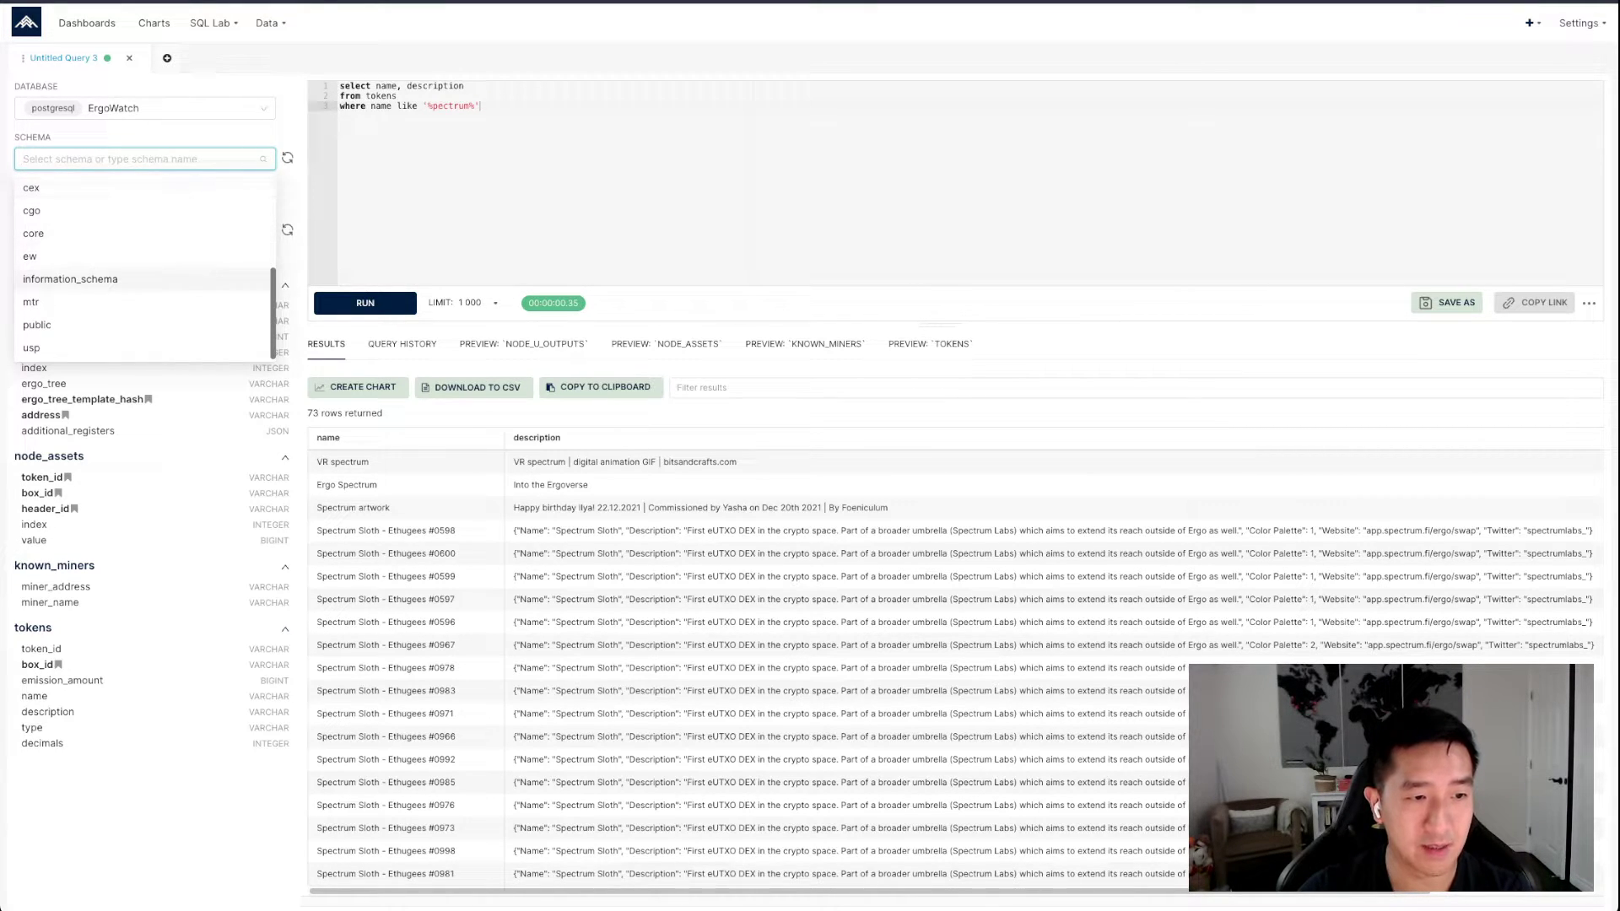
click(76, 303)
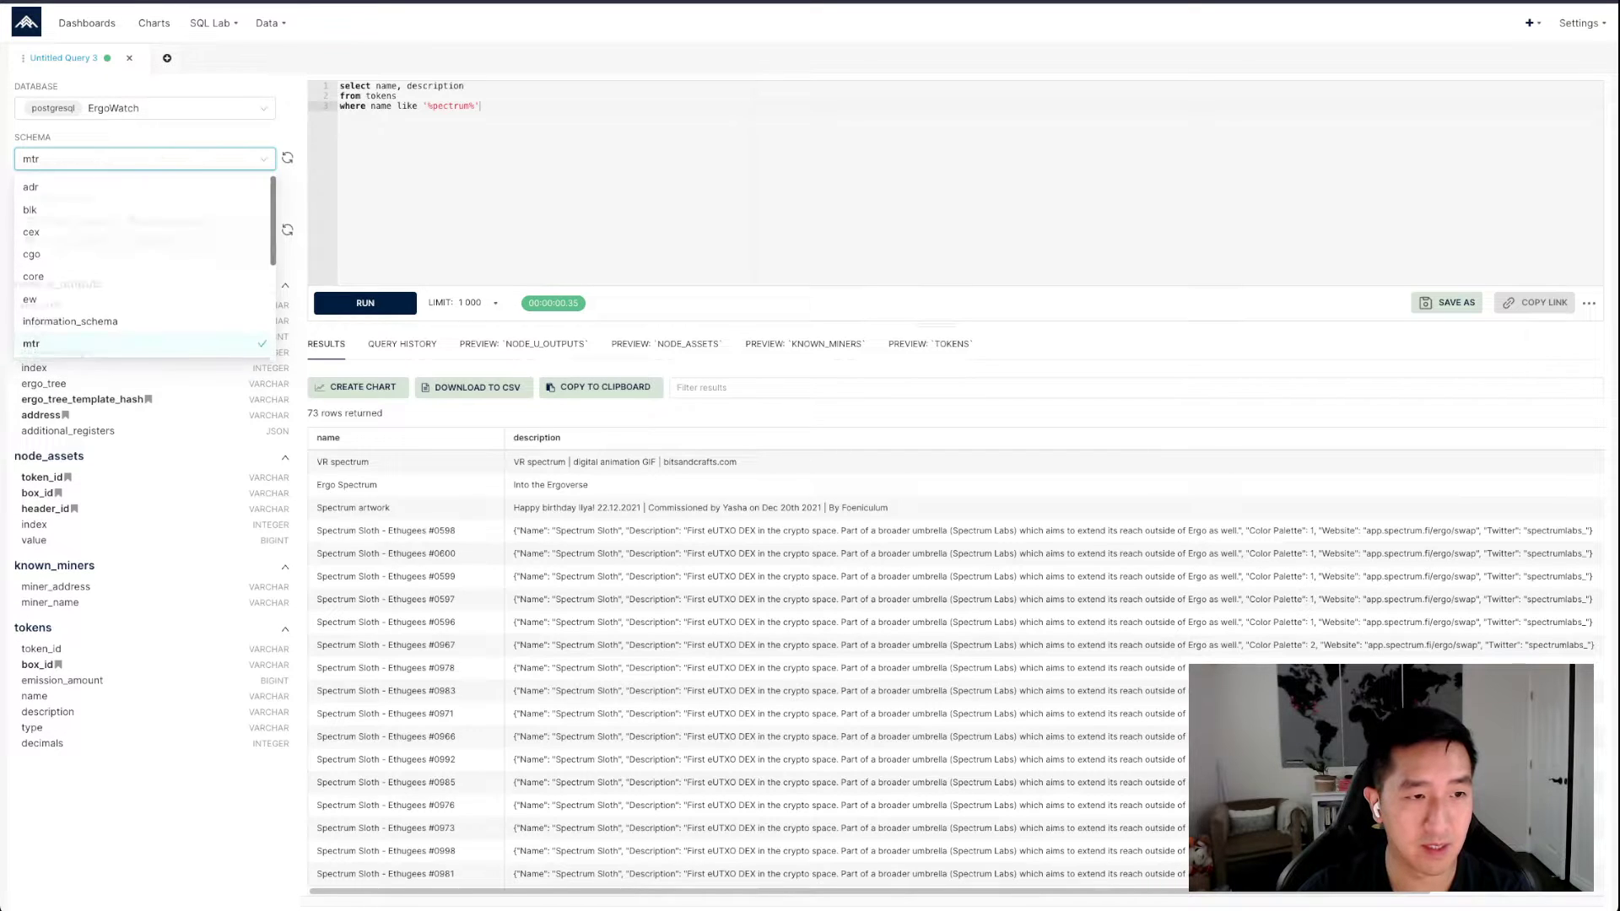
Refresh the schema and table lists and load the preview of the address_counts_by_balance_p2pk table
click(288, 230)
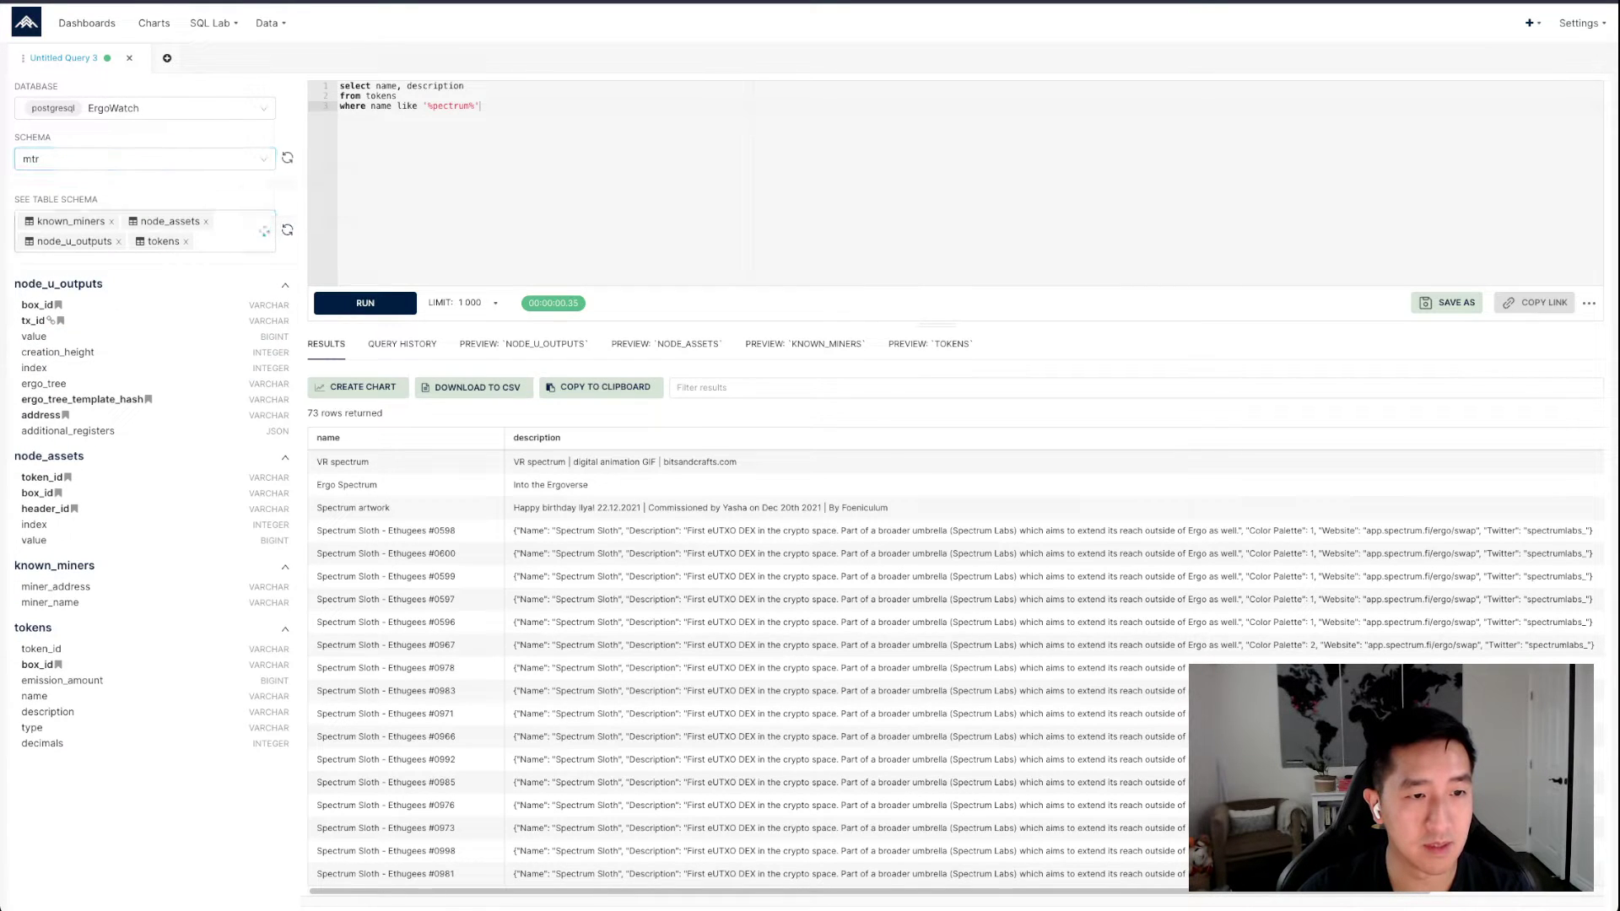
click(221, 238)
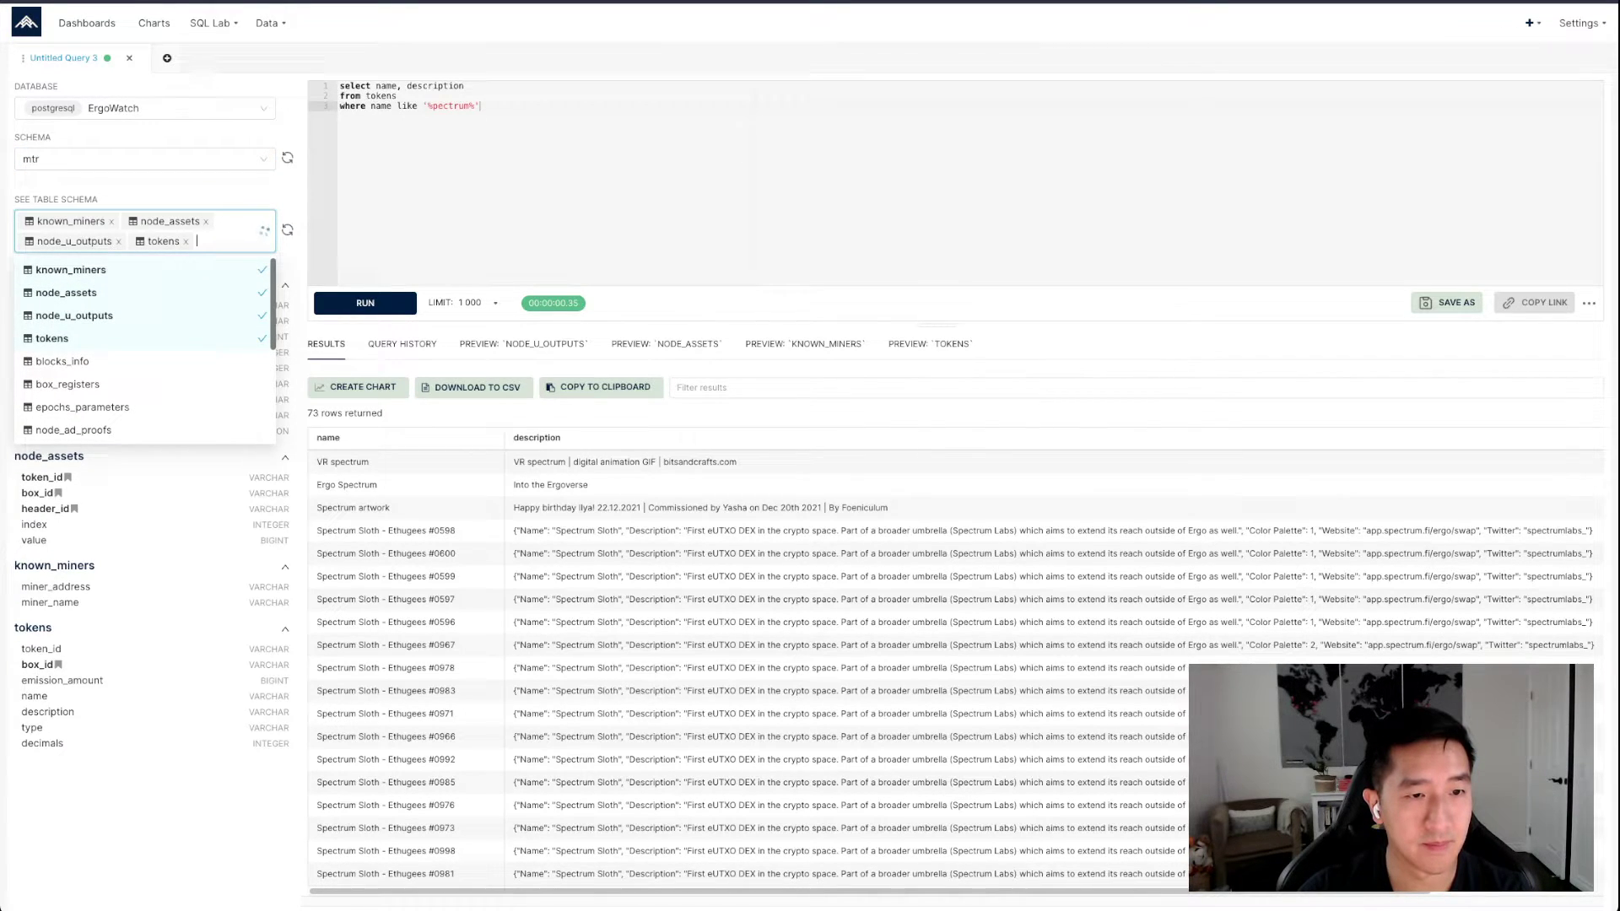
click(221, 238)
click(493, 169)
click(288, 157)
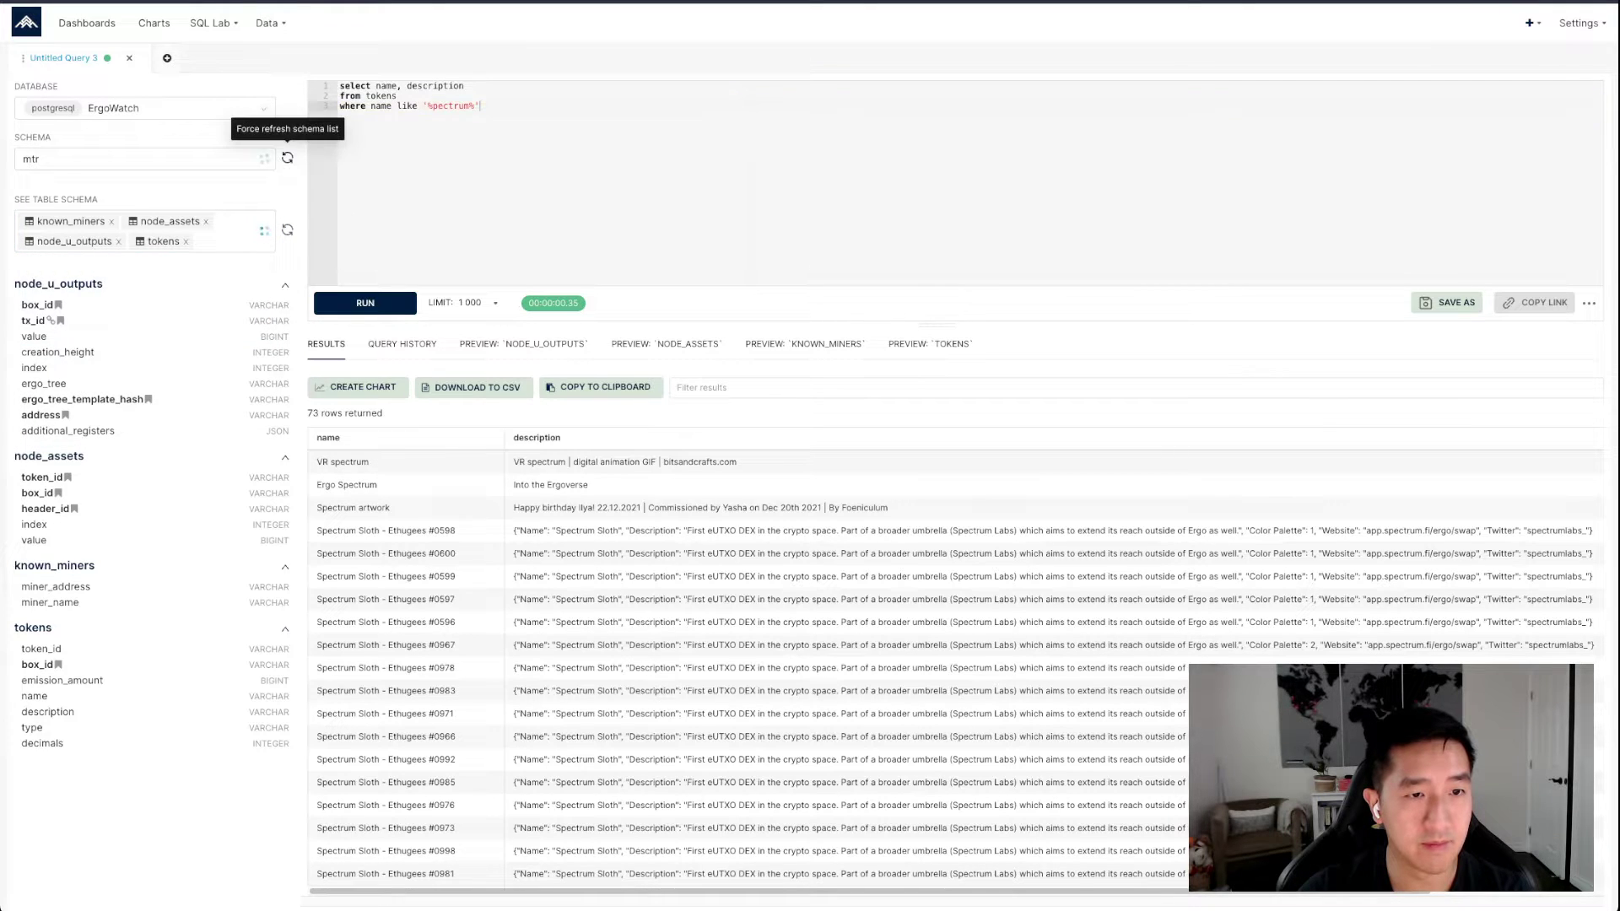
click(287, 229)
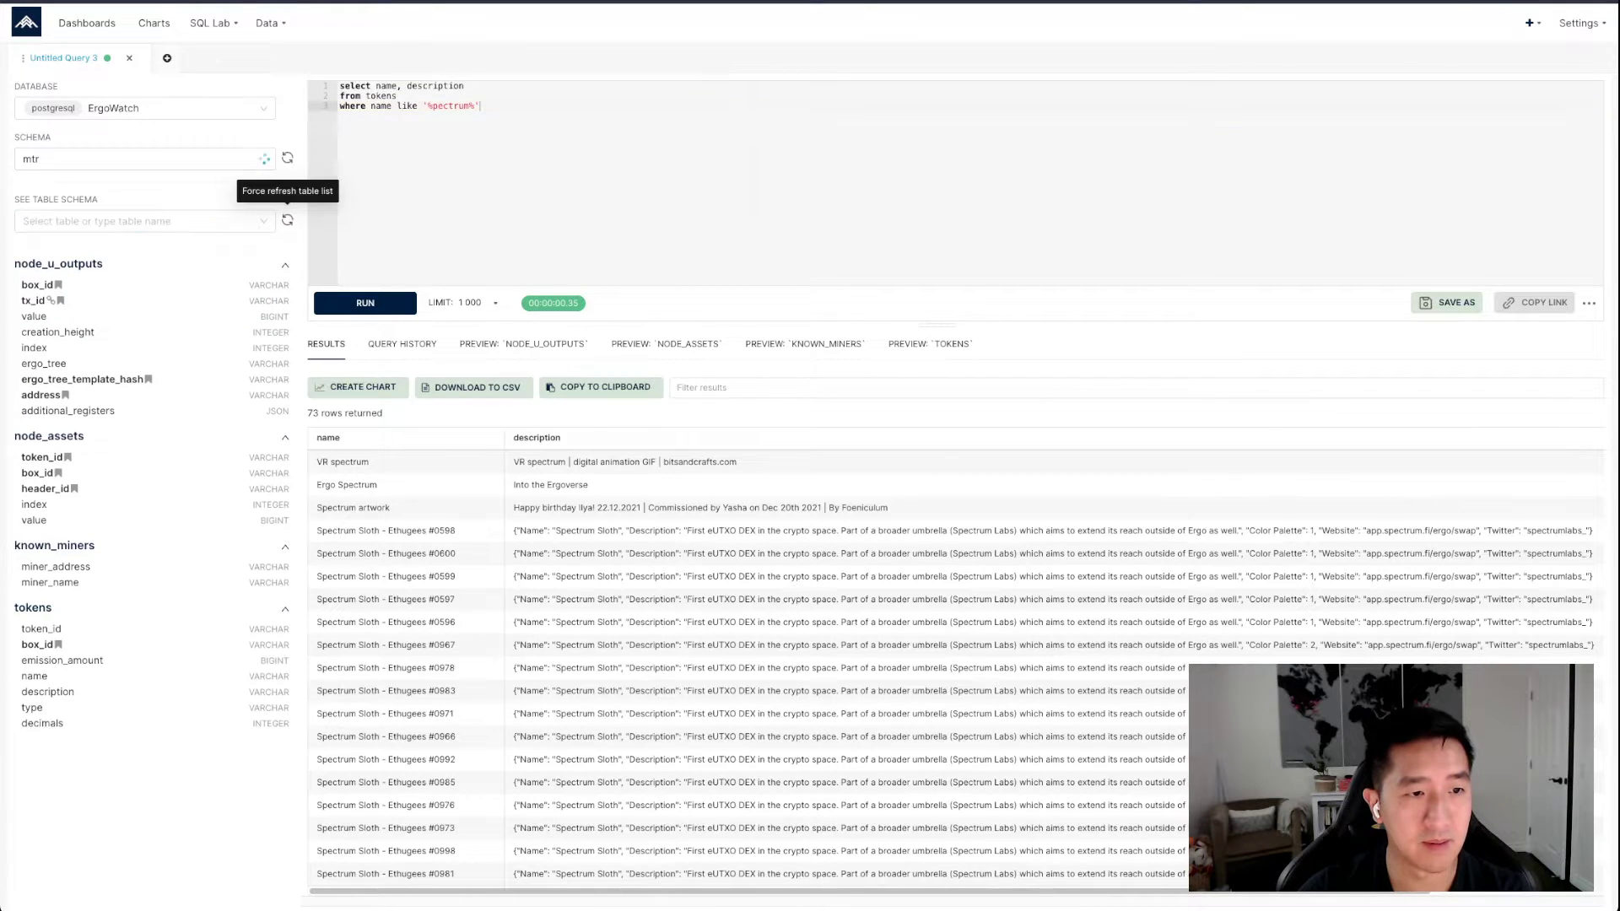
click(211, 222)
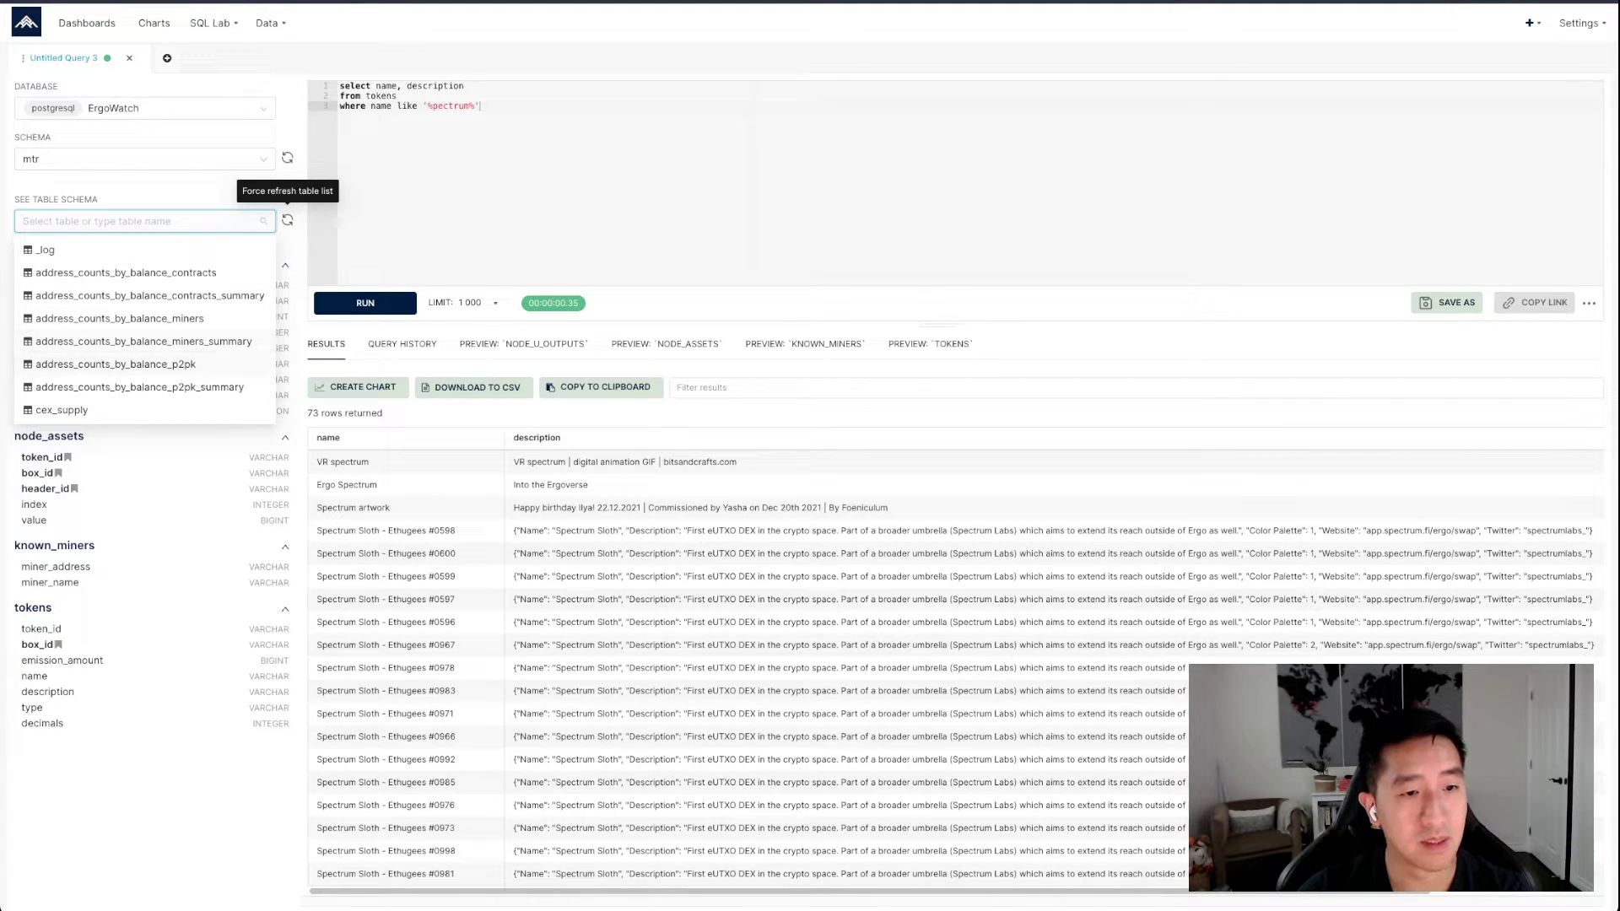
click(116, 364)
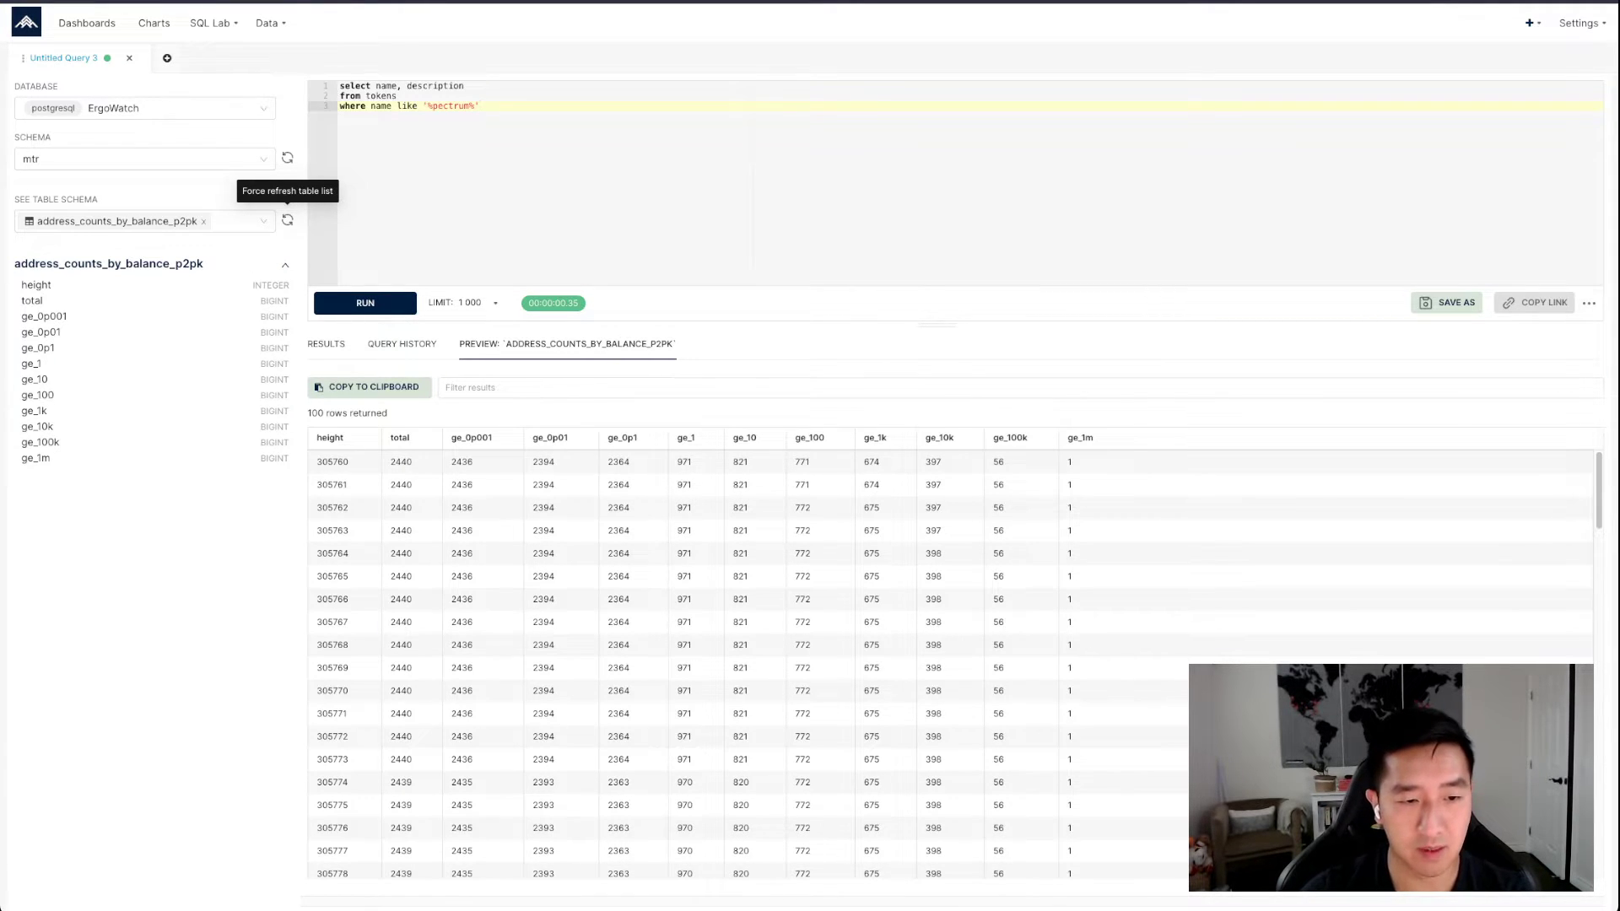
Examine the height, total, ge_0p001, ge_1m and ge_1 values in the first row of the table preview
double_click(333, 462)
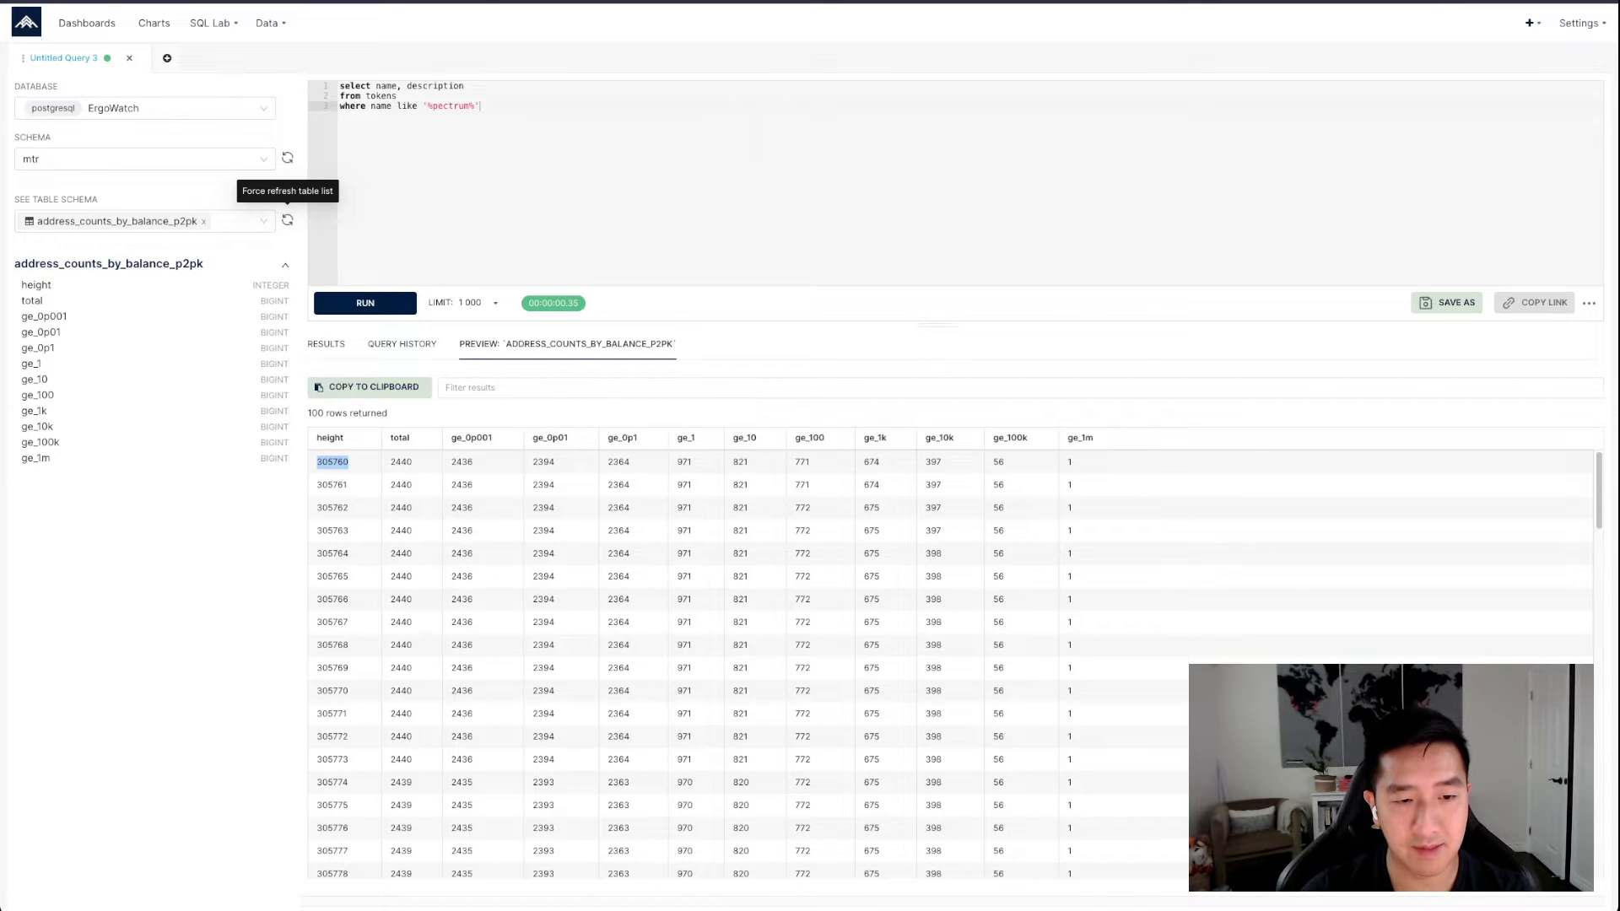
double_click(401, 462)
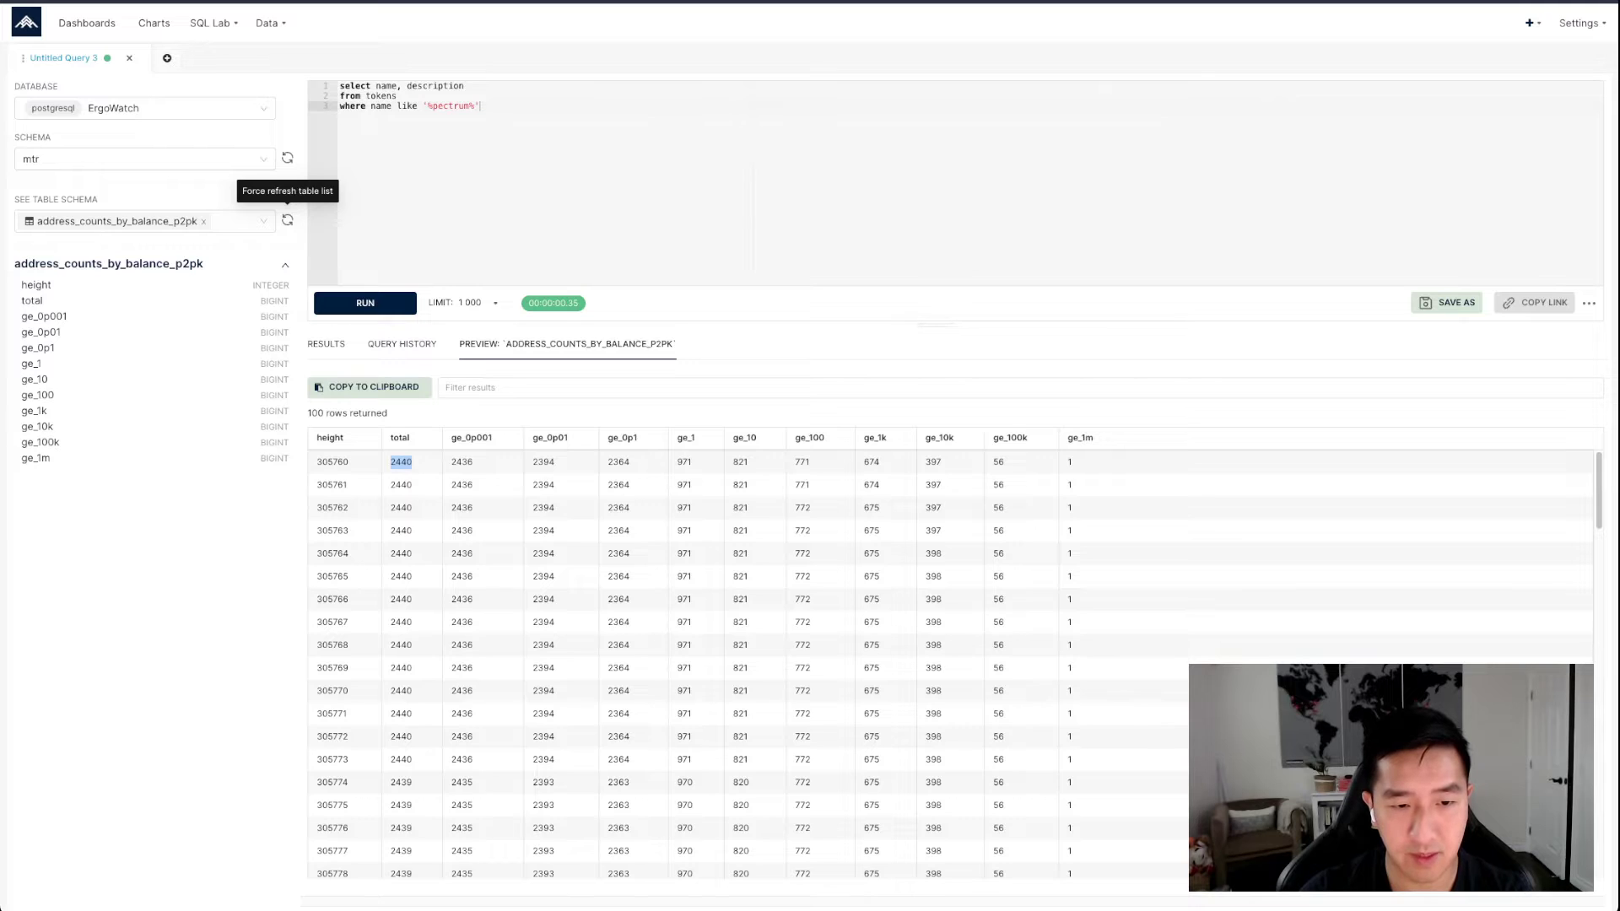
double_click(462, 462)
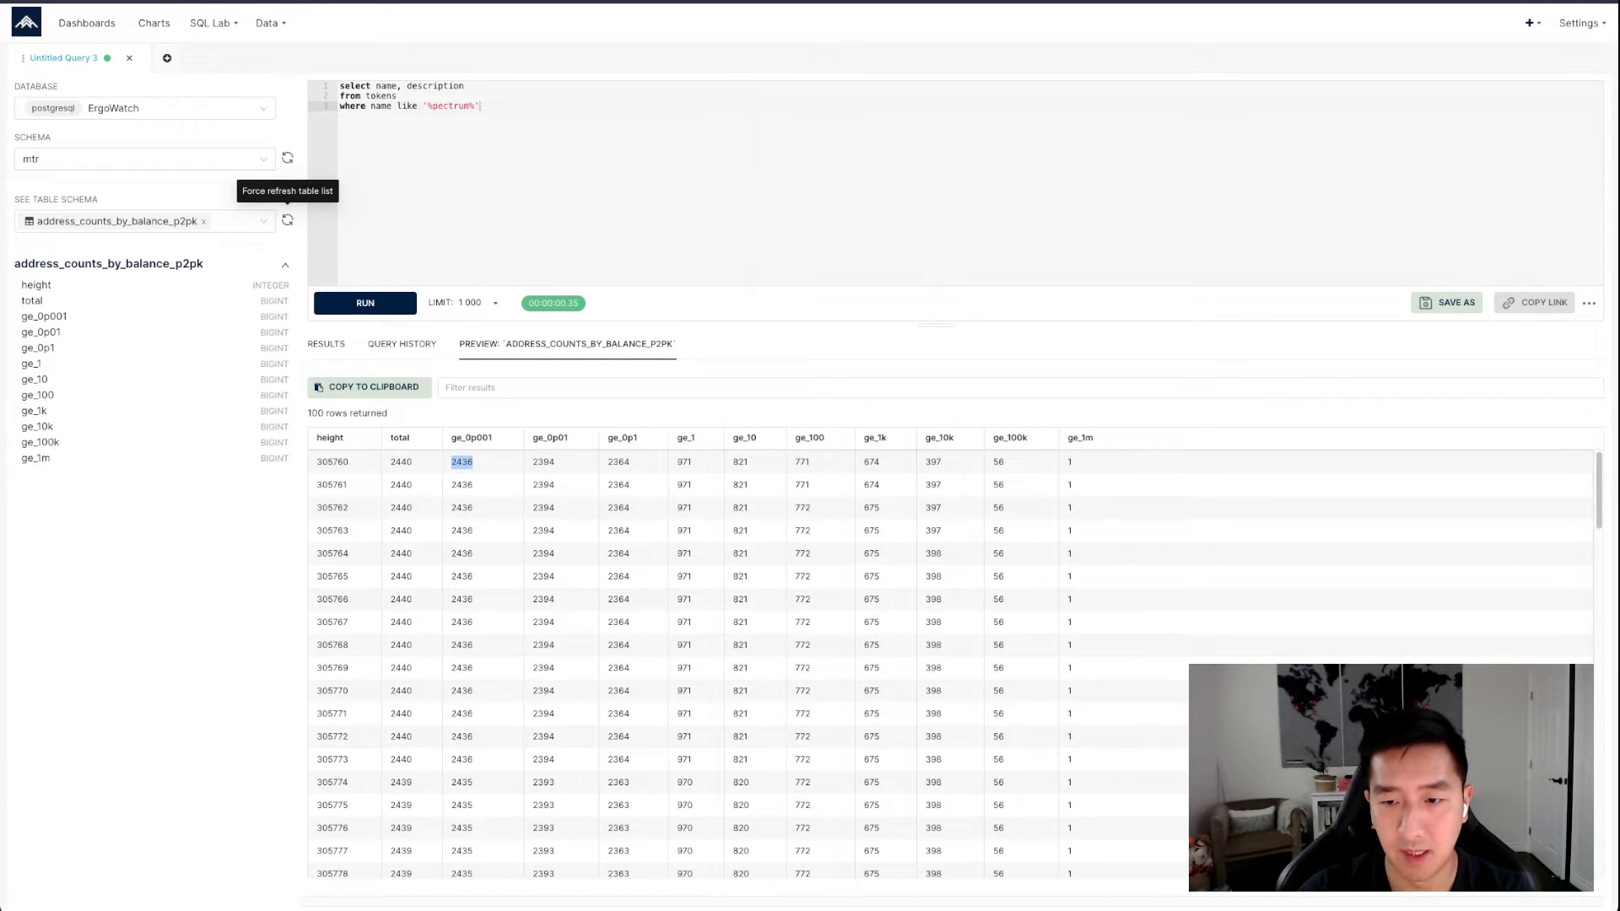
double_click(1070, 462)
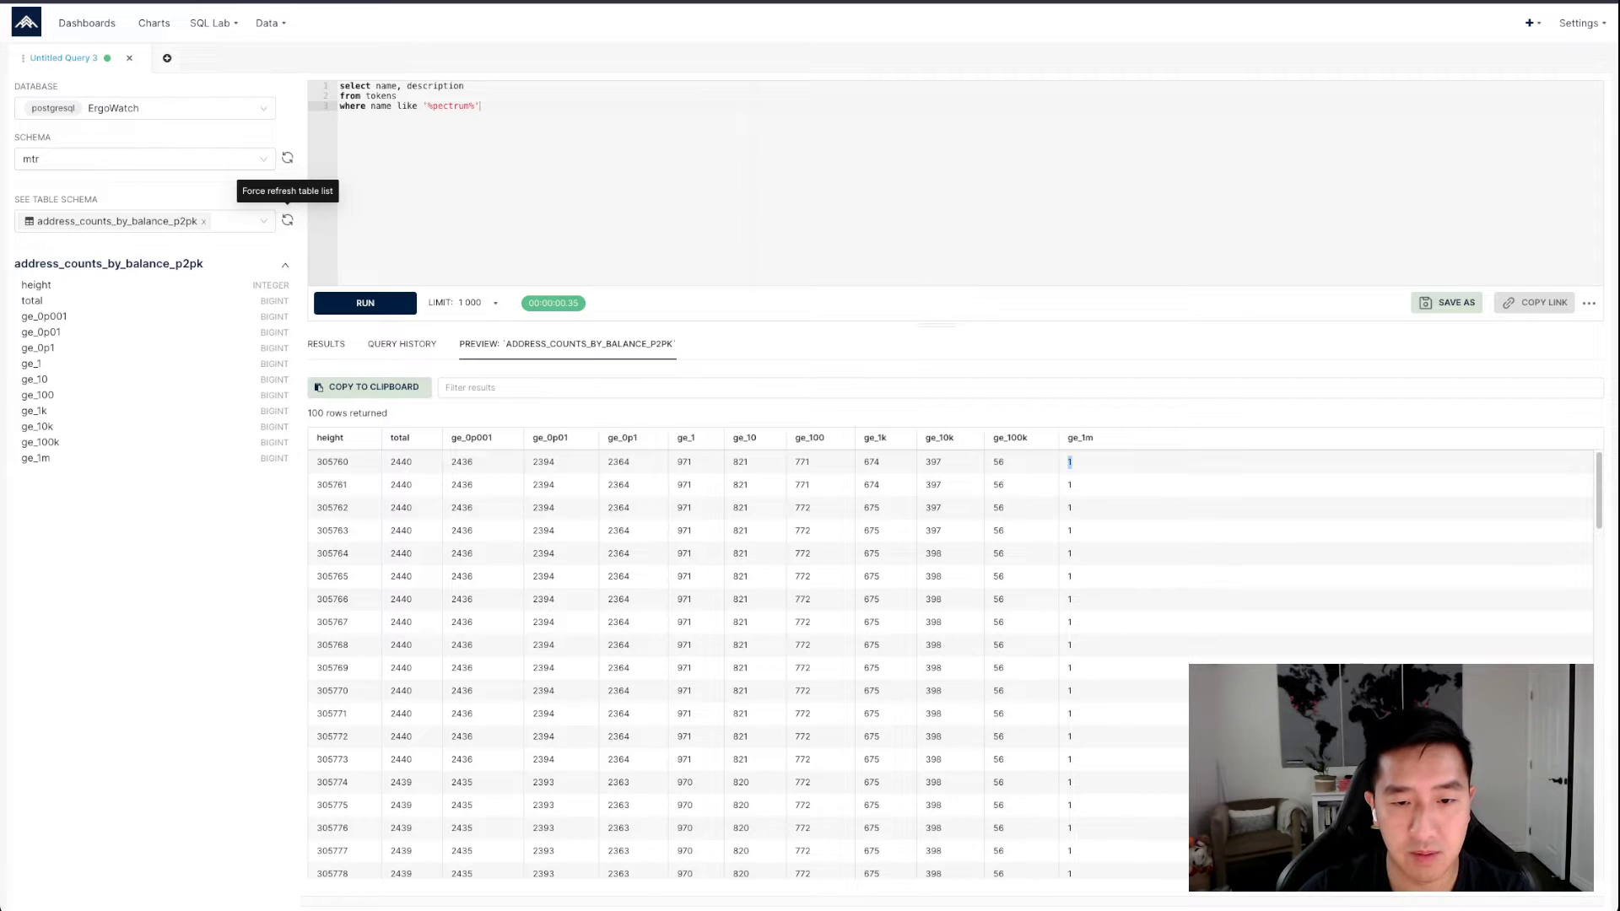
double_click(685, 462)
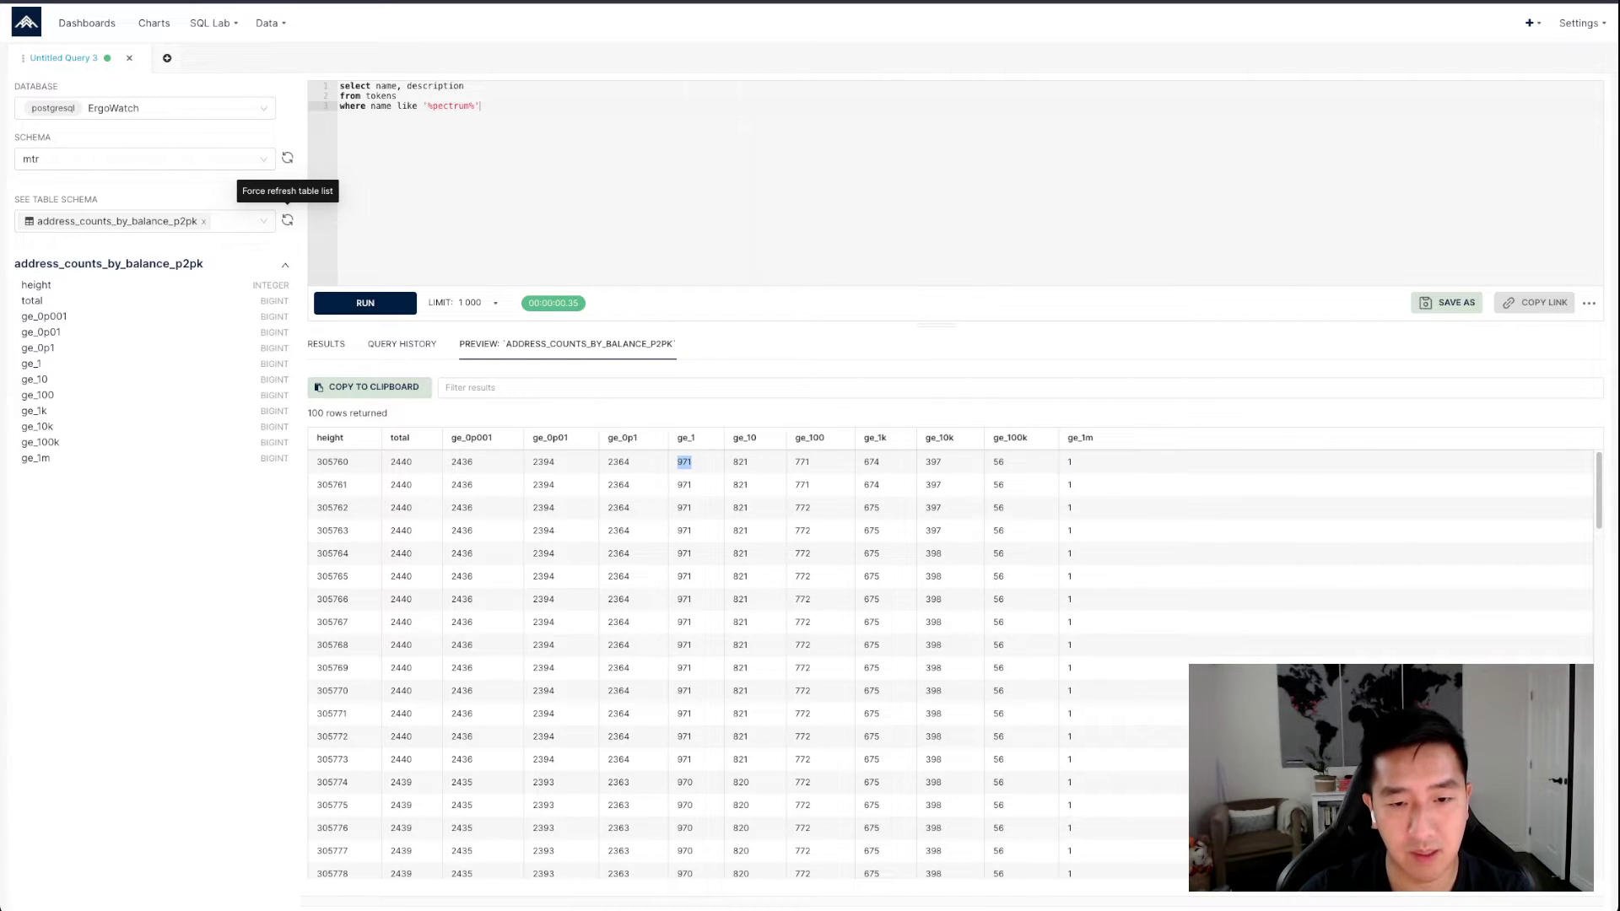
Replace the old token query with a select statement for the height and total columns, one per line
key(ctrl+a)
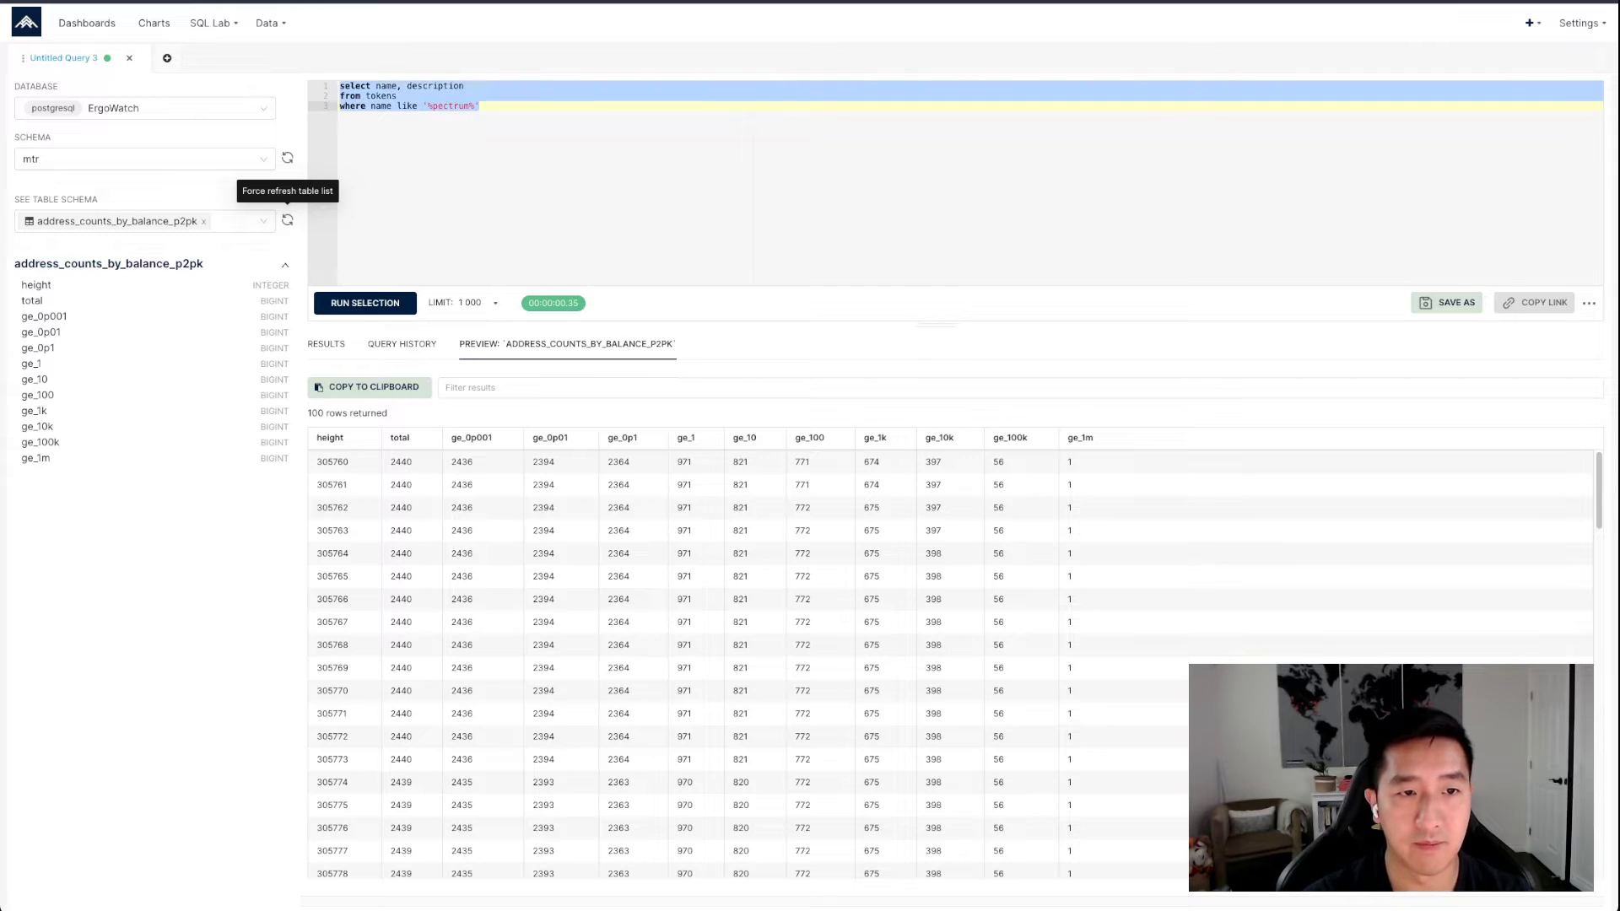
text(select height)
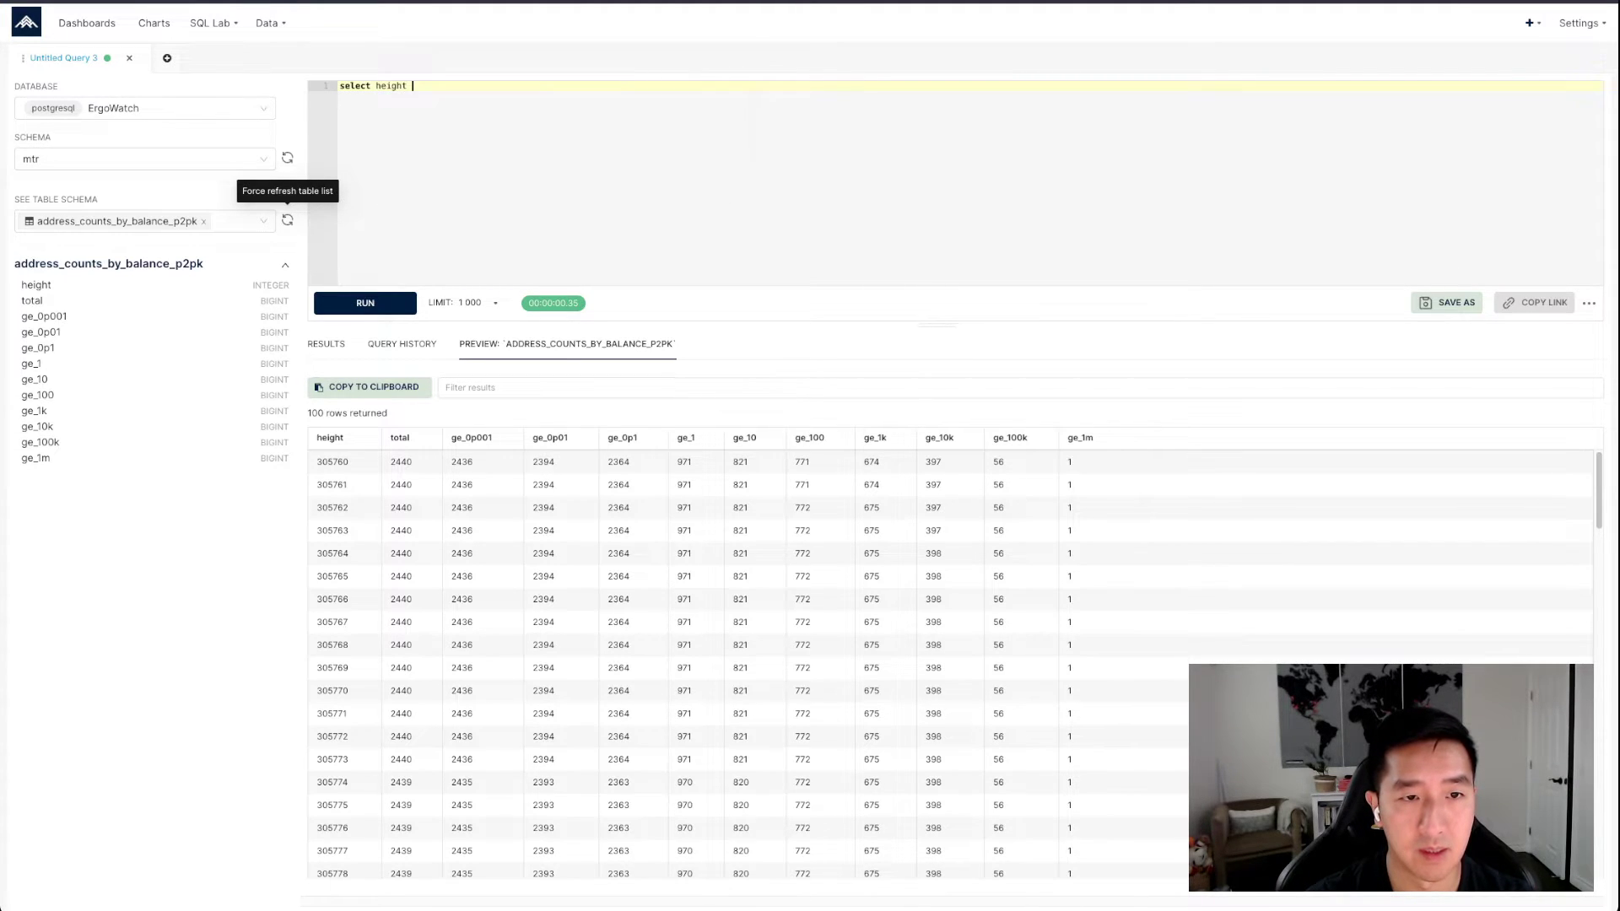
key(BackSpace)
text(,)
key(Return)
text(total)
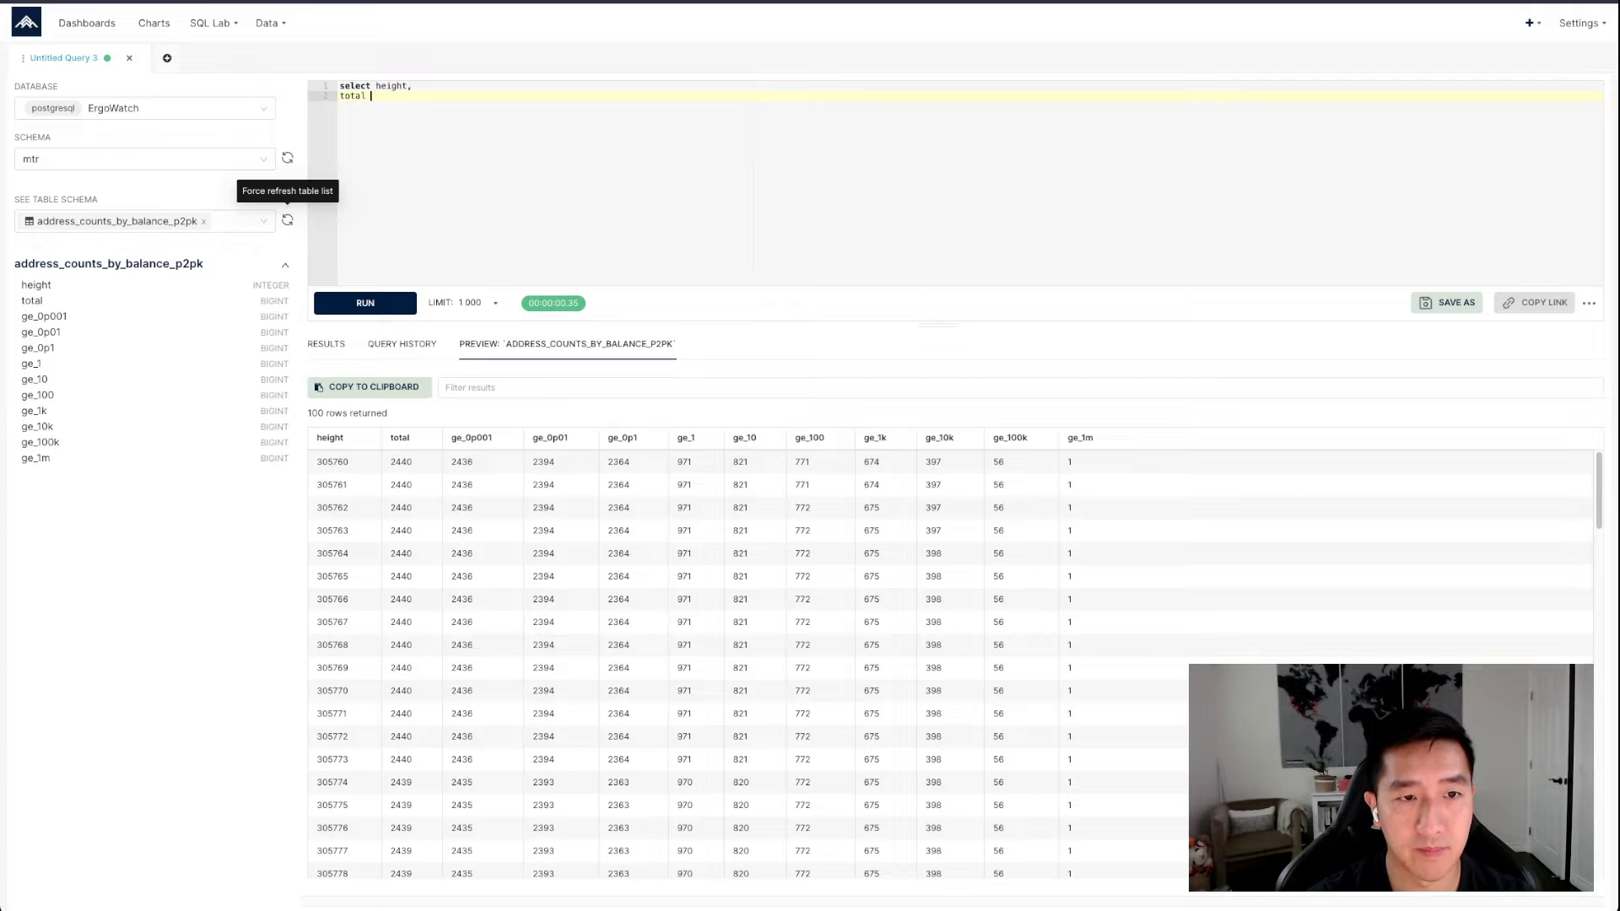
Add a from clause that reads from mtr.address_counts_by_balance_p2pk on the third line
key(Return)
text(from )
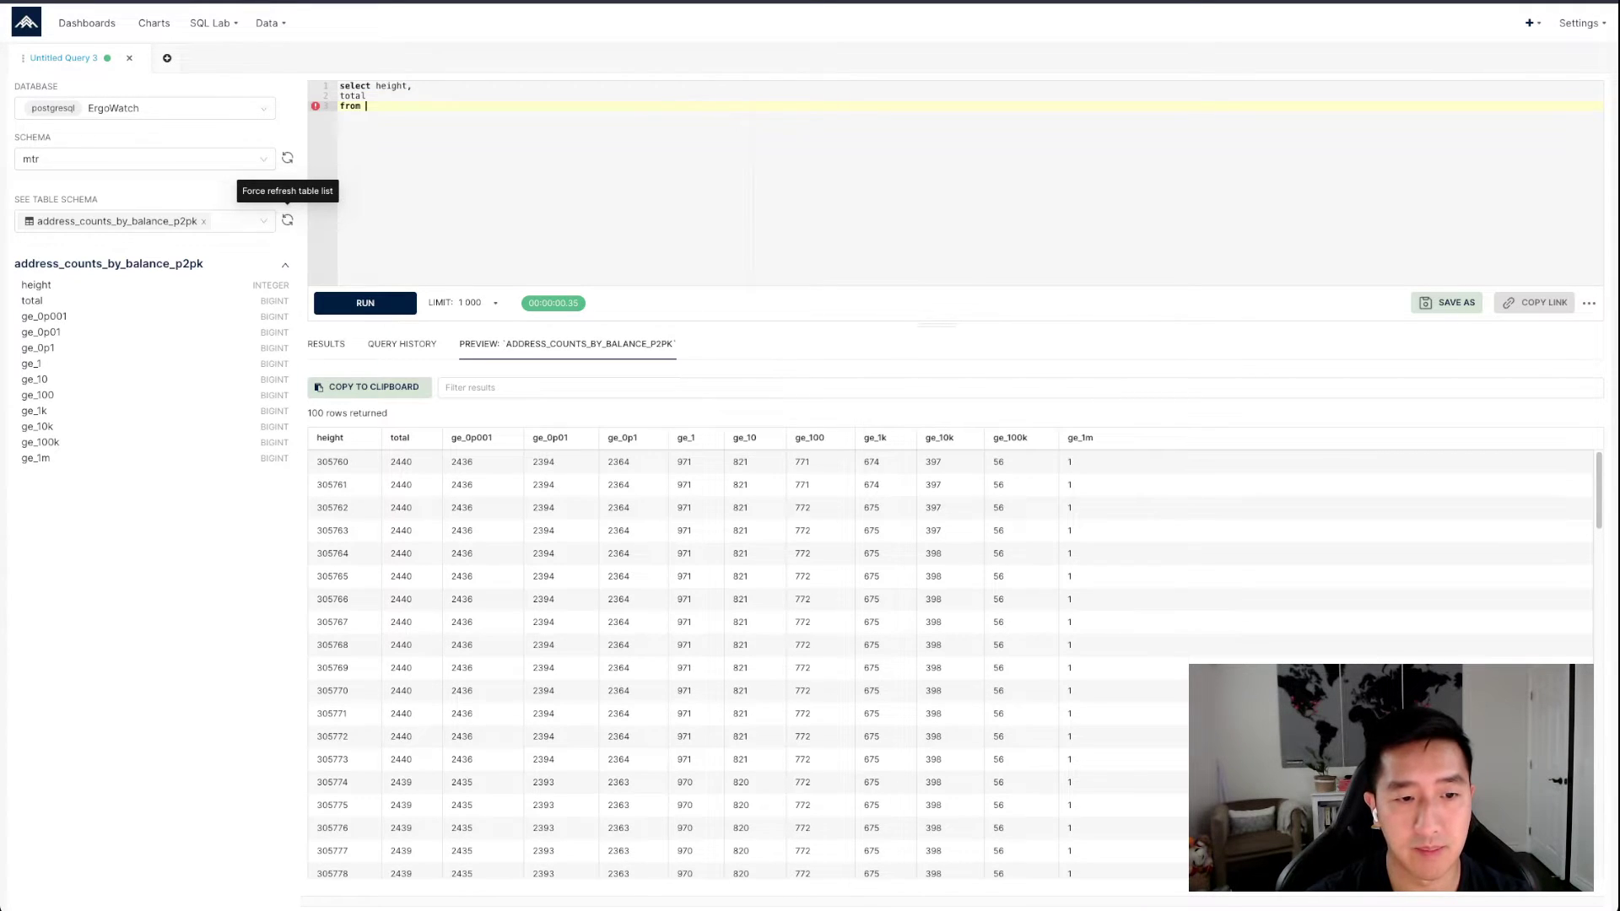
text(mt)
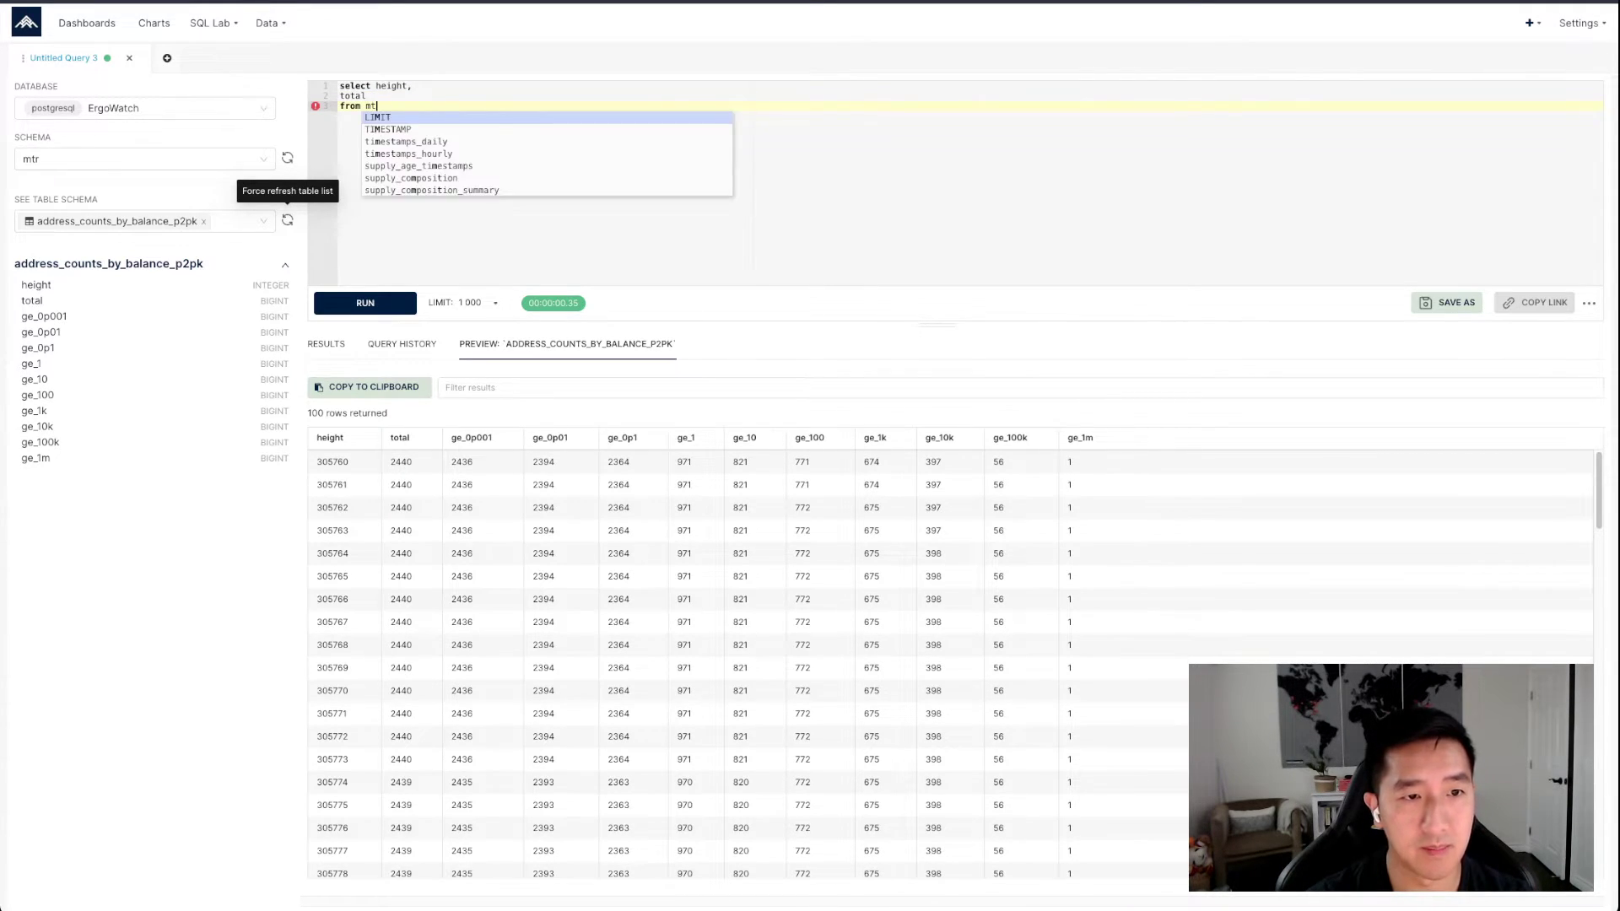
text(r.address_count)
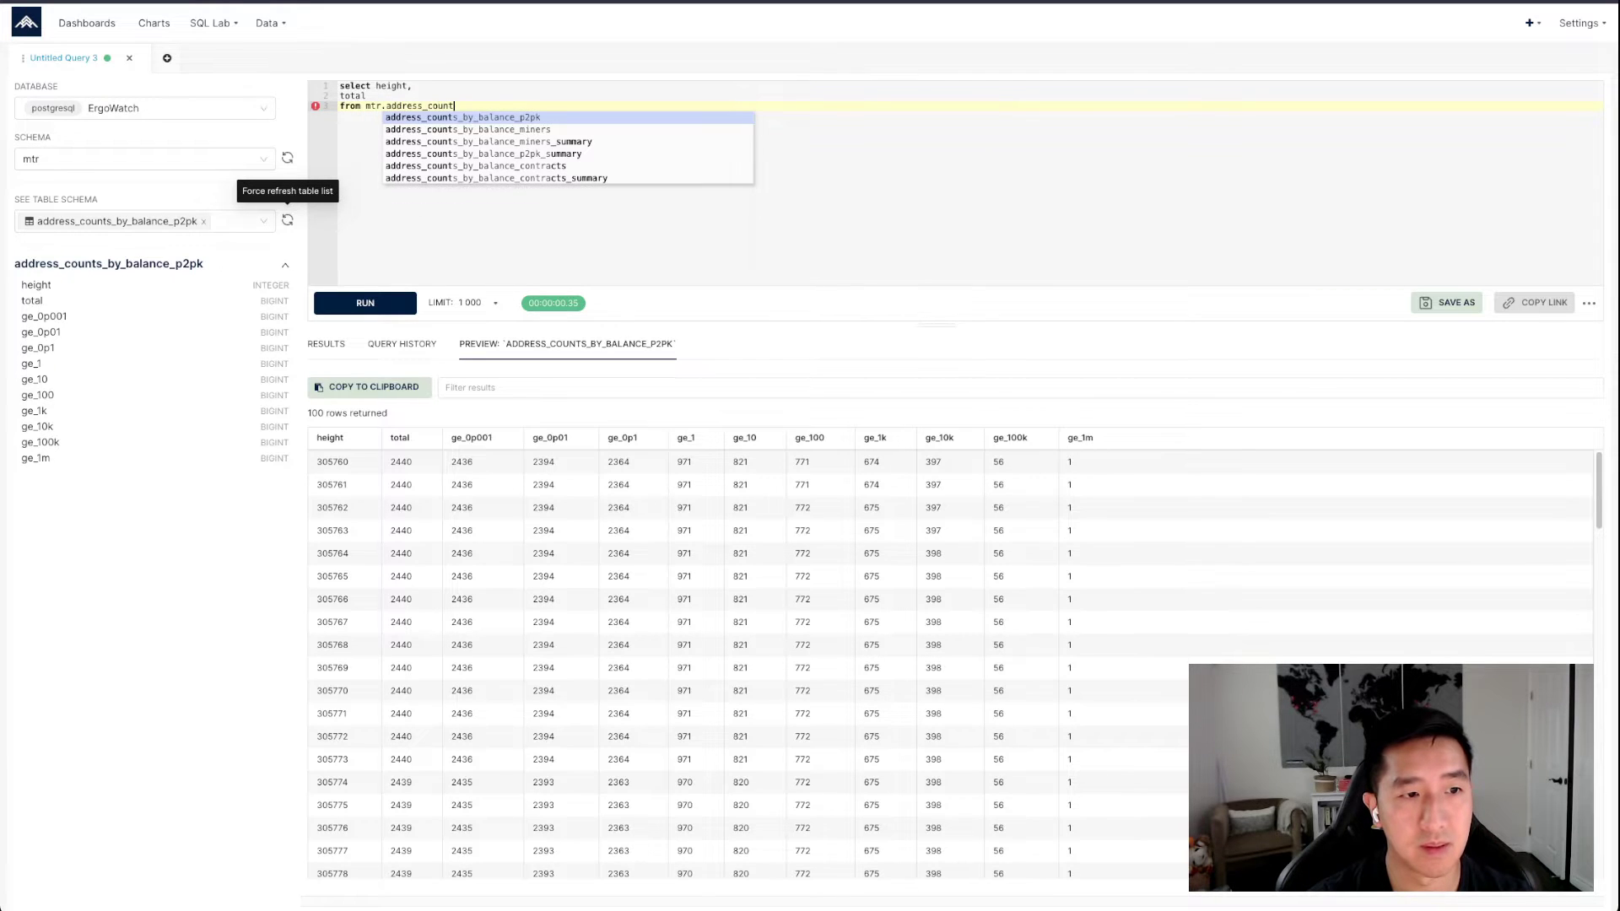
text(s_by_)
key(Return)
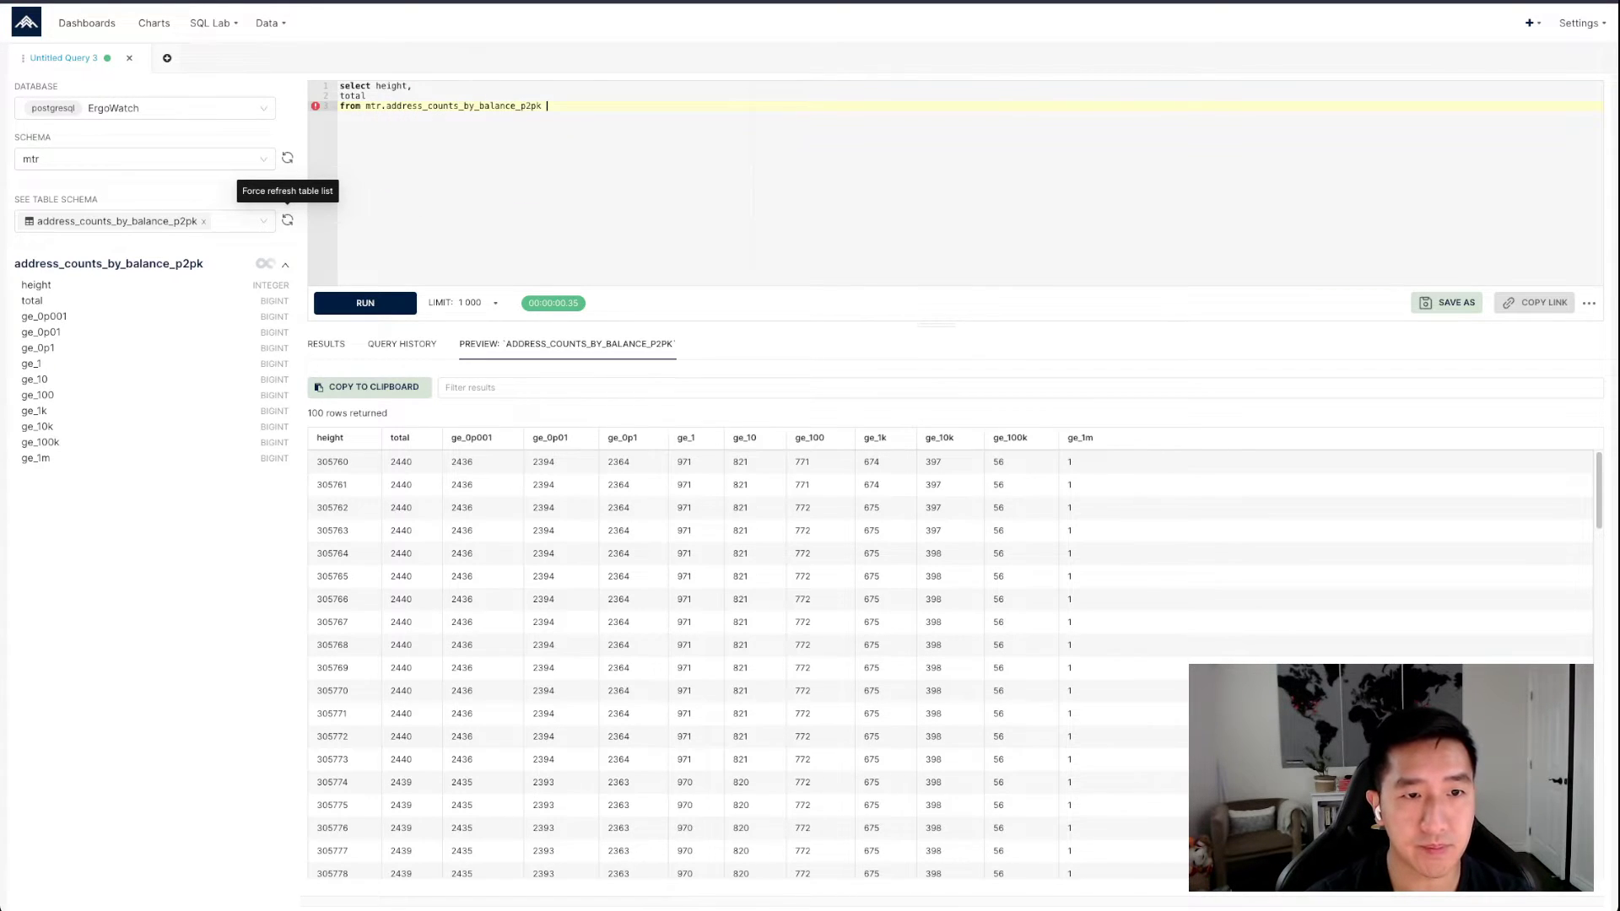
Add the condition where height >= 860000, end the query with a semicolon on its own line, and run it
key(Return)
text(wh)
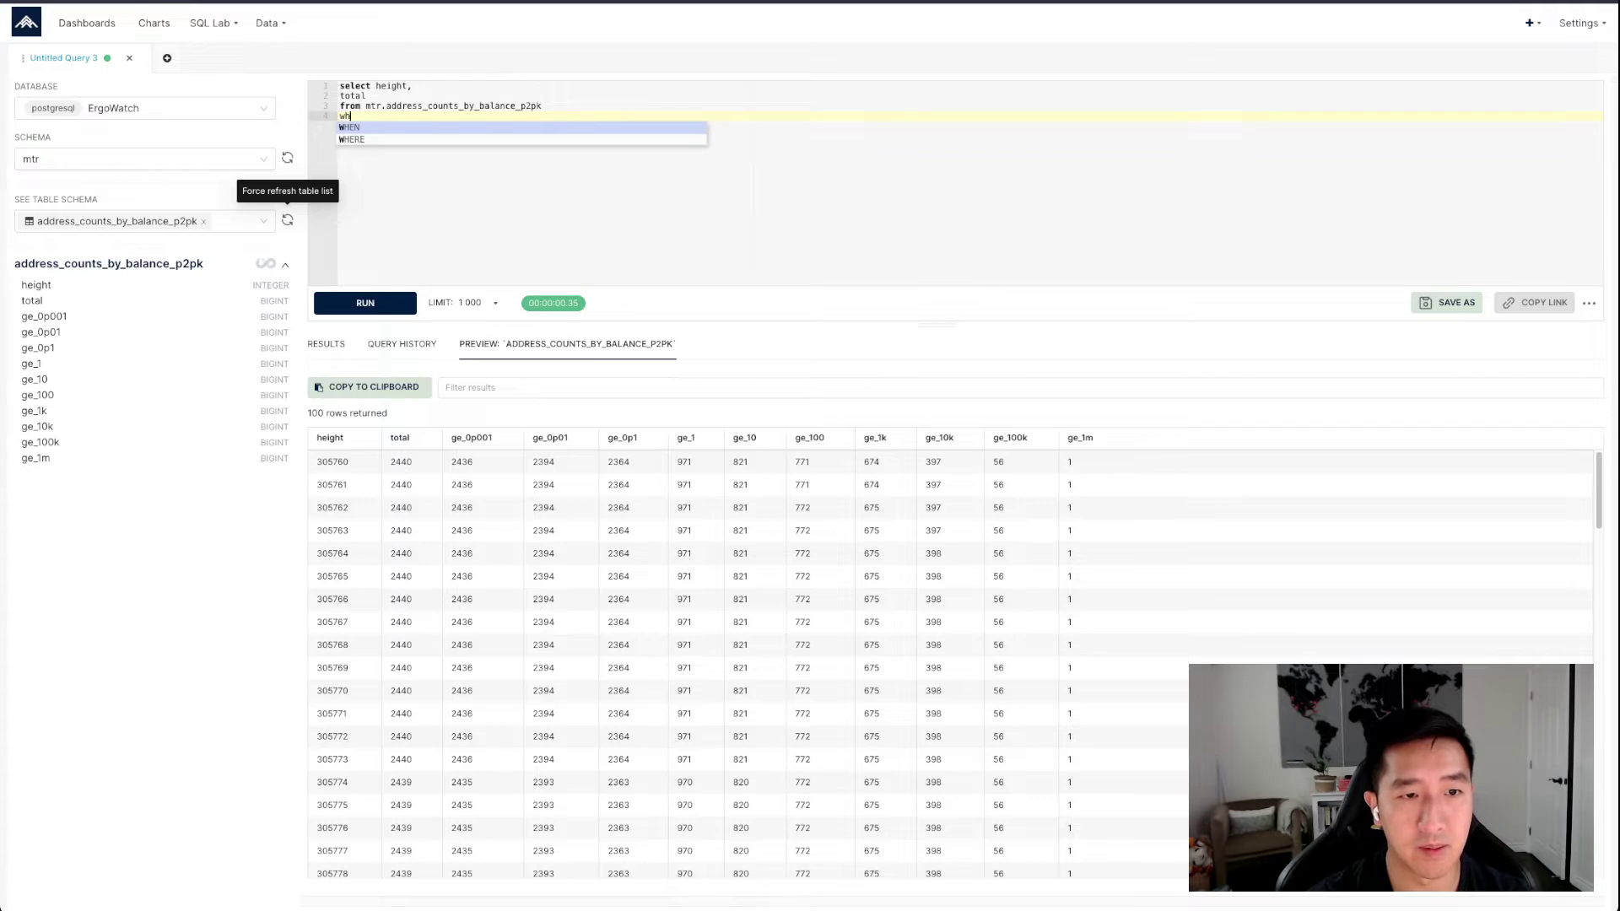
text(ere height >= )
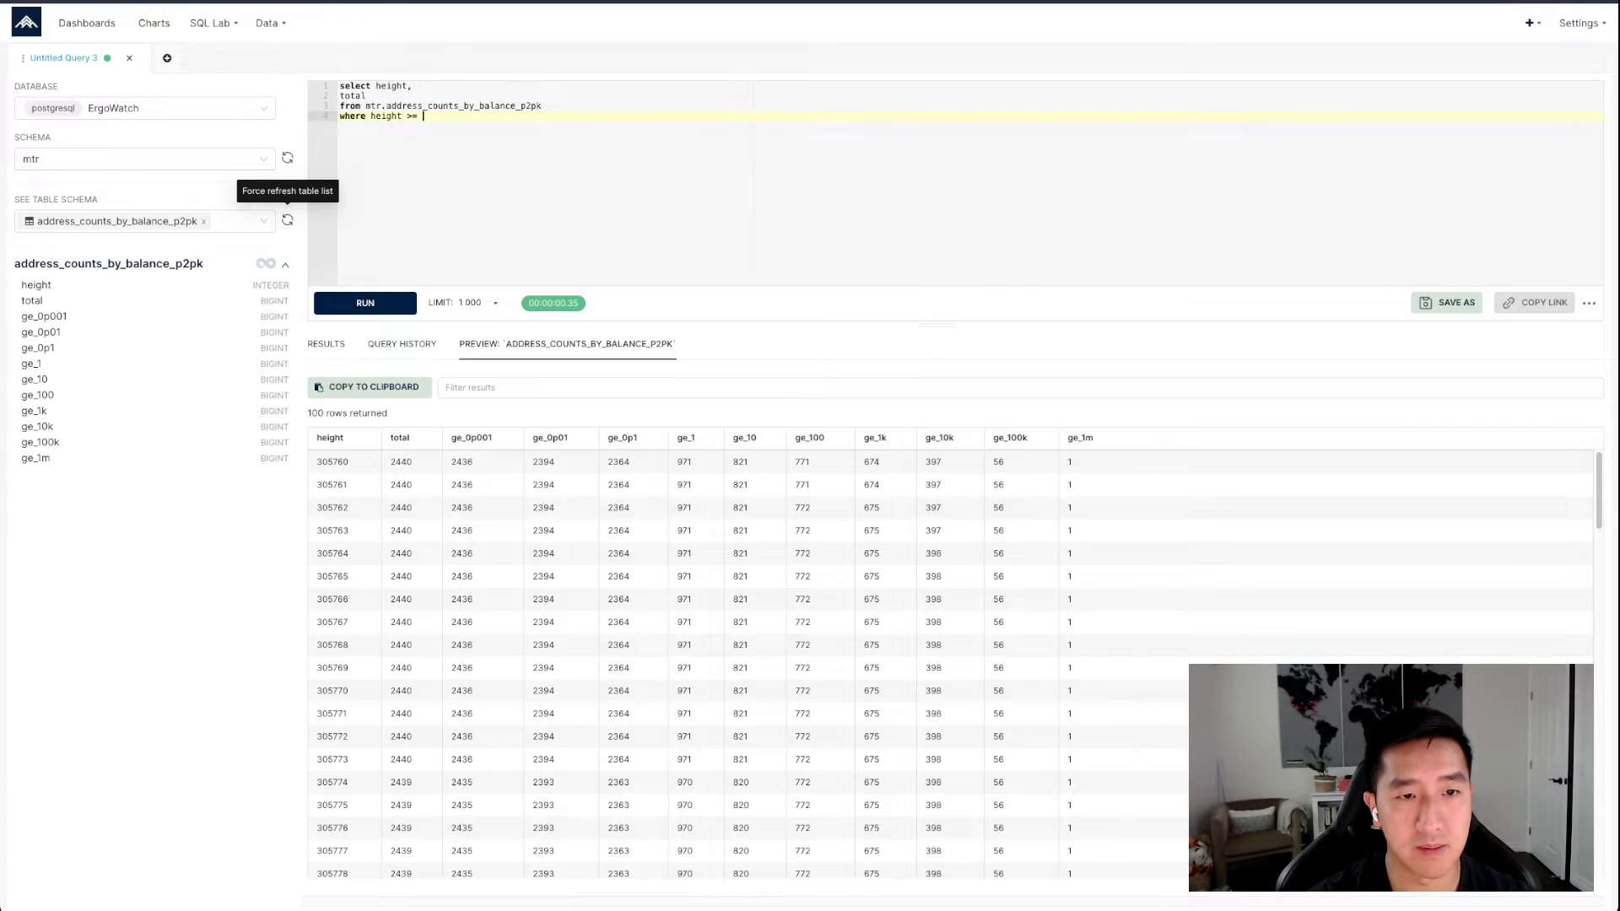
text(860000)
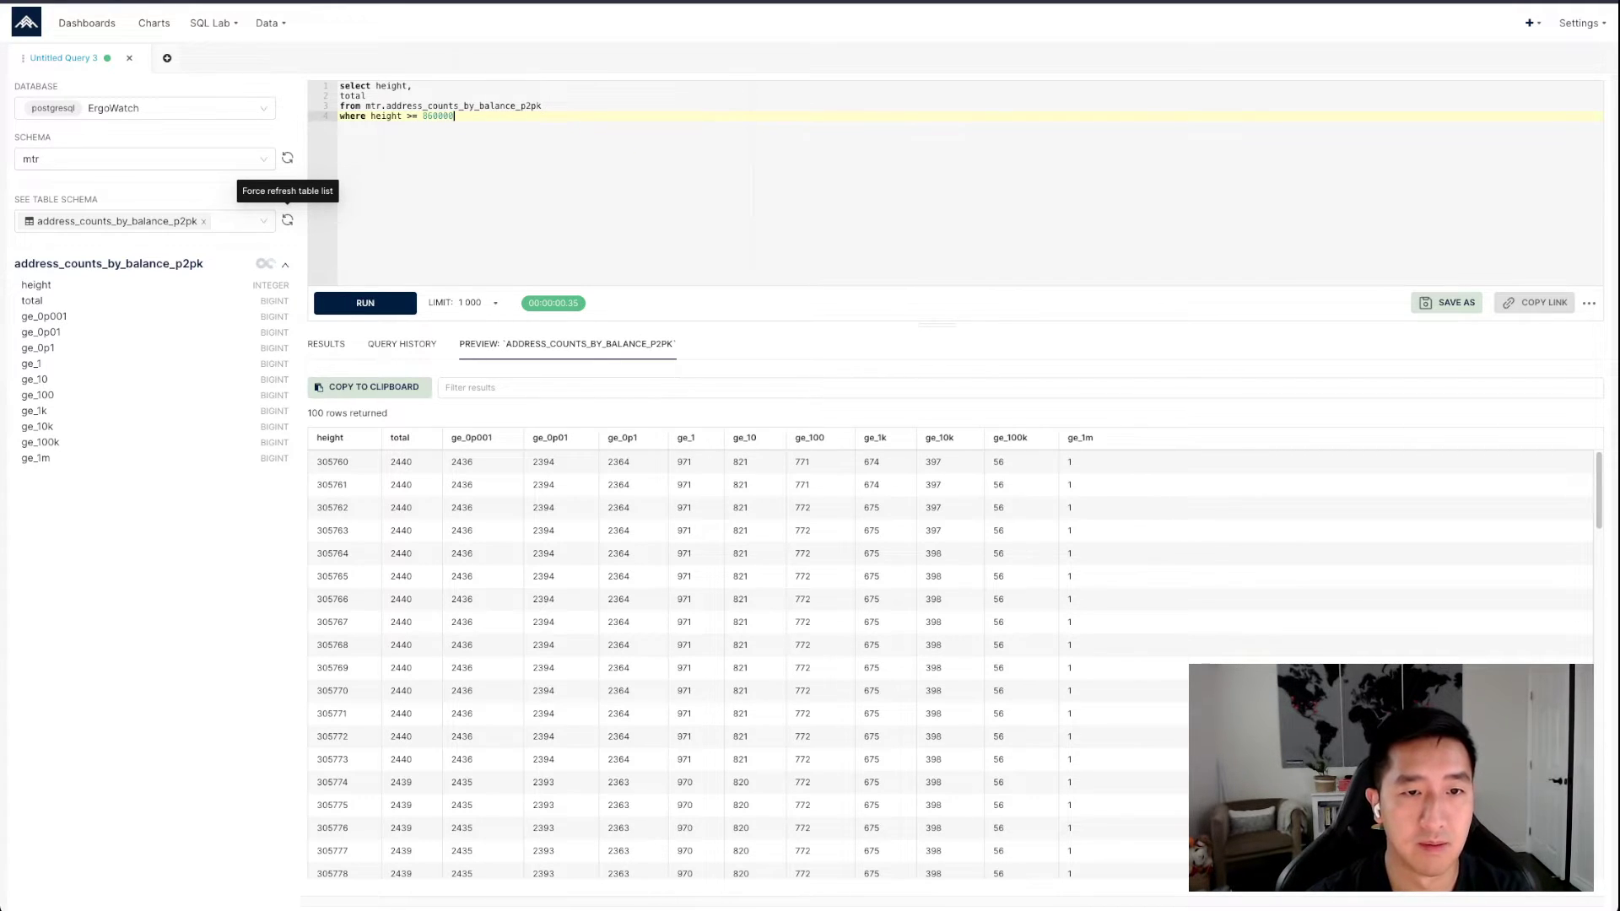
key(Return)
text(;)
key(ctrl+Return)
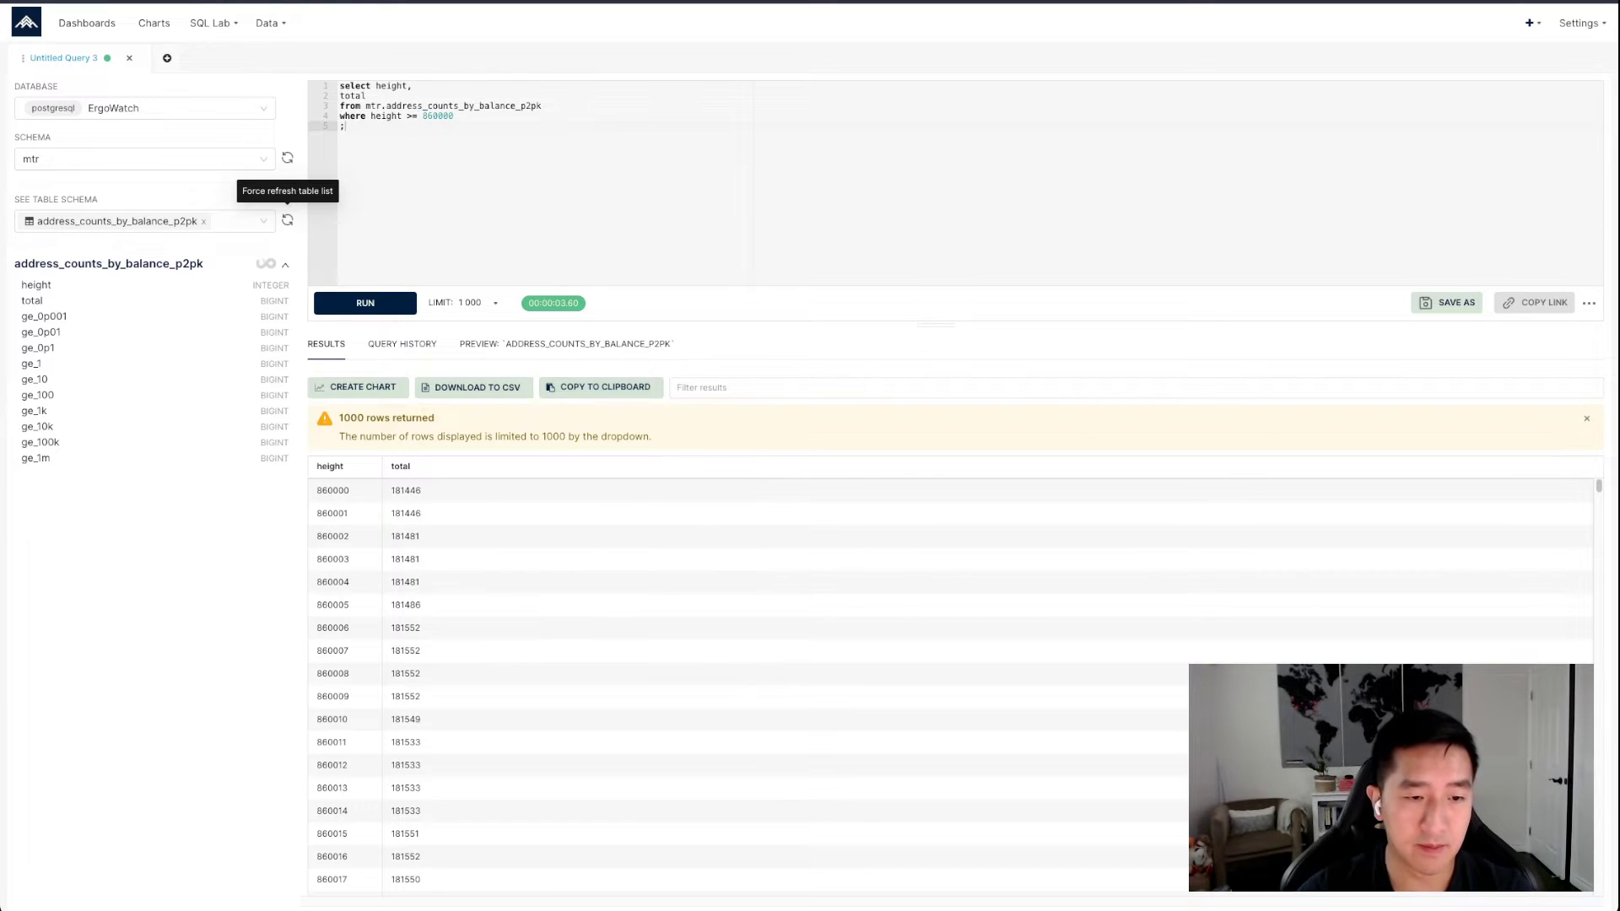
Examine the height and total values in the first result row and run the height query again
double_click(332, 491)
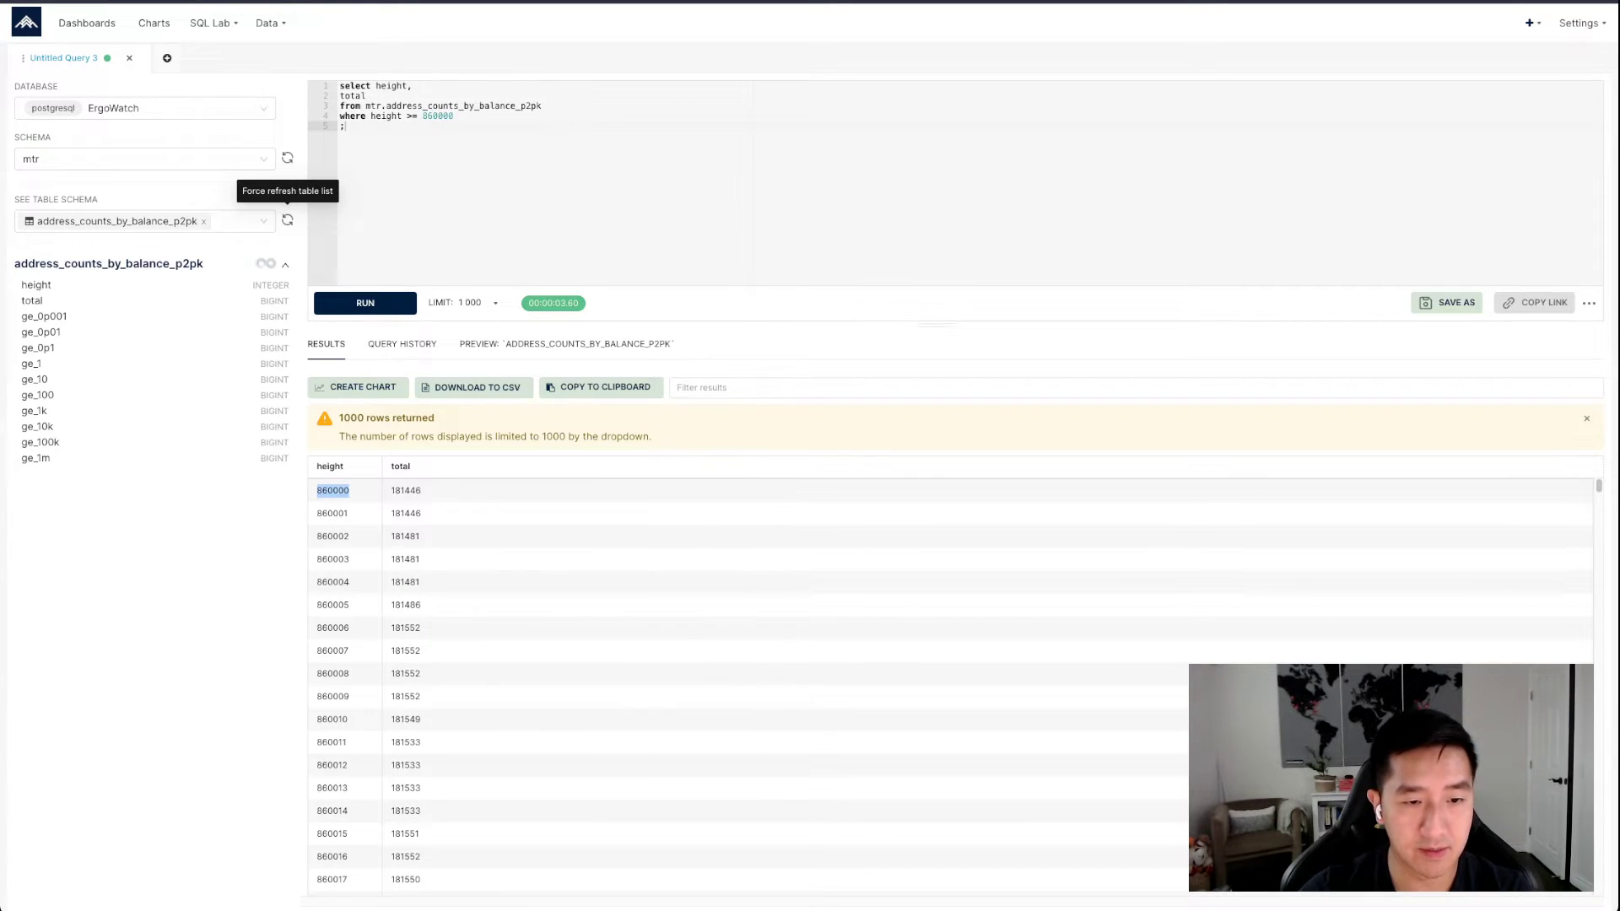
double_click(406, 491)
click(405, 491)
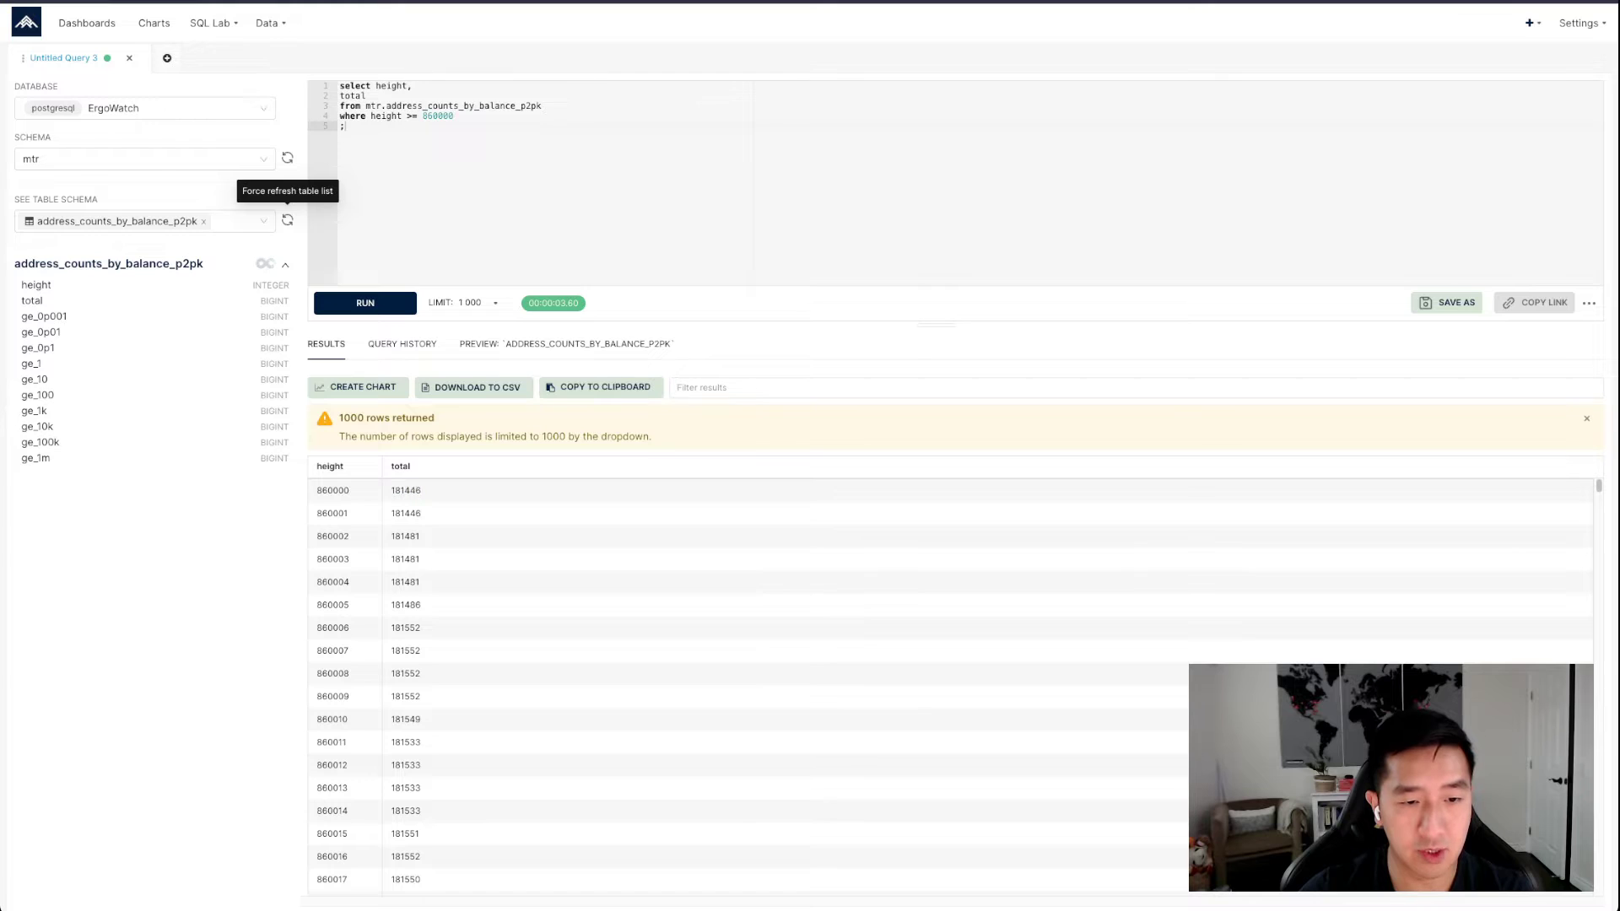
double_click(405, 491)
double_click(405, 491)
double_click(405, 491)
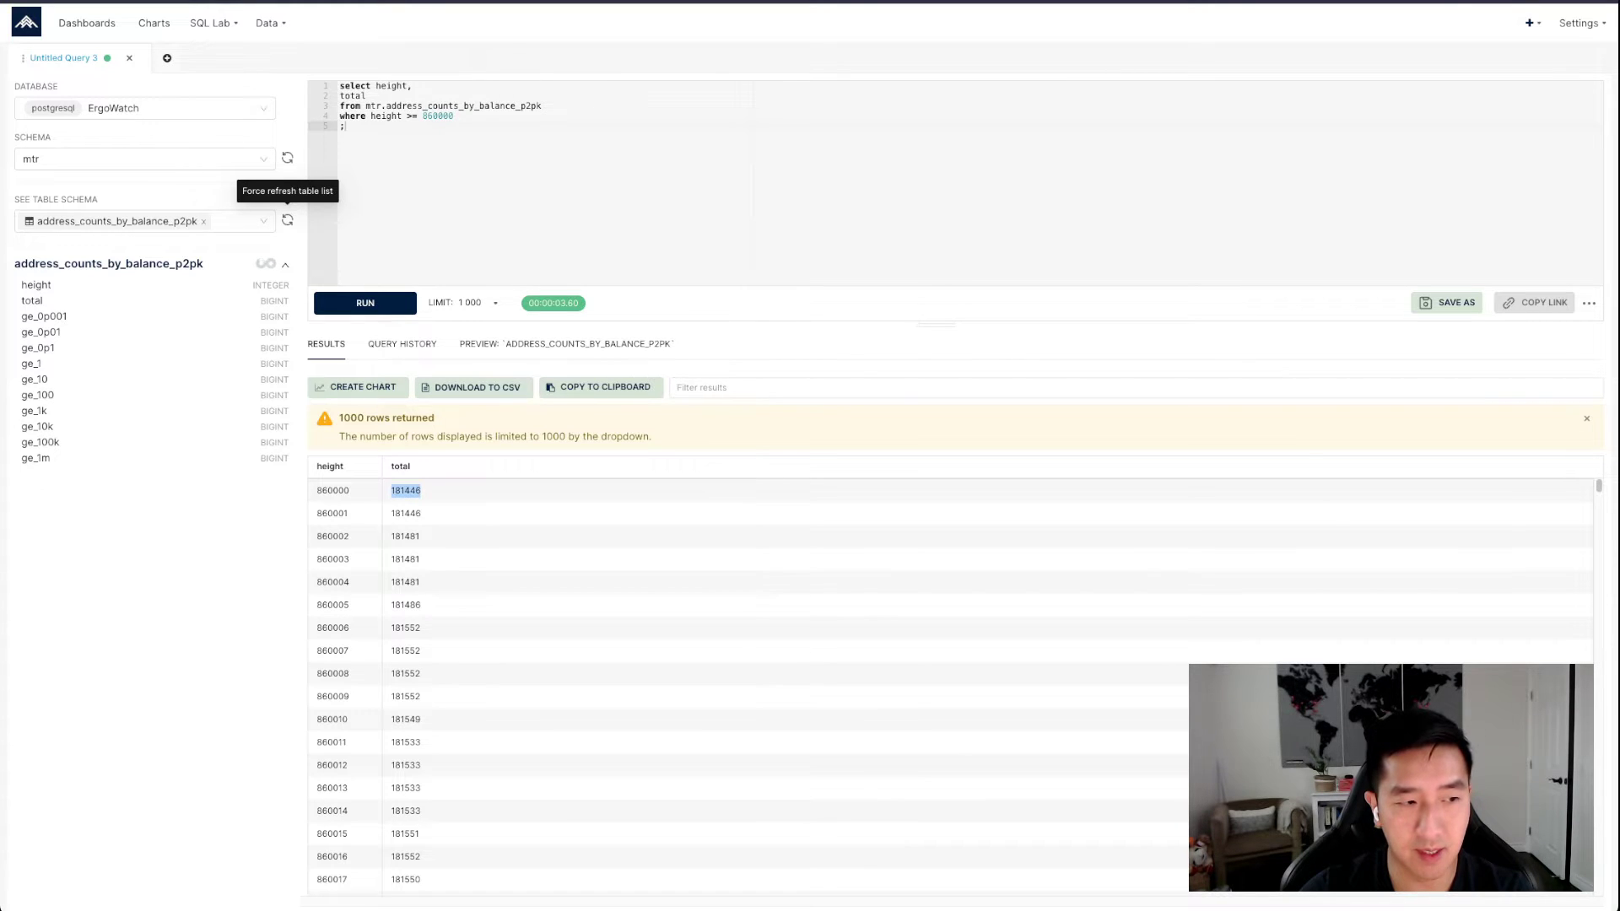
click(405, 491)
double_click(406, 491)
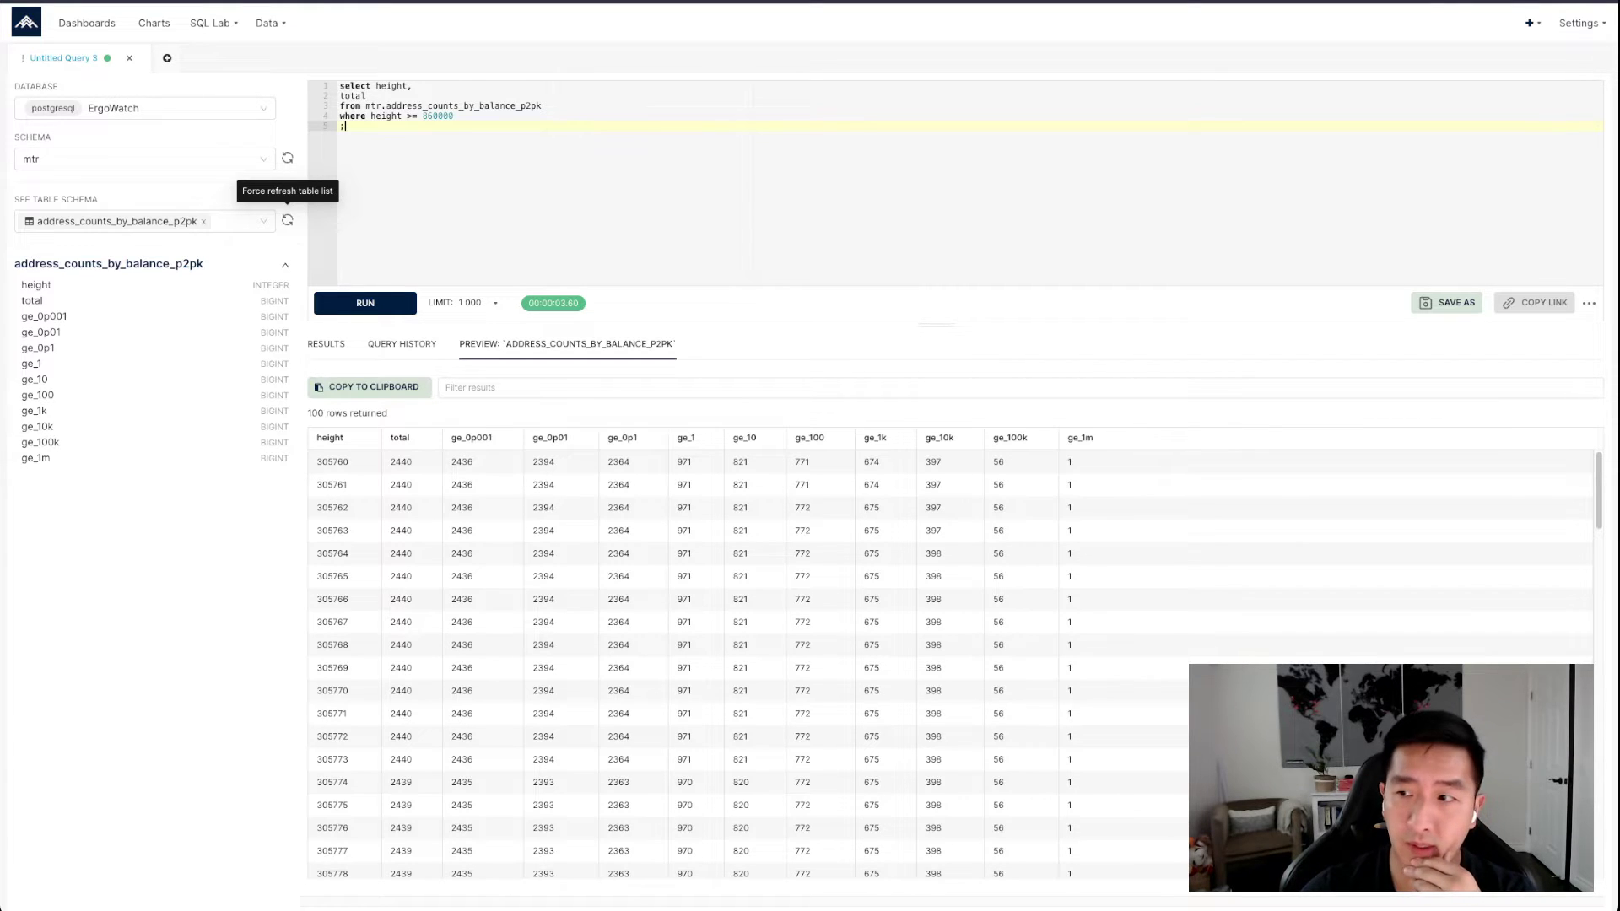
click(364, 303)
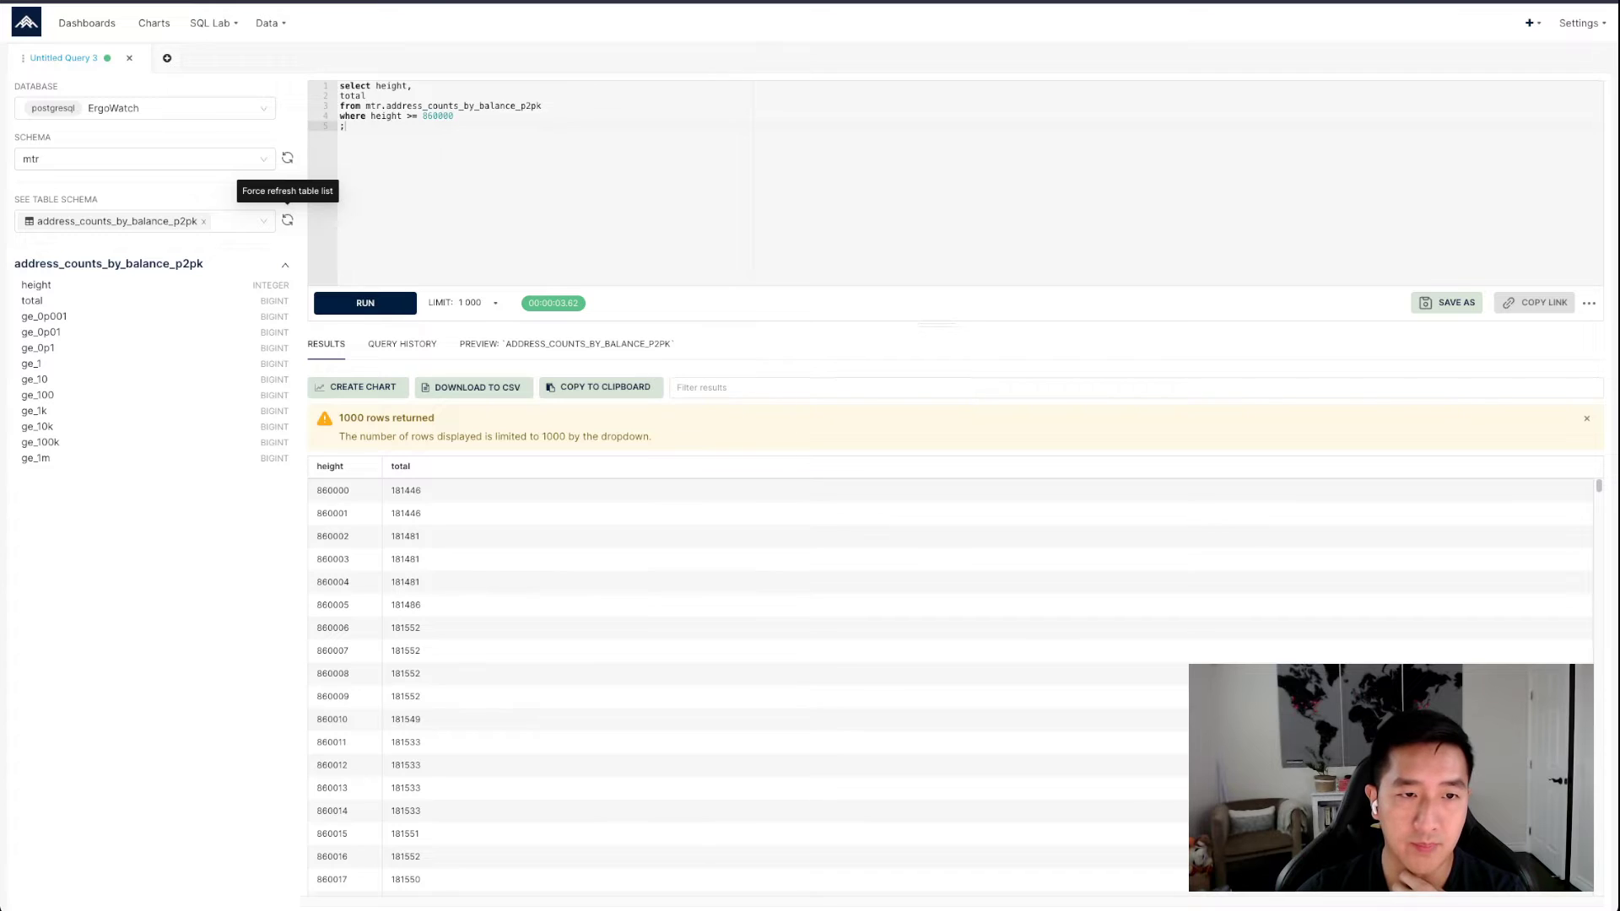
Add the timestamps_hourly table to the displayed table schemas, view its preview, and return to the query results
click(241, 221)
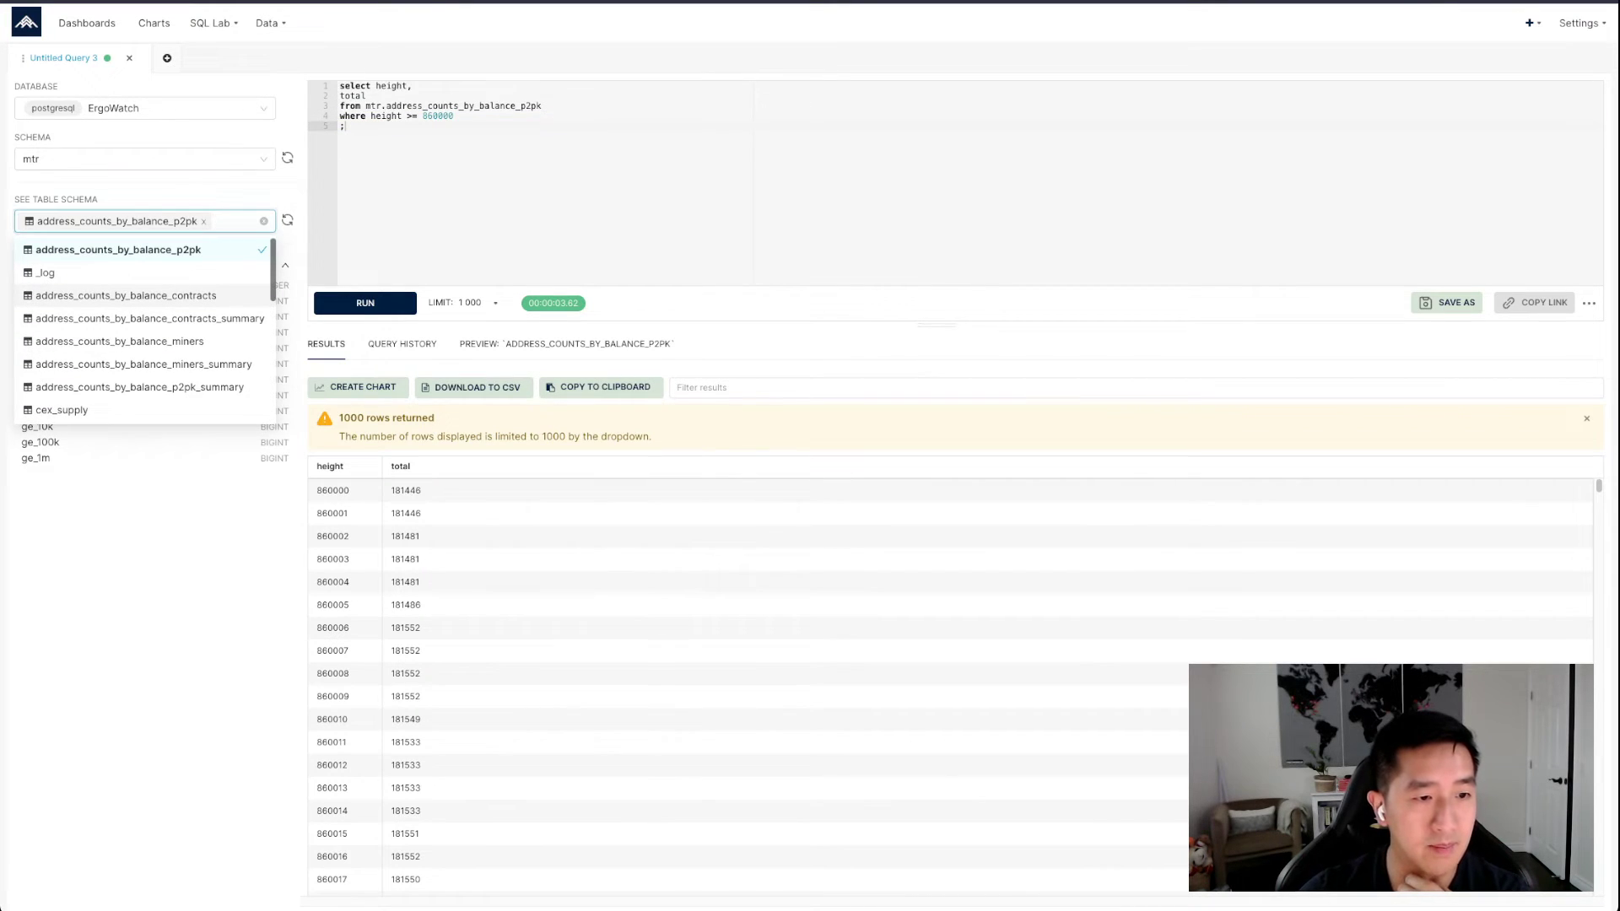
scroll(143, 330, down, 8)
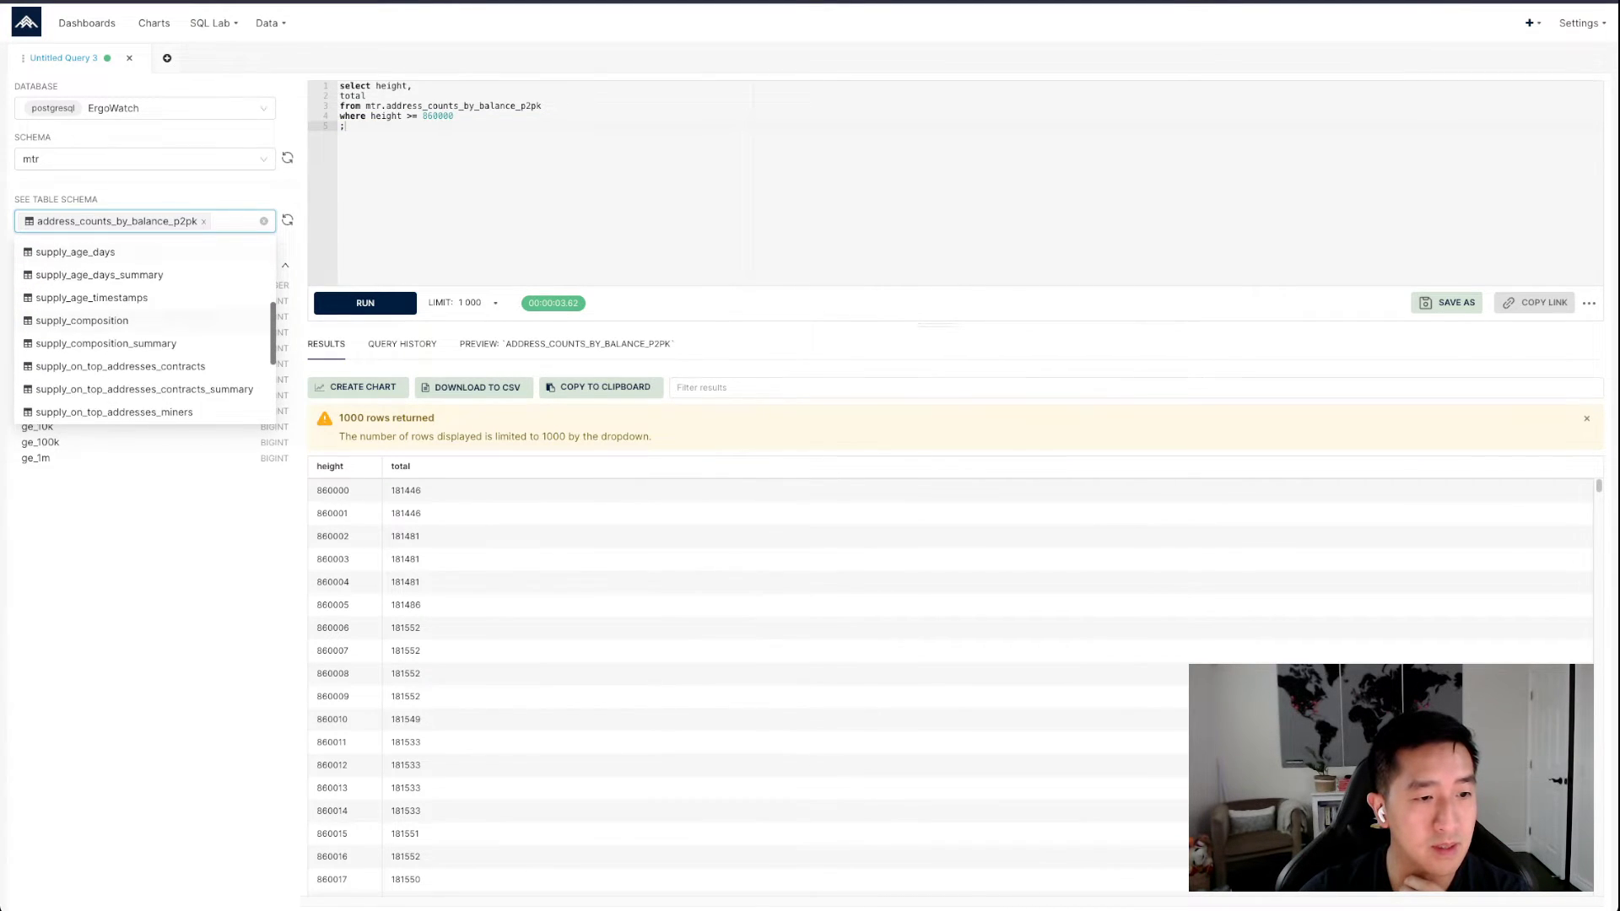
scroll(143, 329, down, 4)
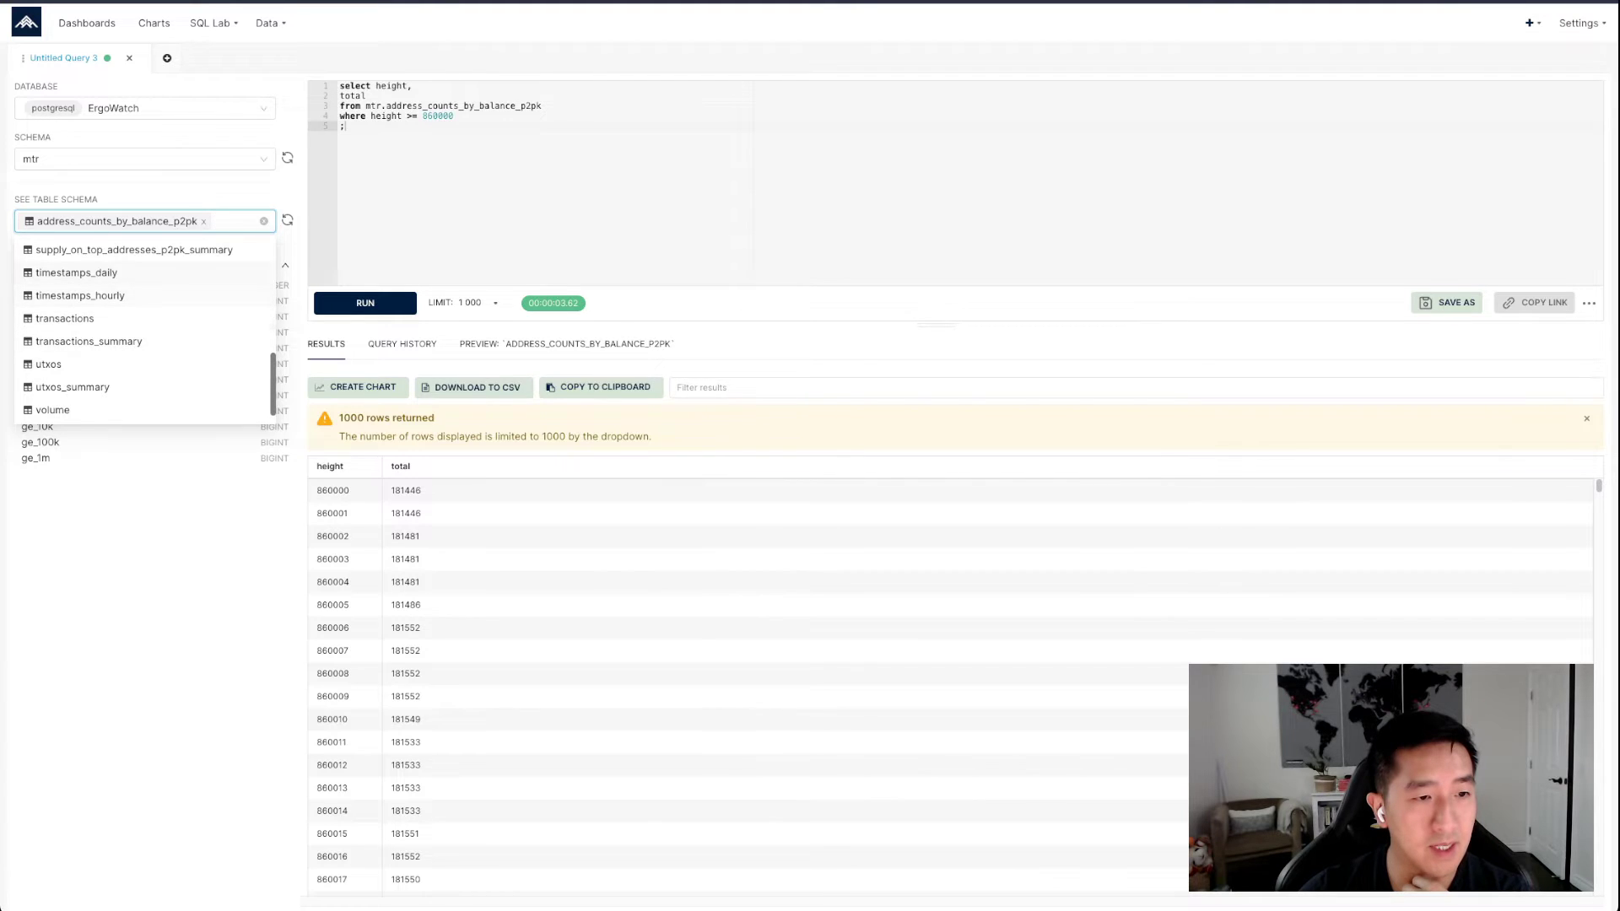
click(80, 296)
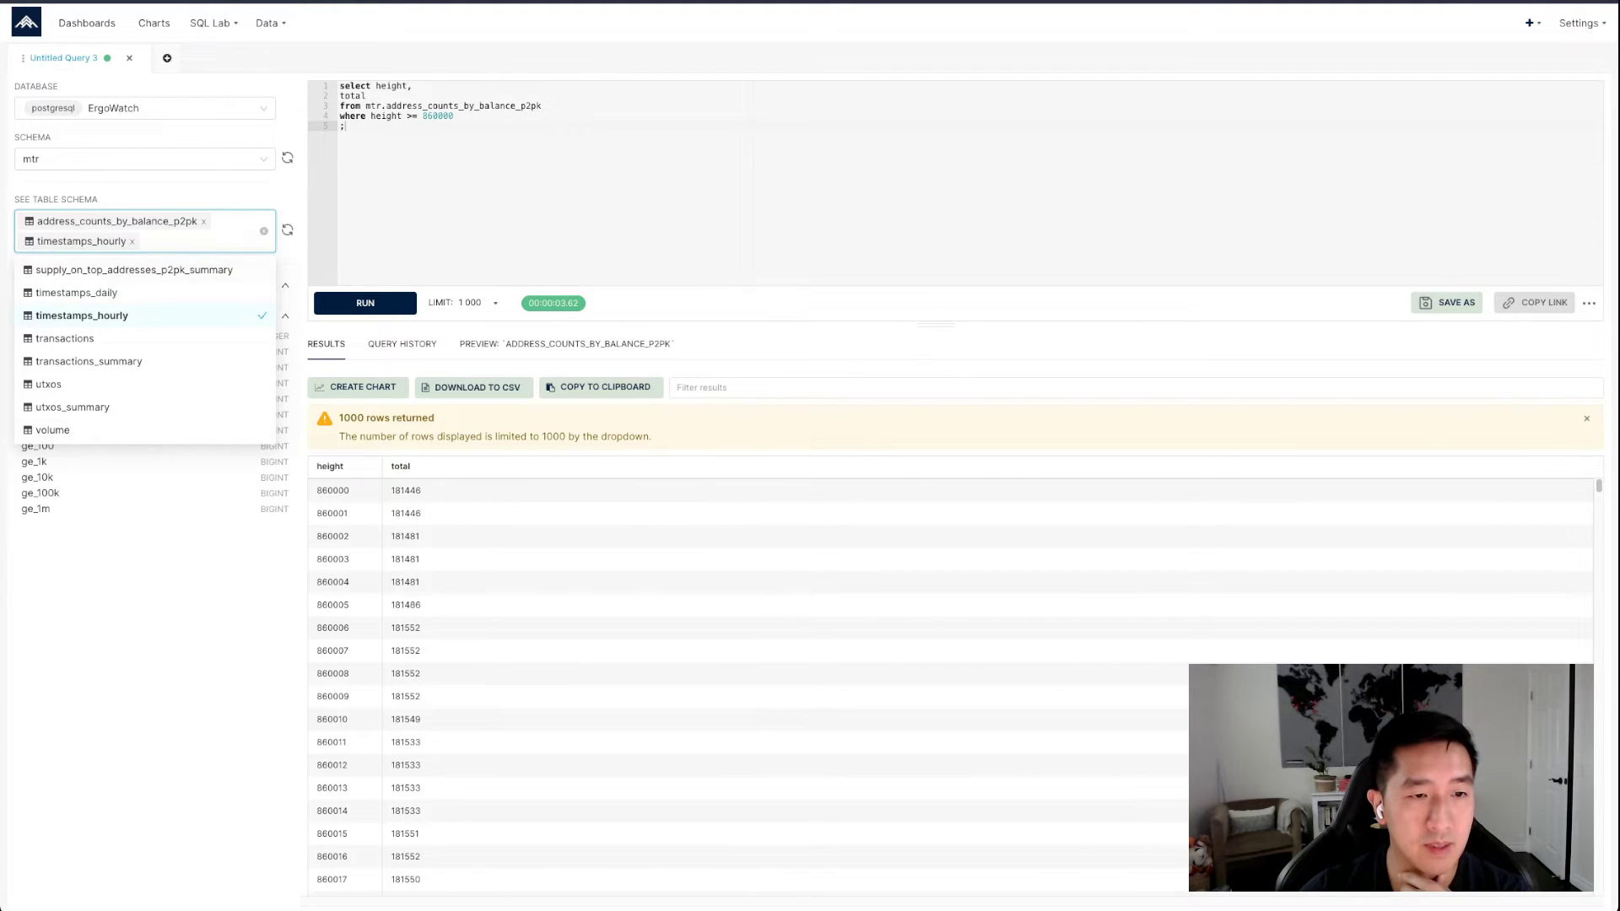
click(507, 194)
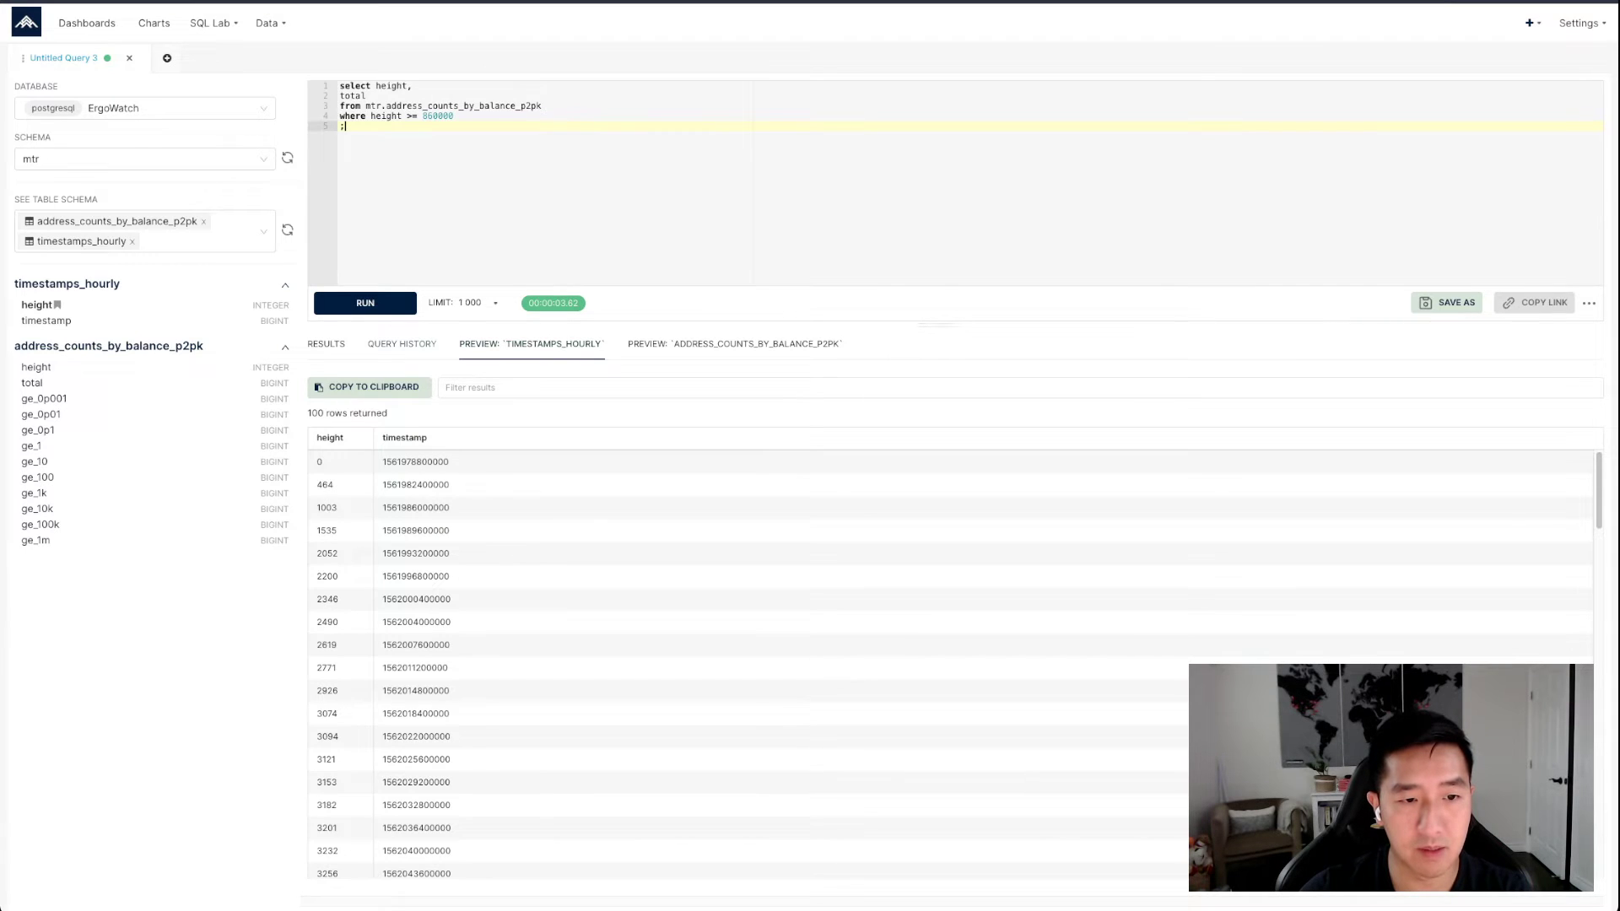
key(ctrl+Return)
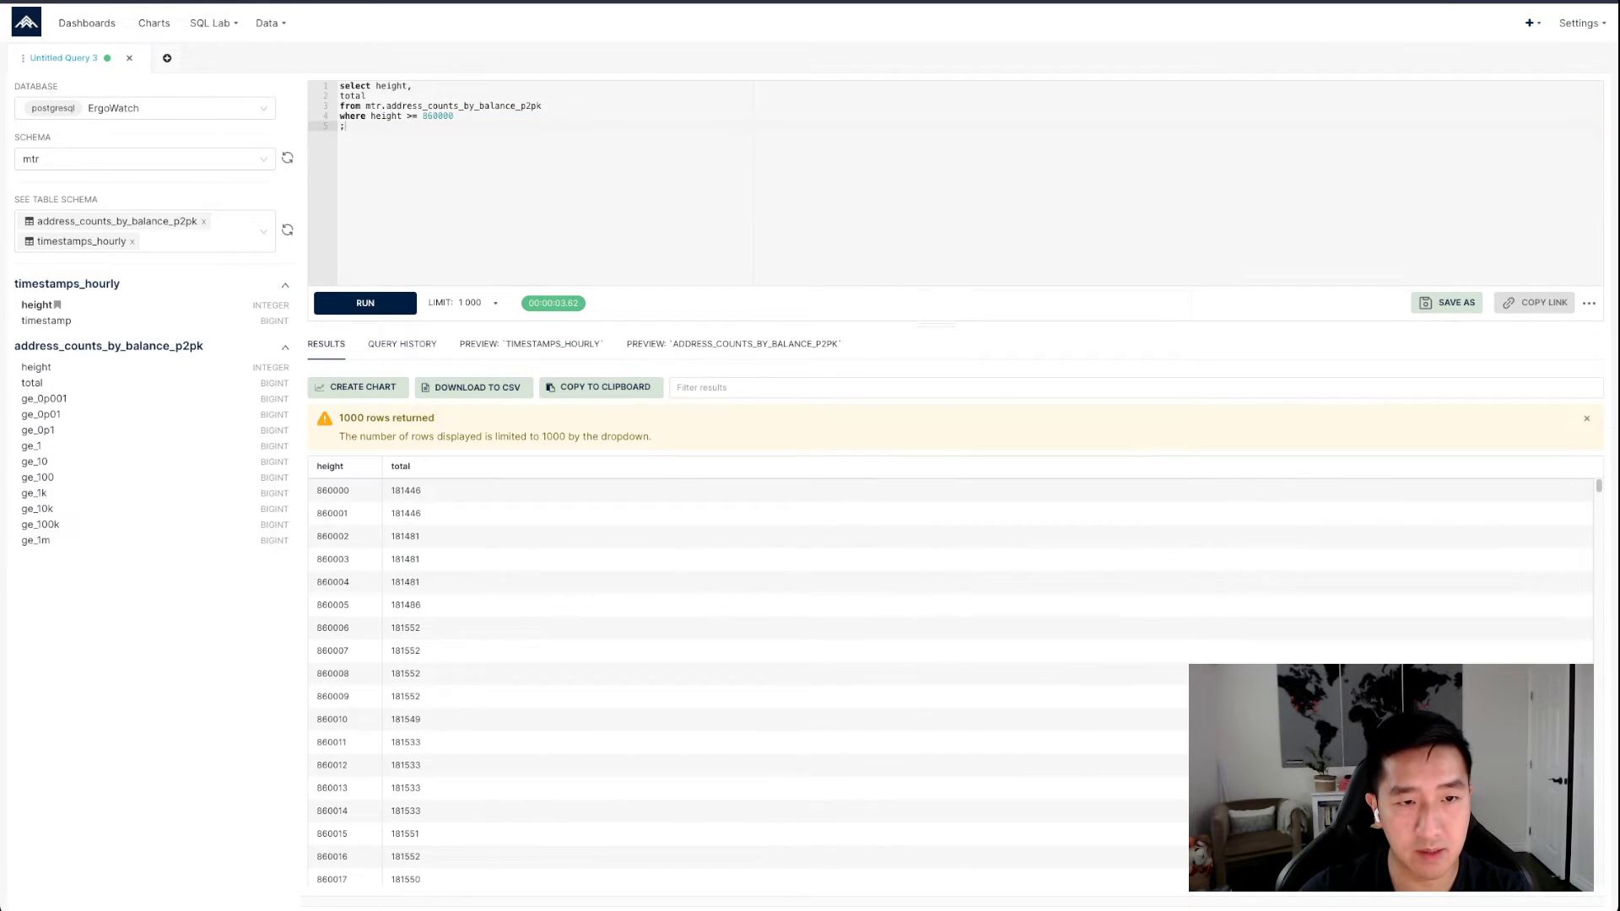
click(417, 86)
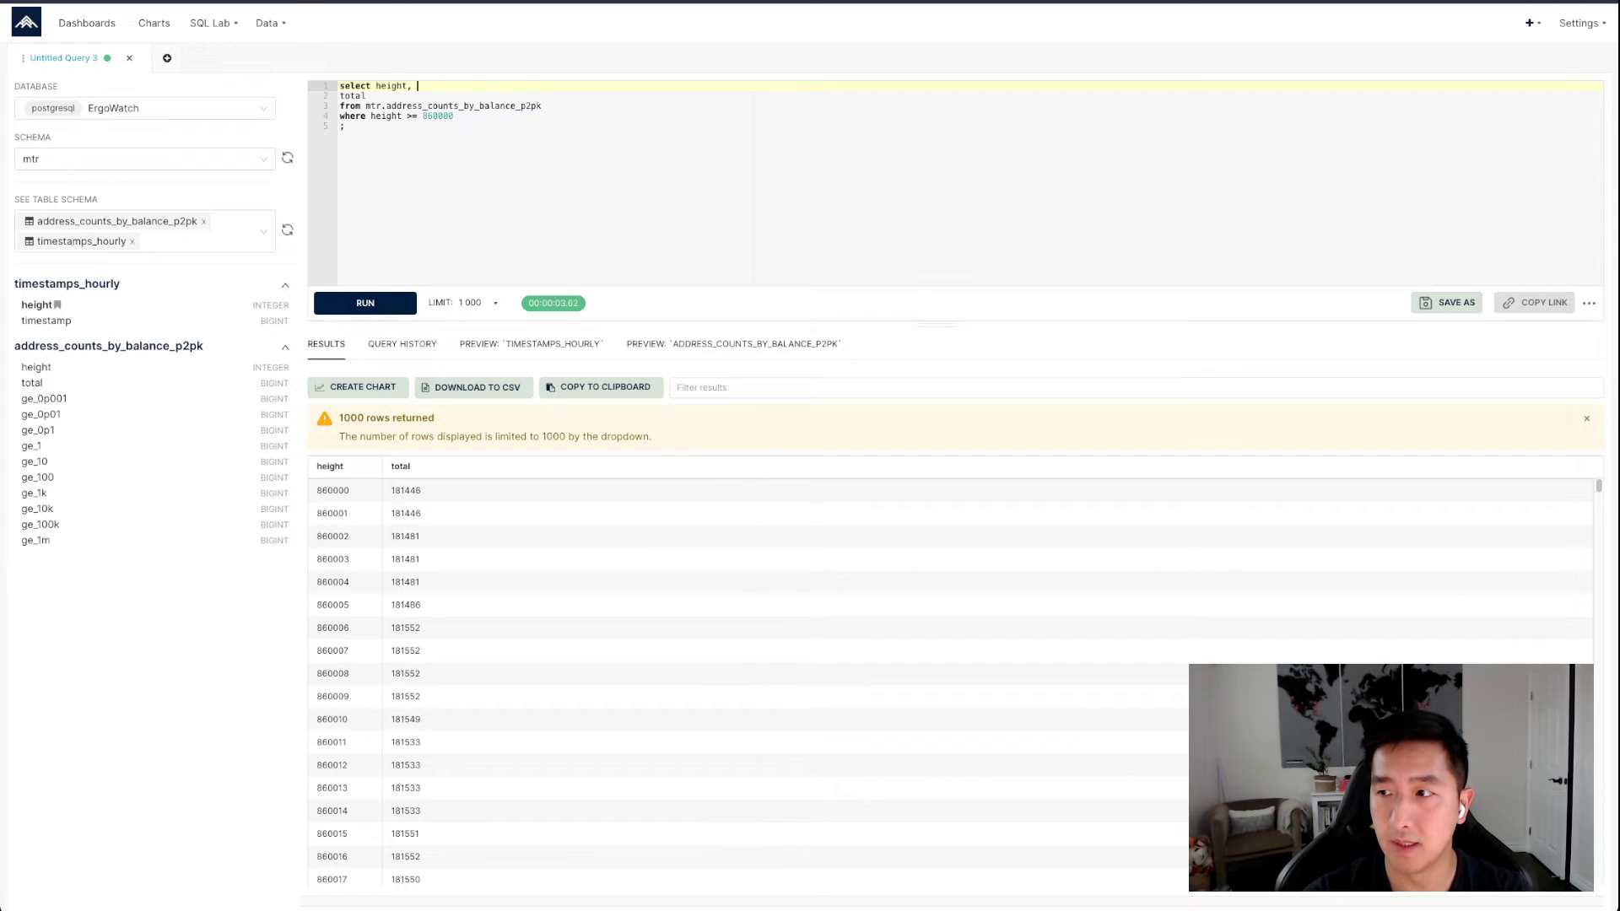
key(BackSpace)
key(BackSpace)
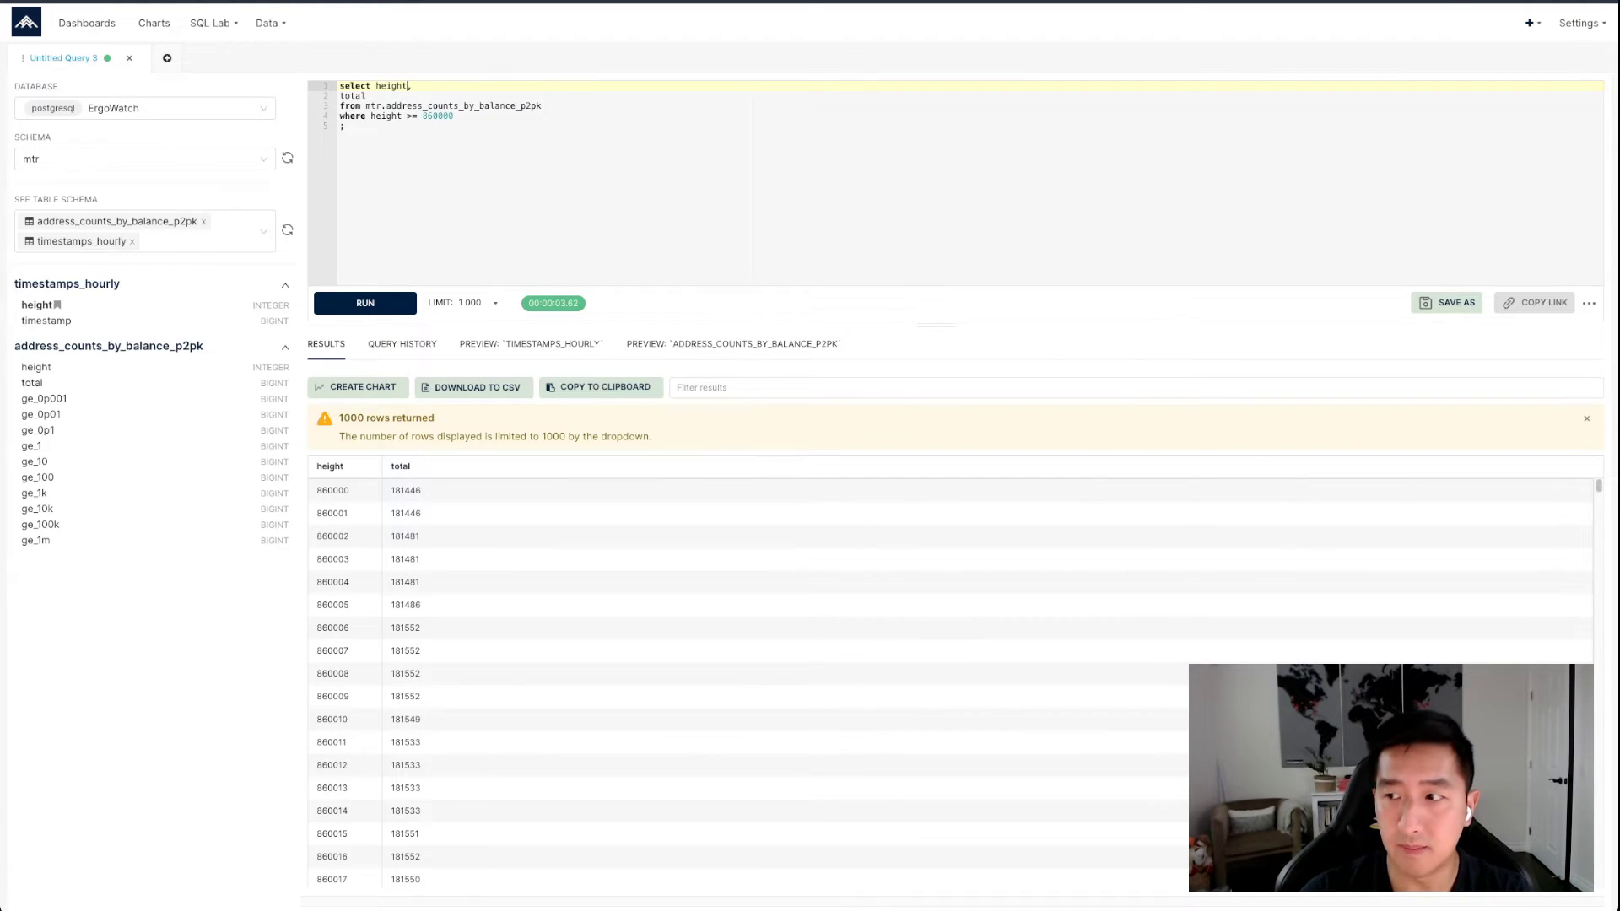
text(,)
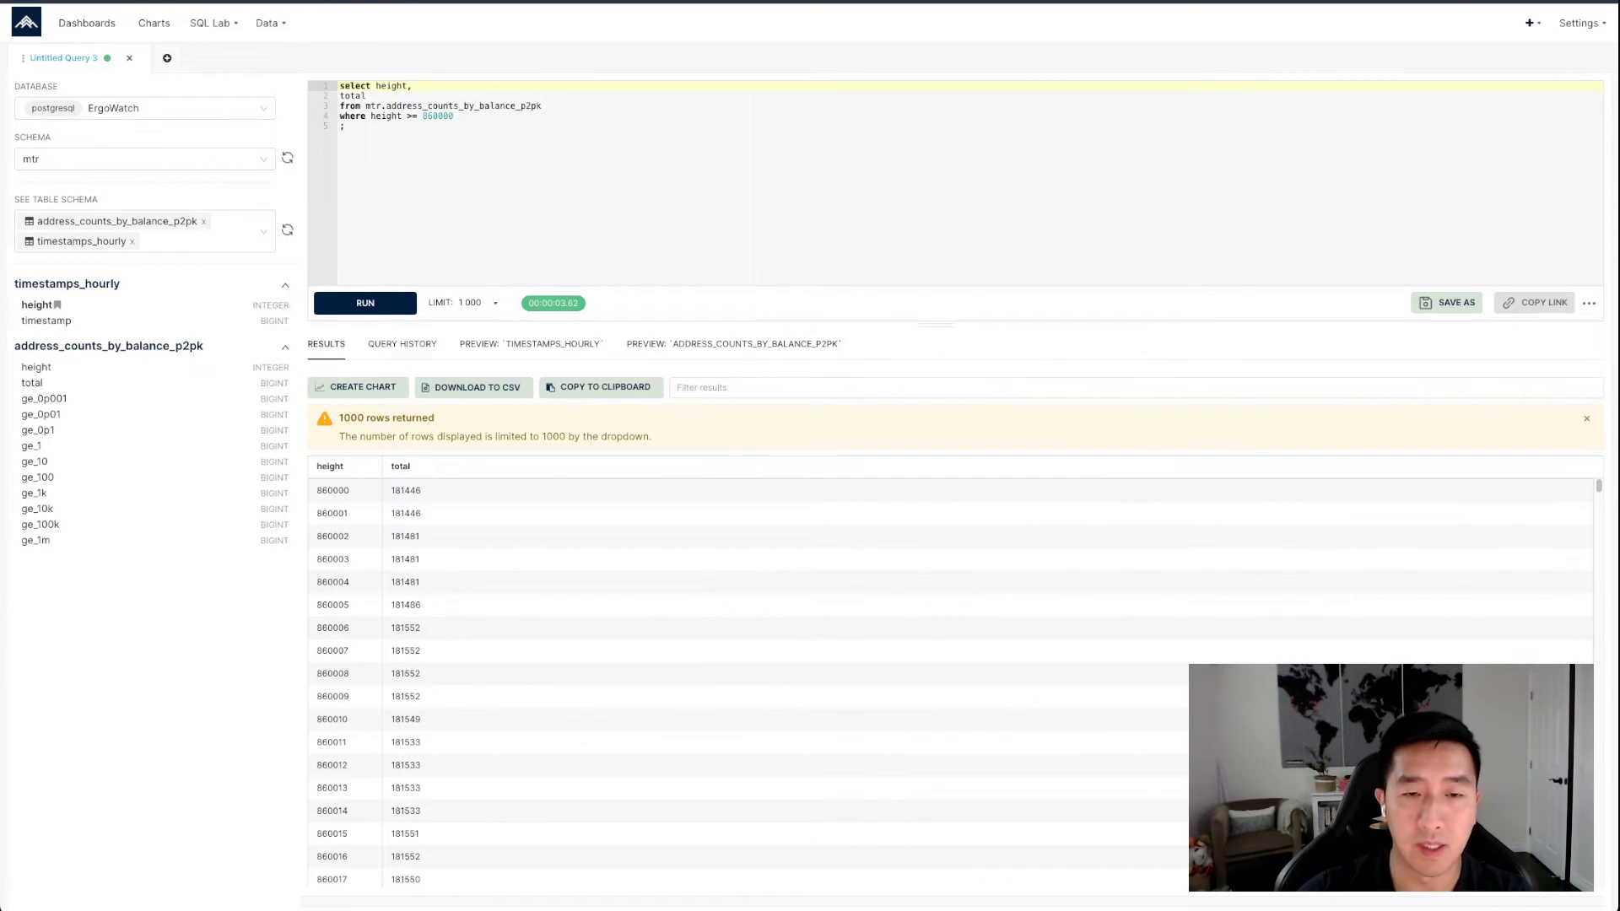
Replace the whole query with the prepared one that joins mtr.timestamps_hourly on height and selects timestamp, height and total, and run it
key(super+Tab)
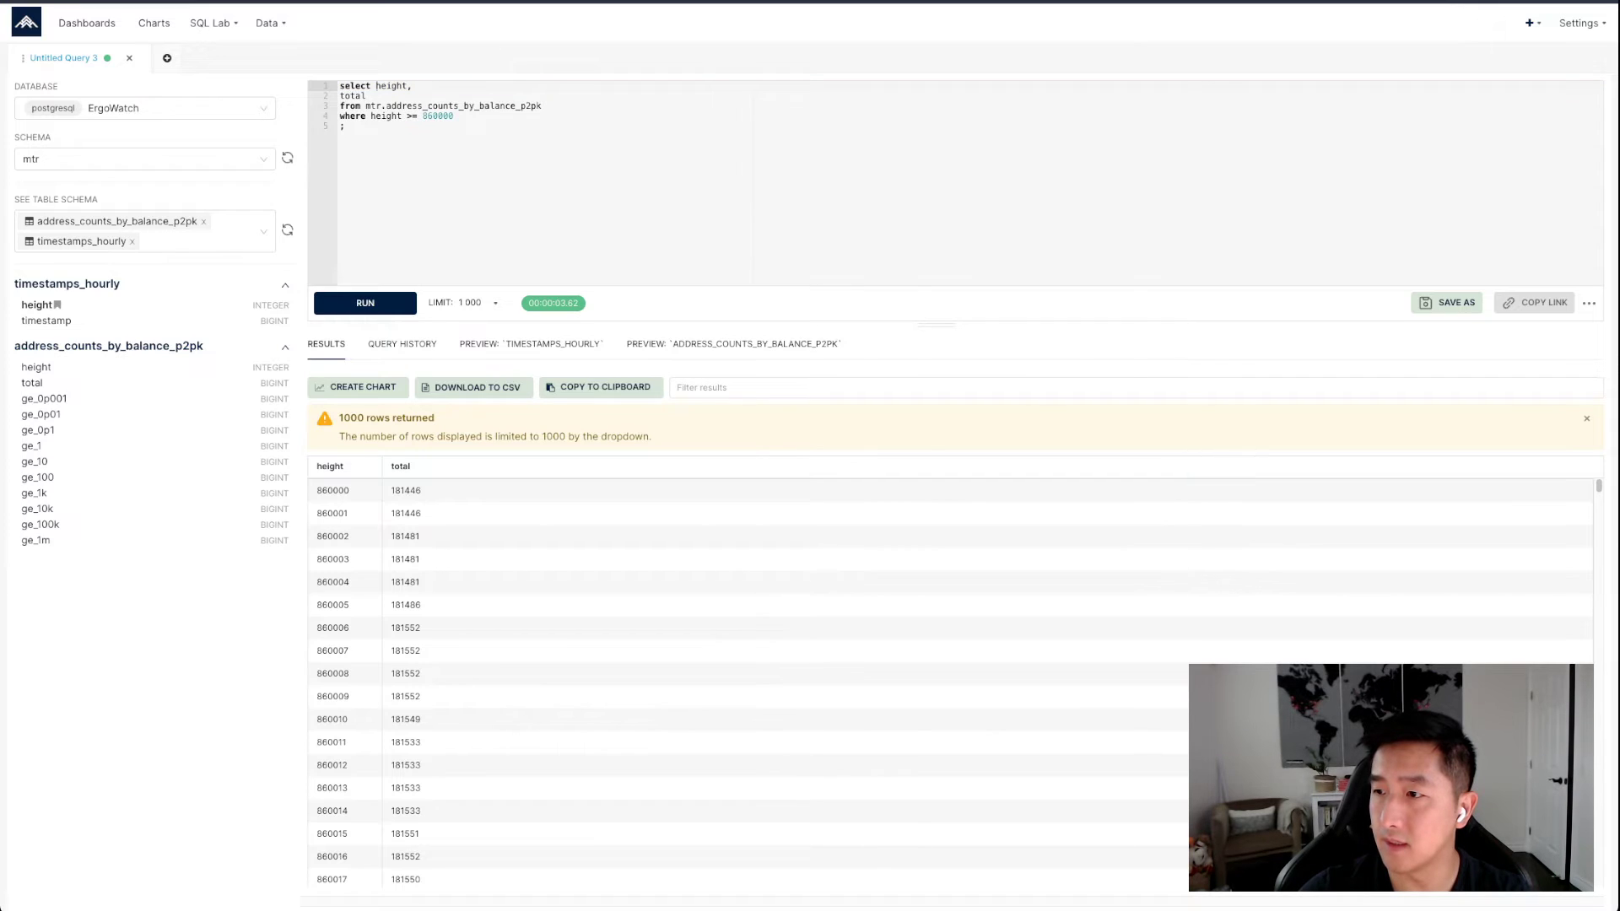
key(super+Tab)
key(ctrl+a)
text(select to_timestamp(th.timestamp / 1000) as timestamp, ac.height, total from mtr.address_counts_by_balance_p2pk ac join   (select height, timestamp from mtr.timestamps_hourly ) th on th.height = ac.height  where ac.height >= 860000 ;)
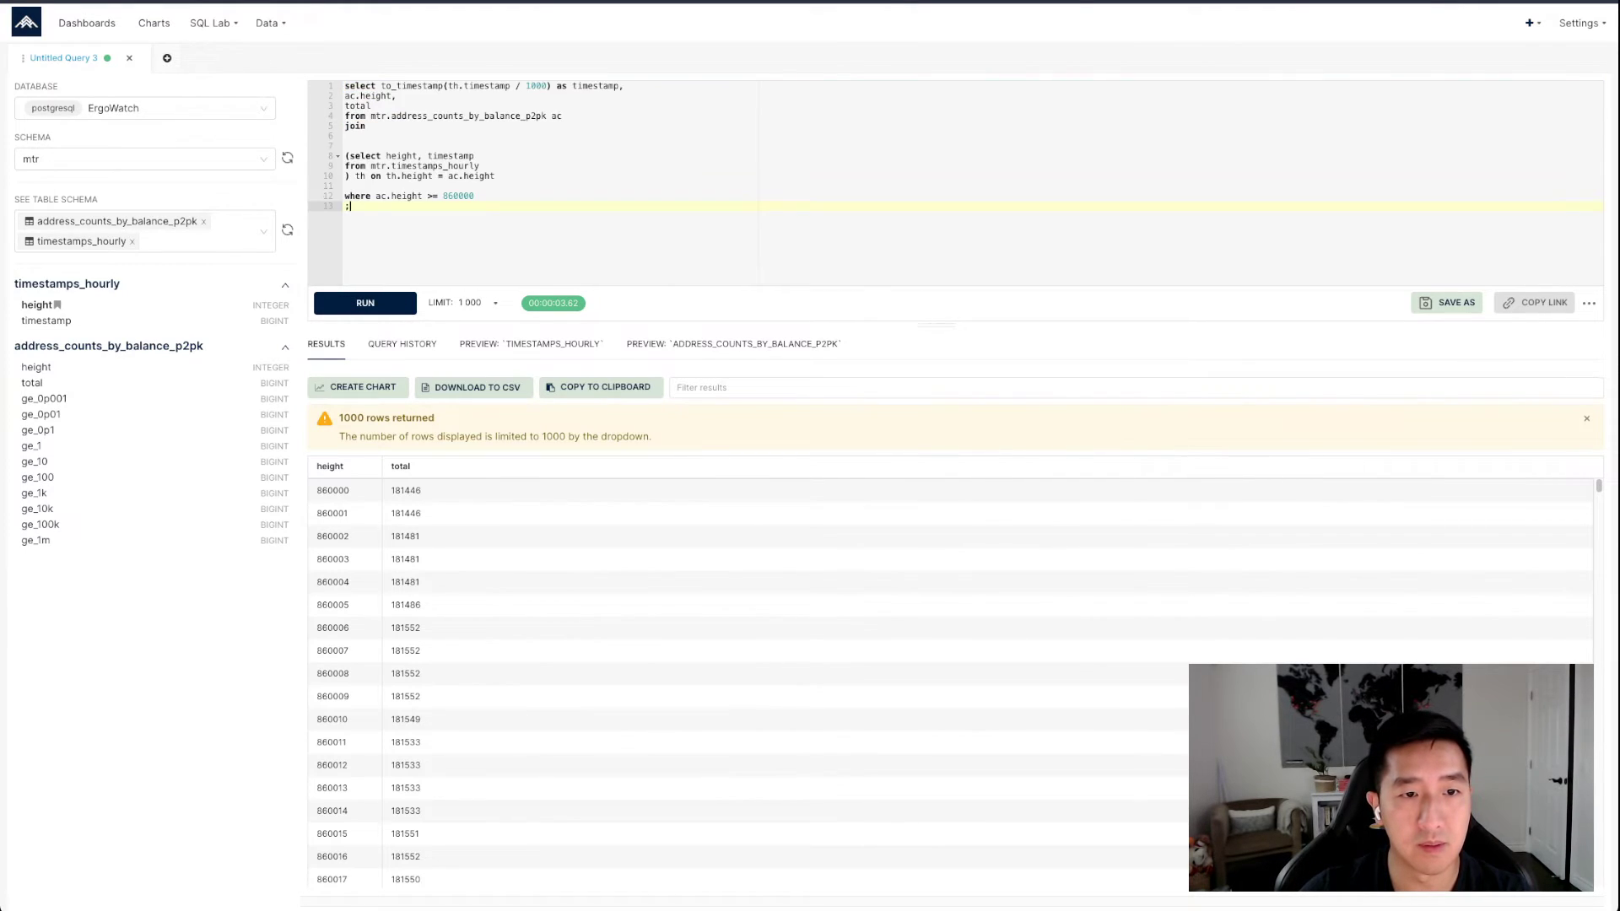
click(485, 166)
click(365, 303)
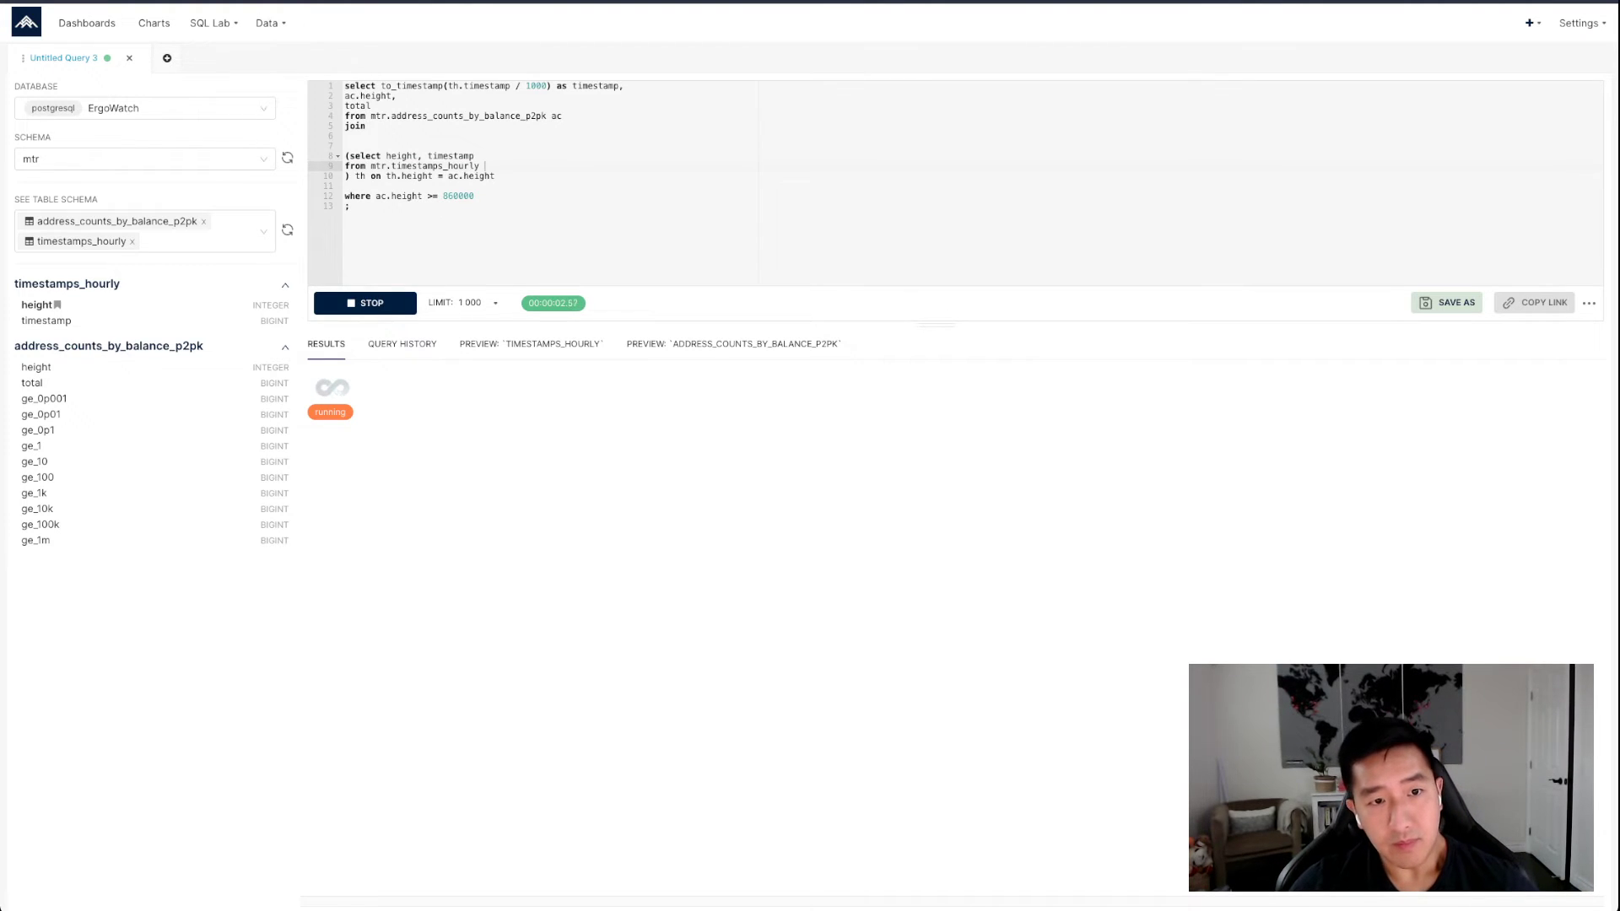
Examine the timestamps_hourly reference in the joined subquery and the height value in the first result row
double_click(435, 166)
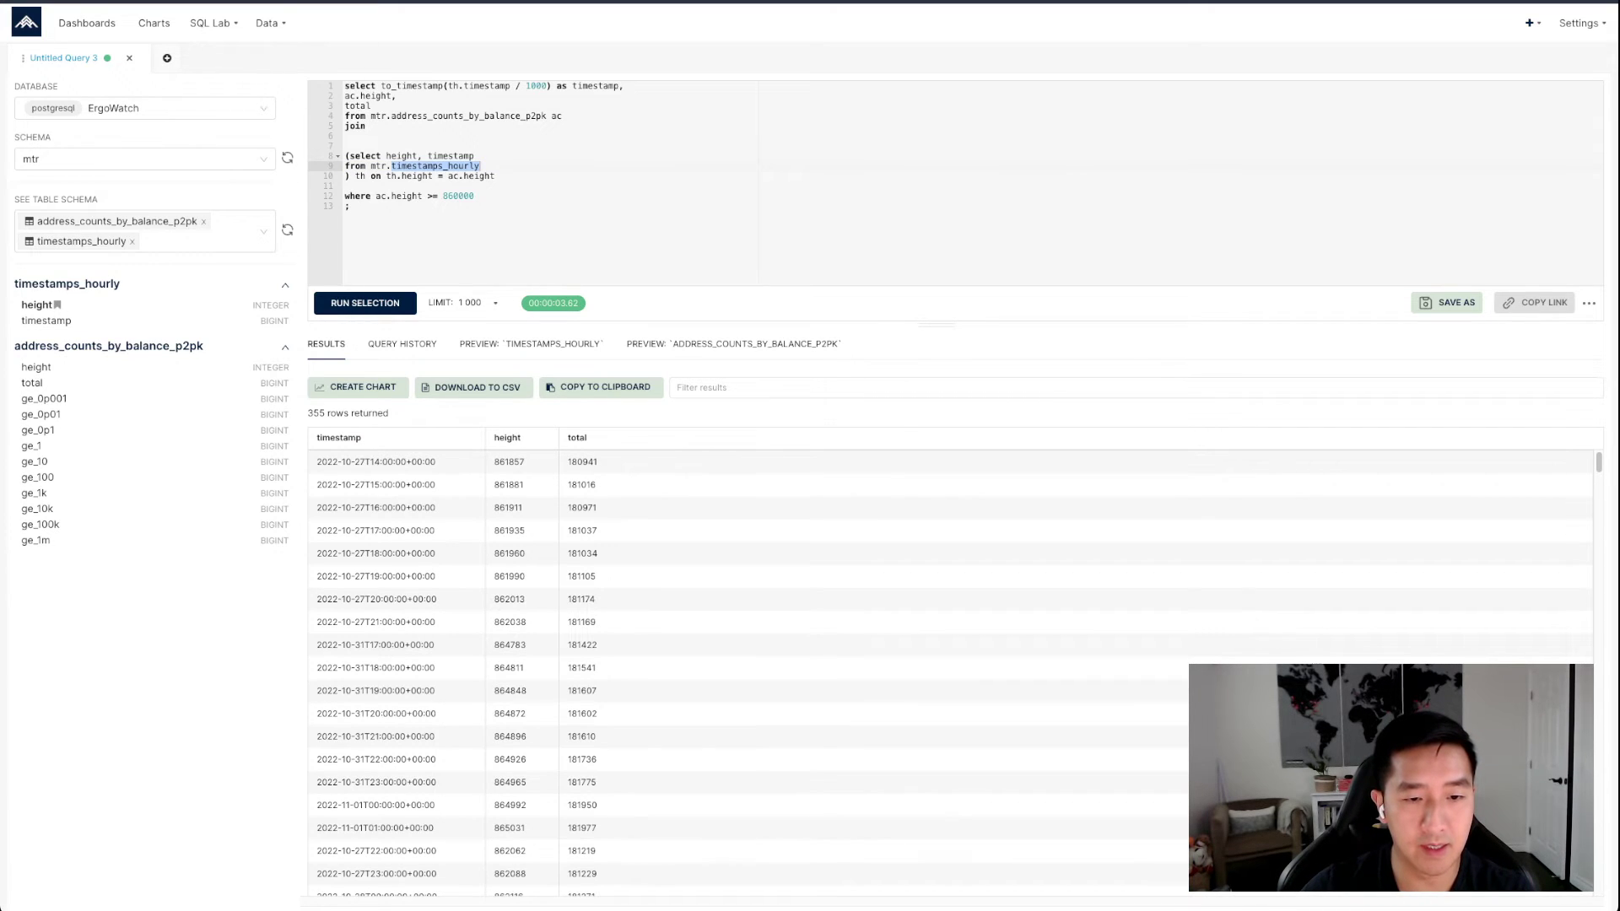
double_click(508, 463)
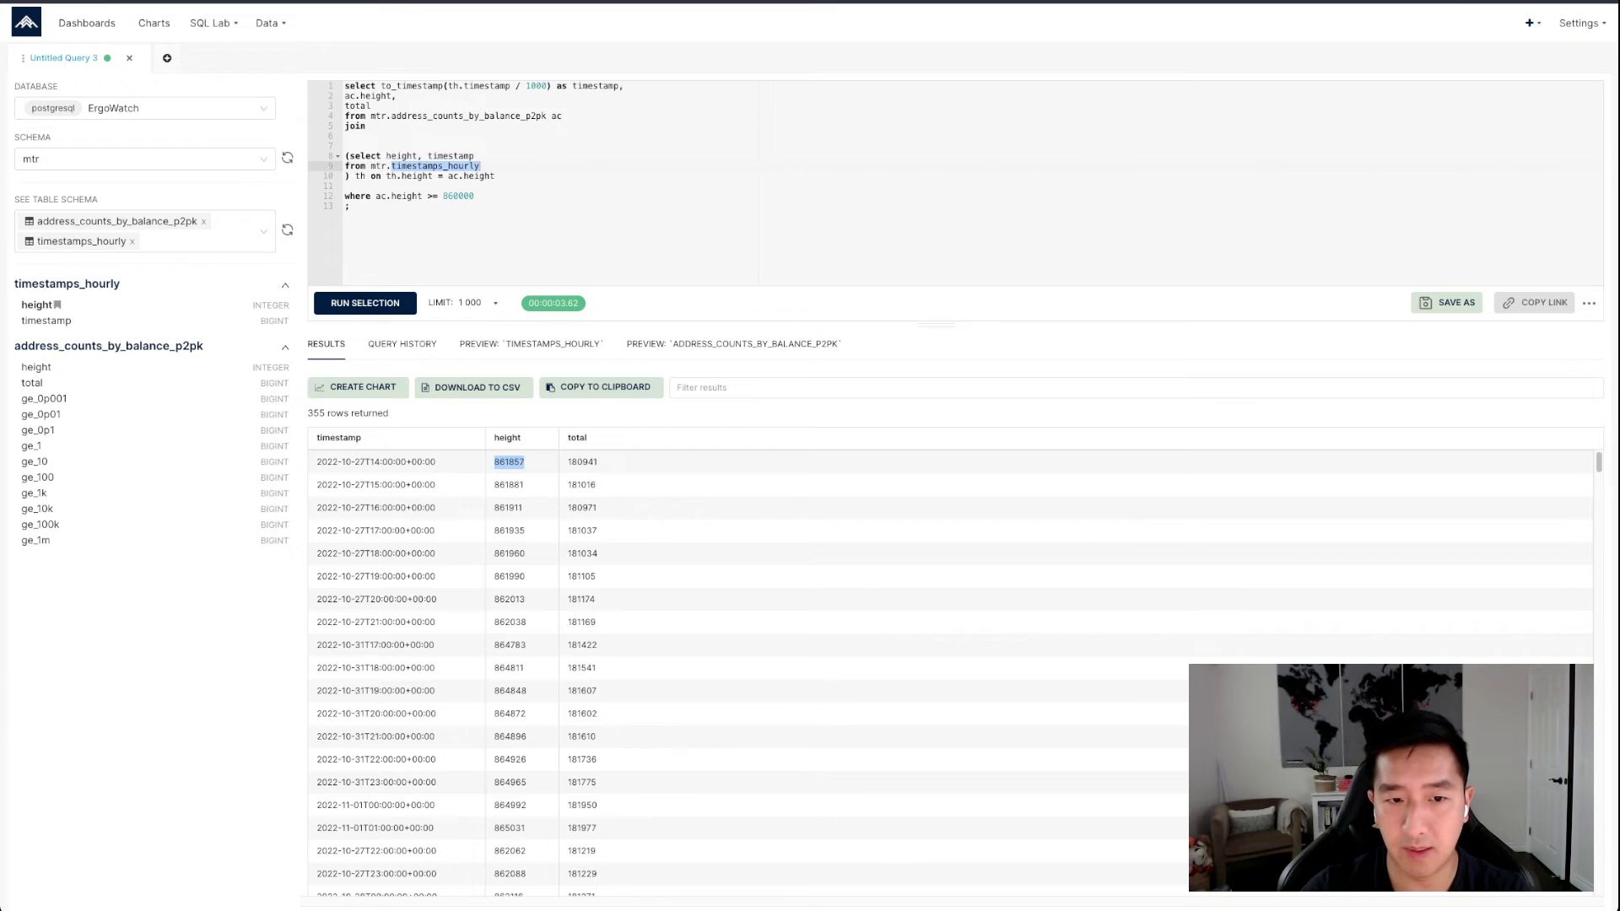
click(351, 207)
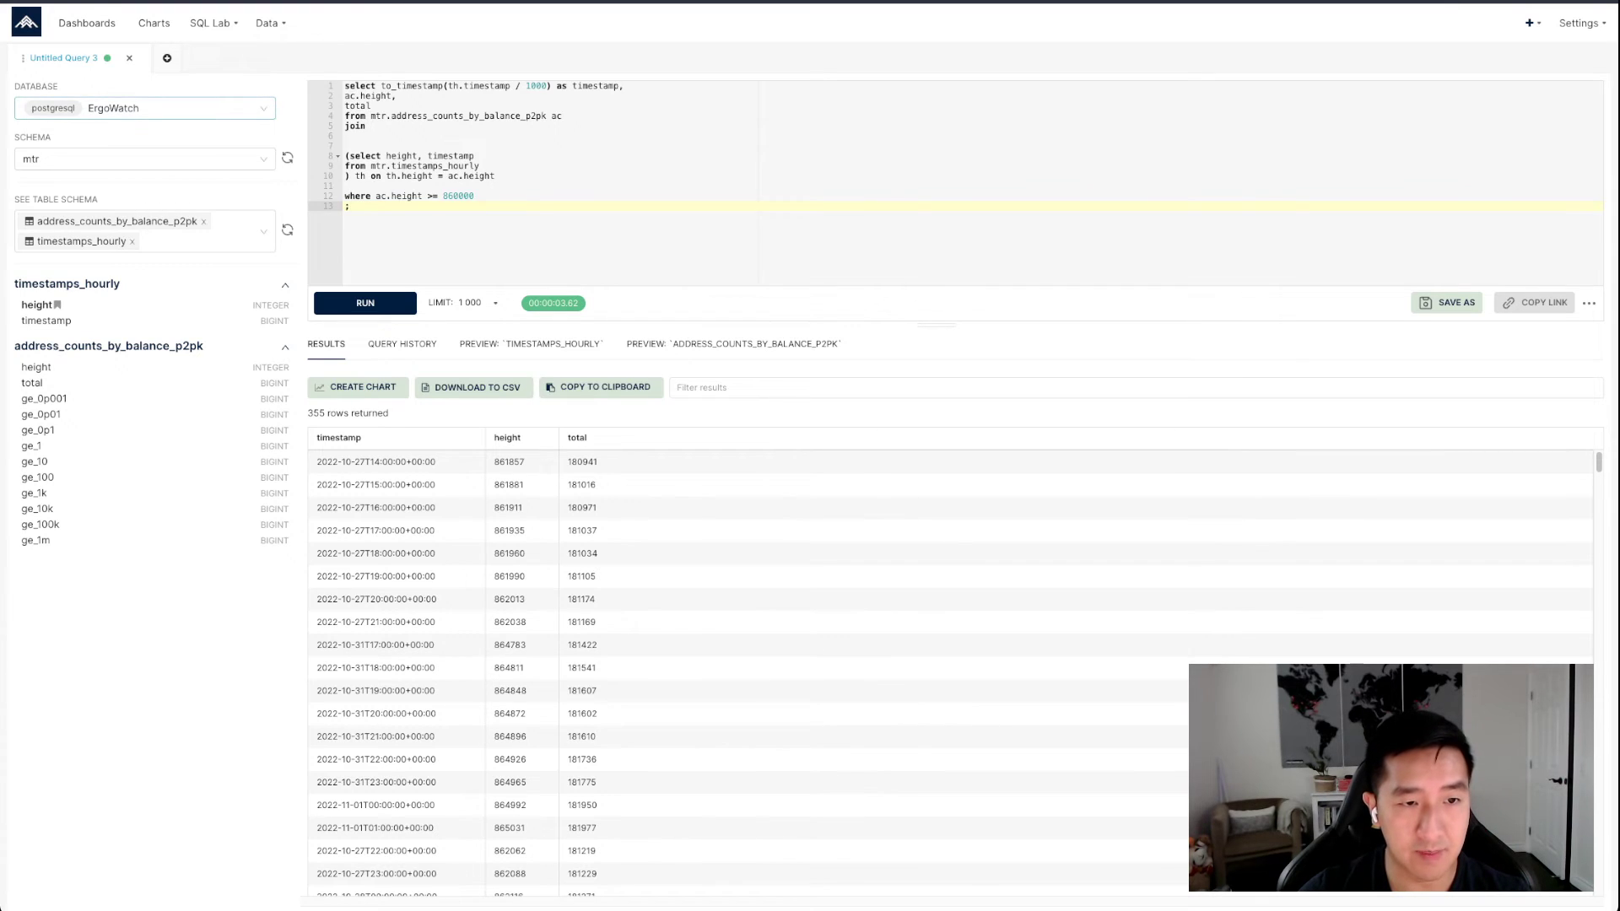
Review the list of available databases, keeping ErgoWatch selected
click(169, 108)
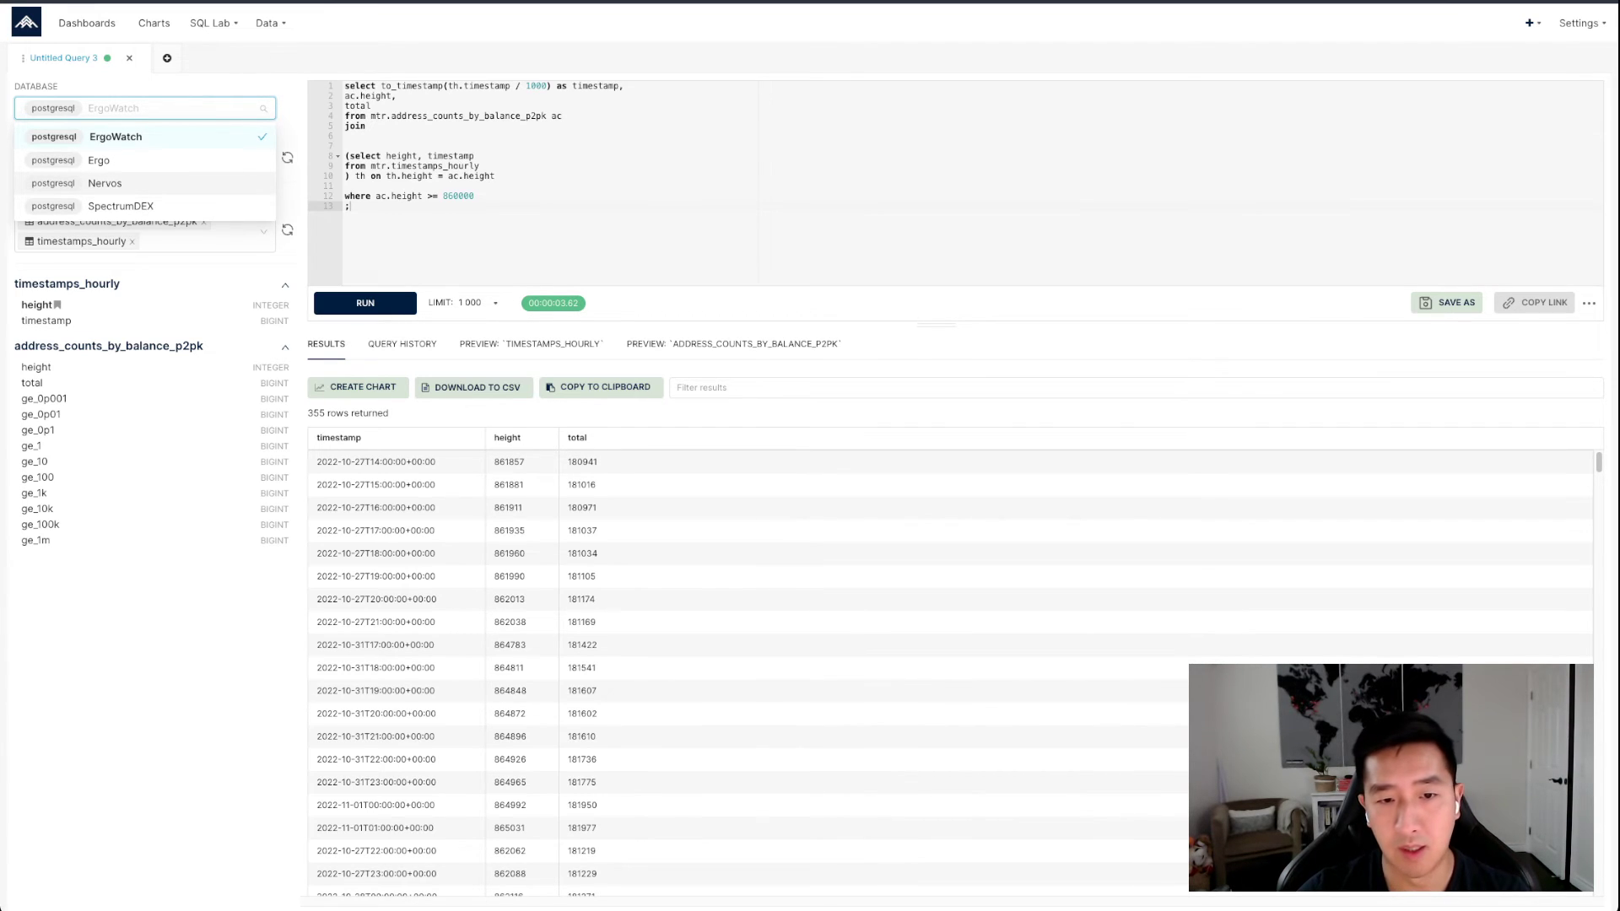
click(473, 228)
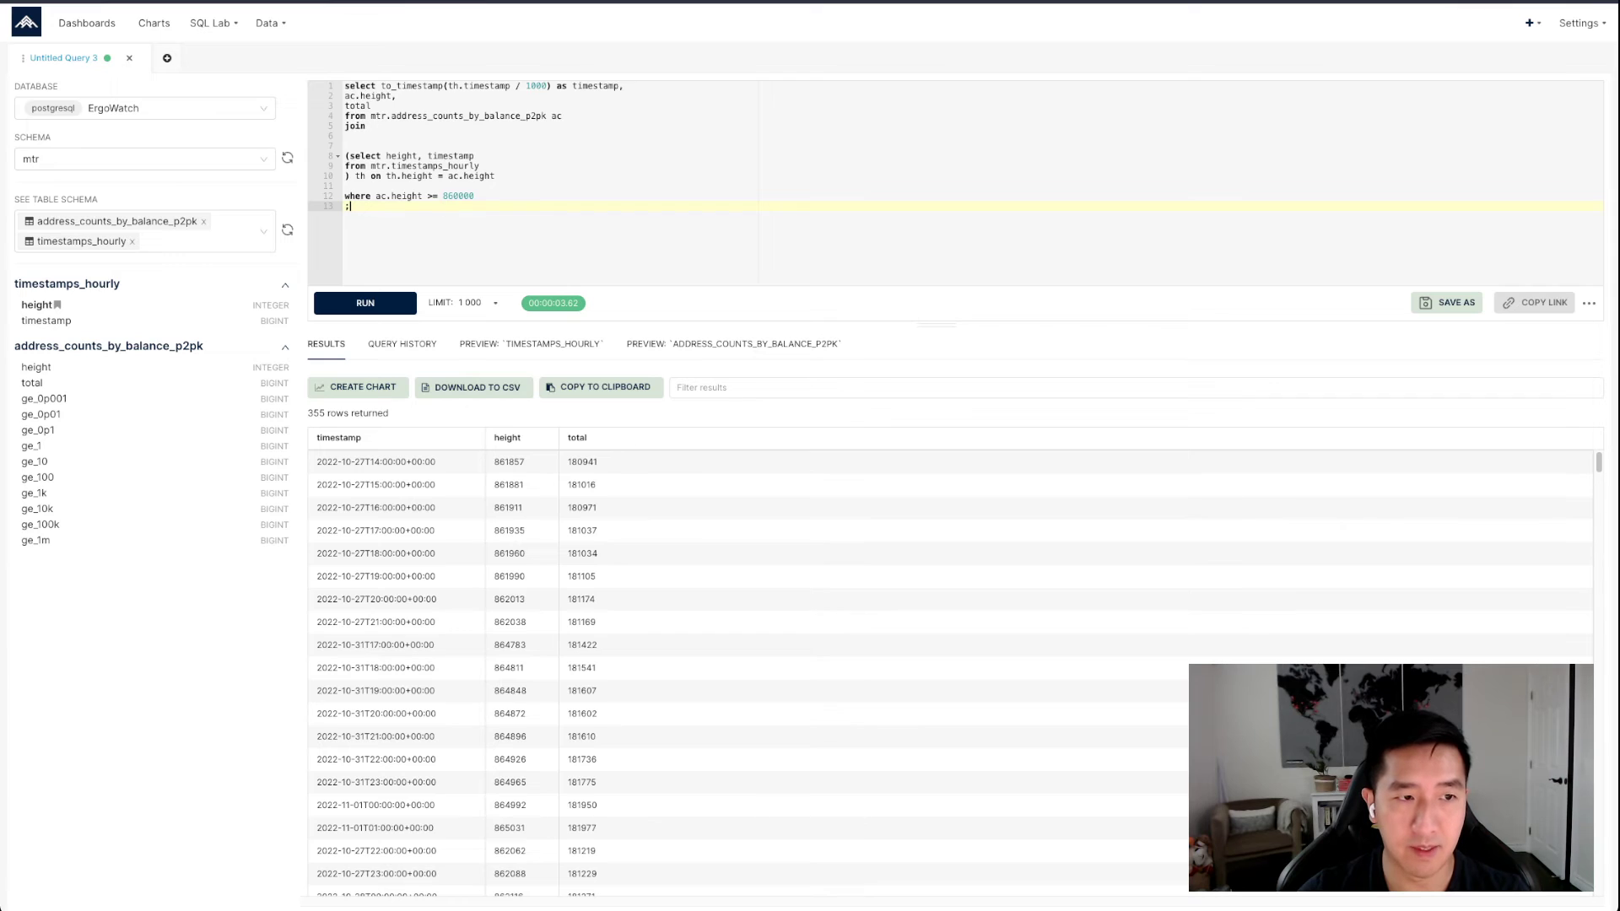
click(145, 108)
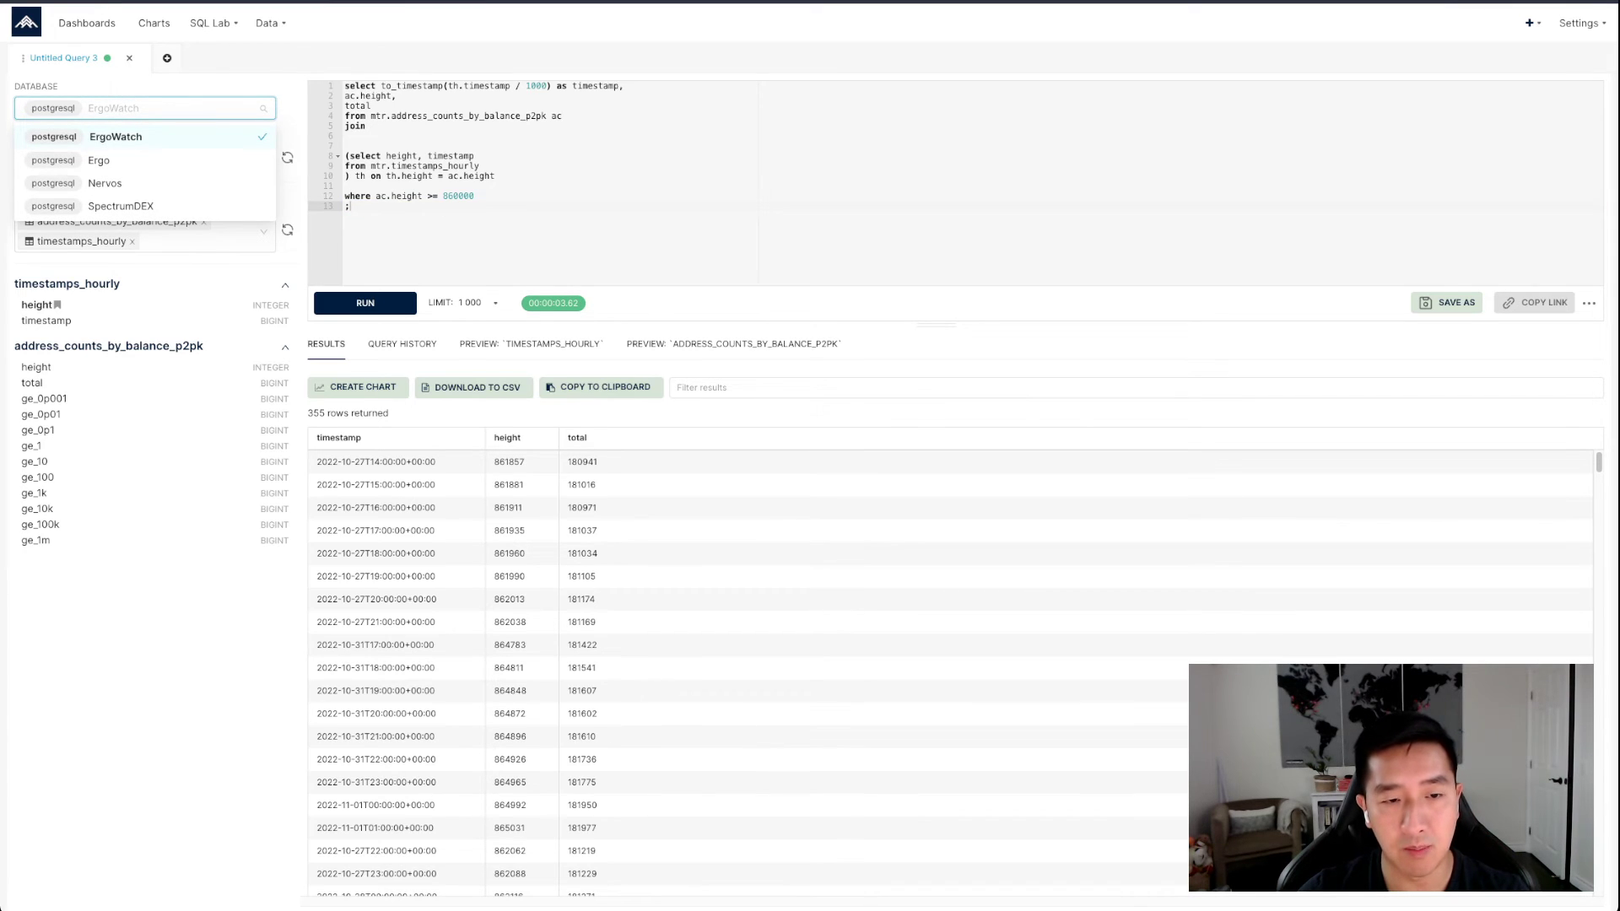
click(472, 228)
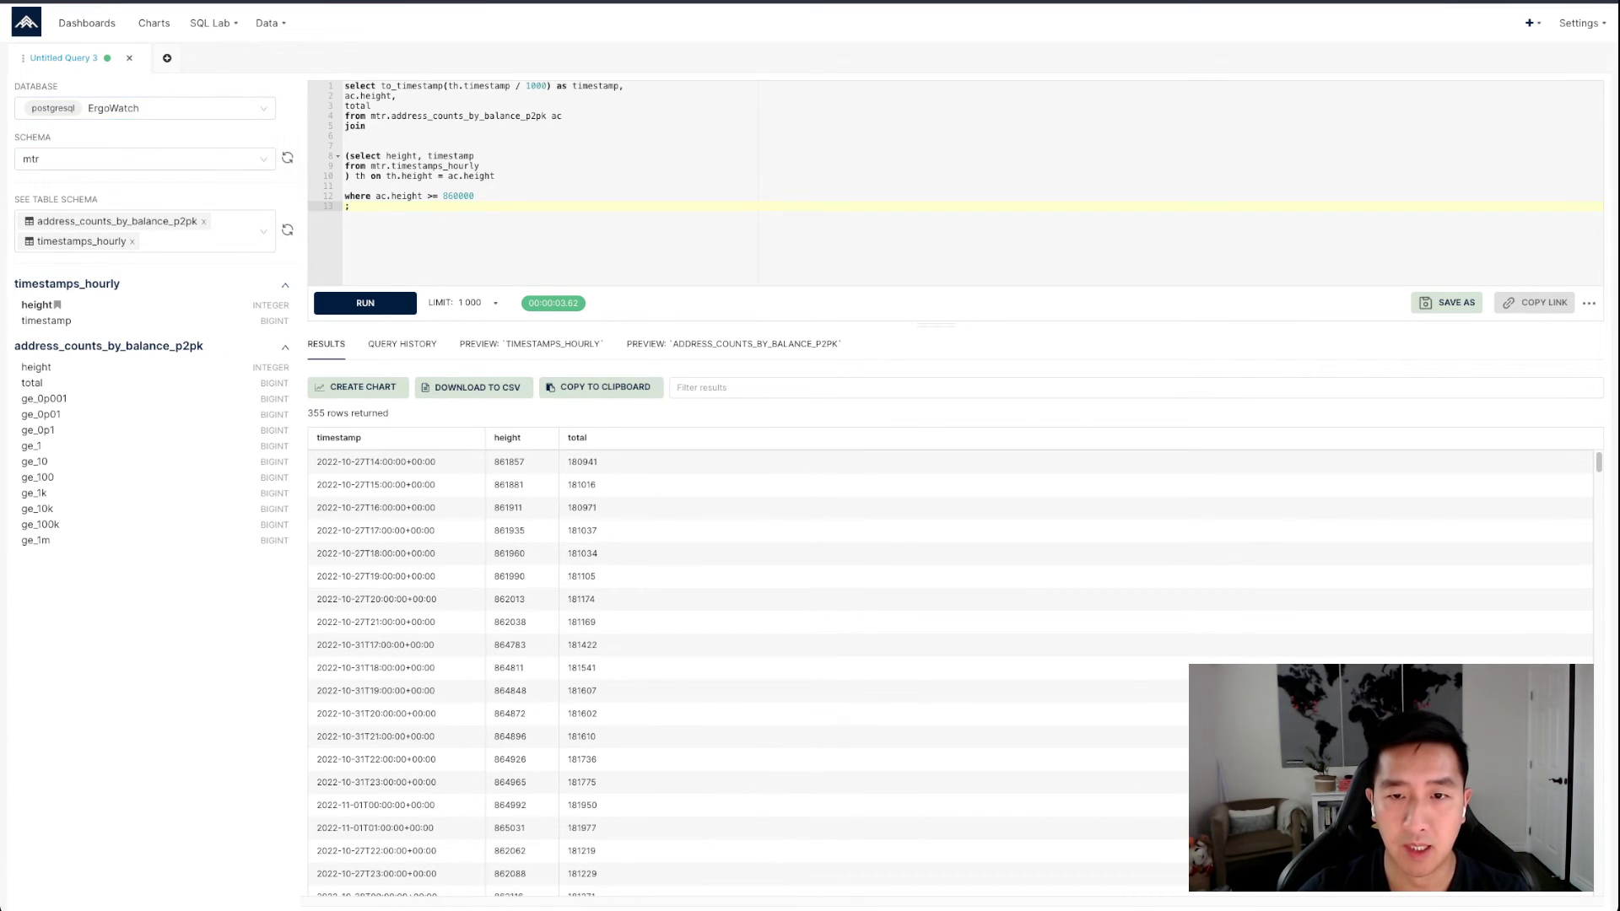
Review the additional query options and the available row limits, keeping the limit at 1 000
drag(483, 156, 483, 156)
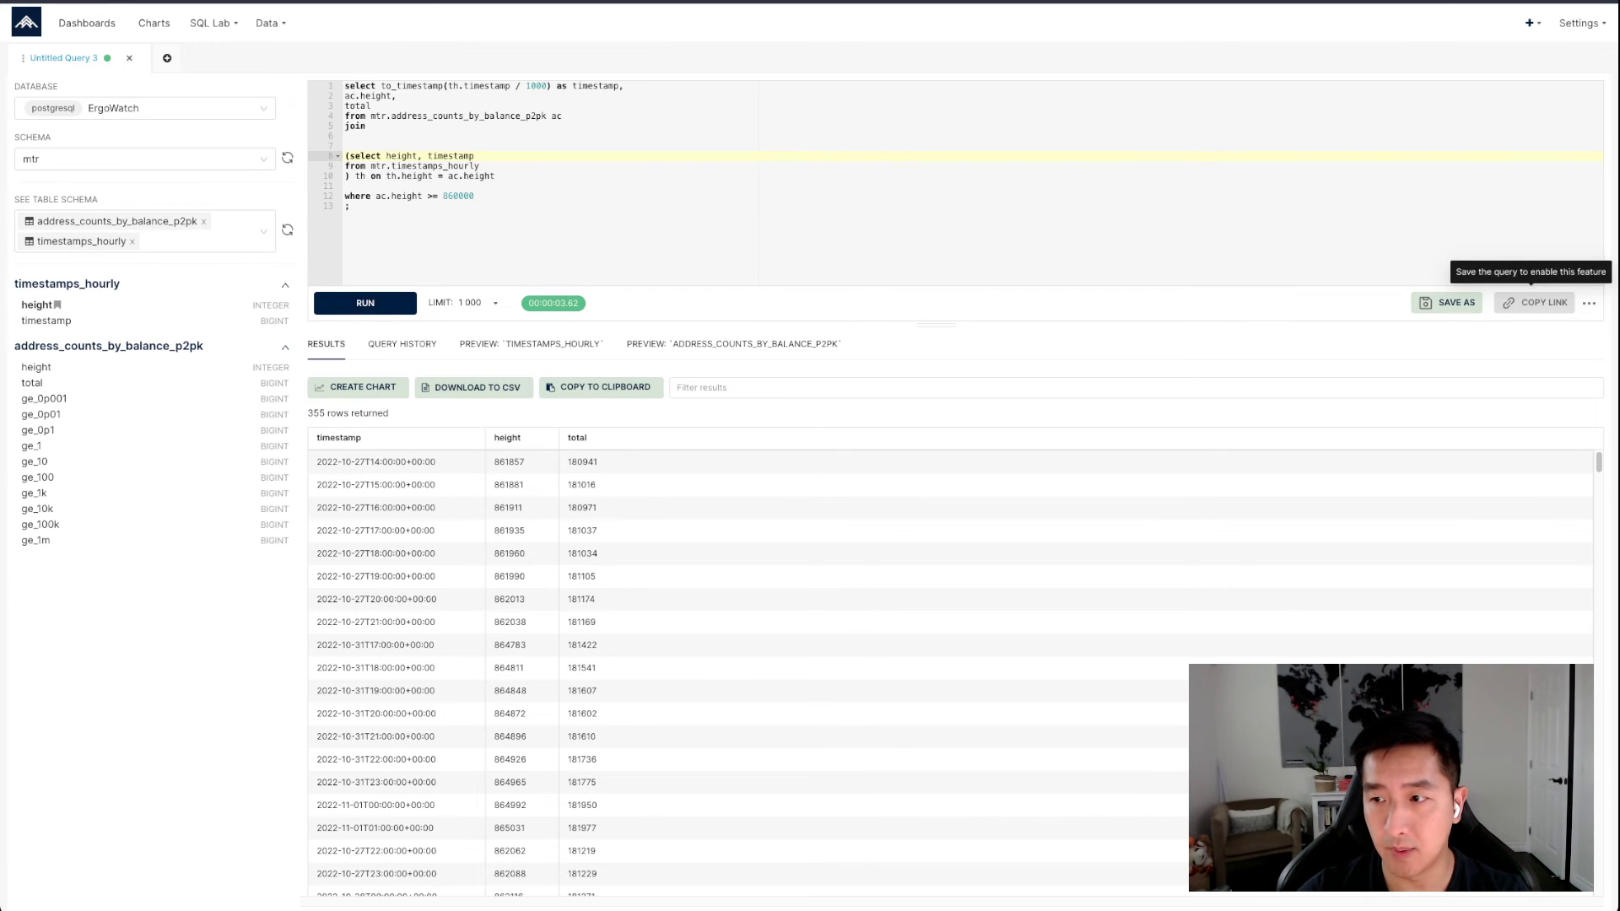
click(1589, 303)
click(1468, 237)
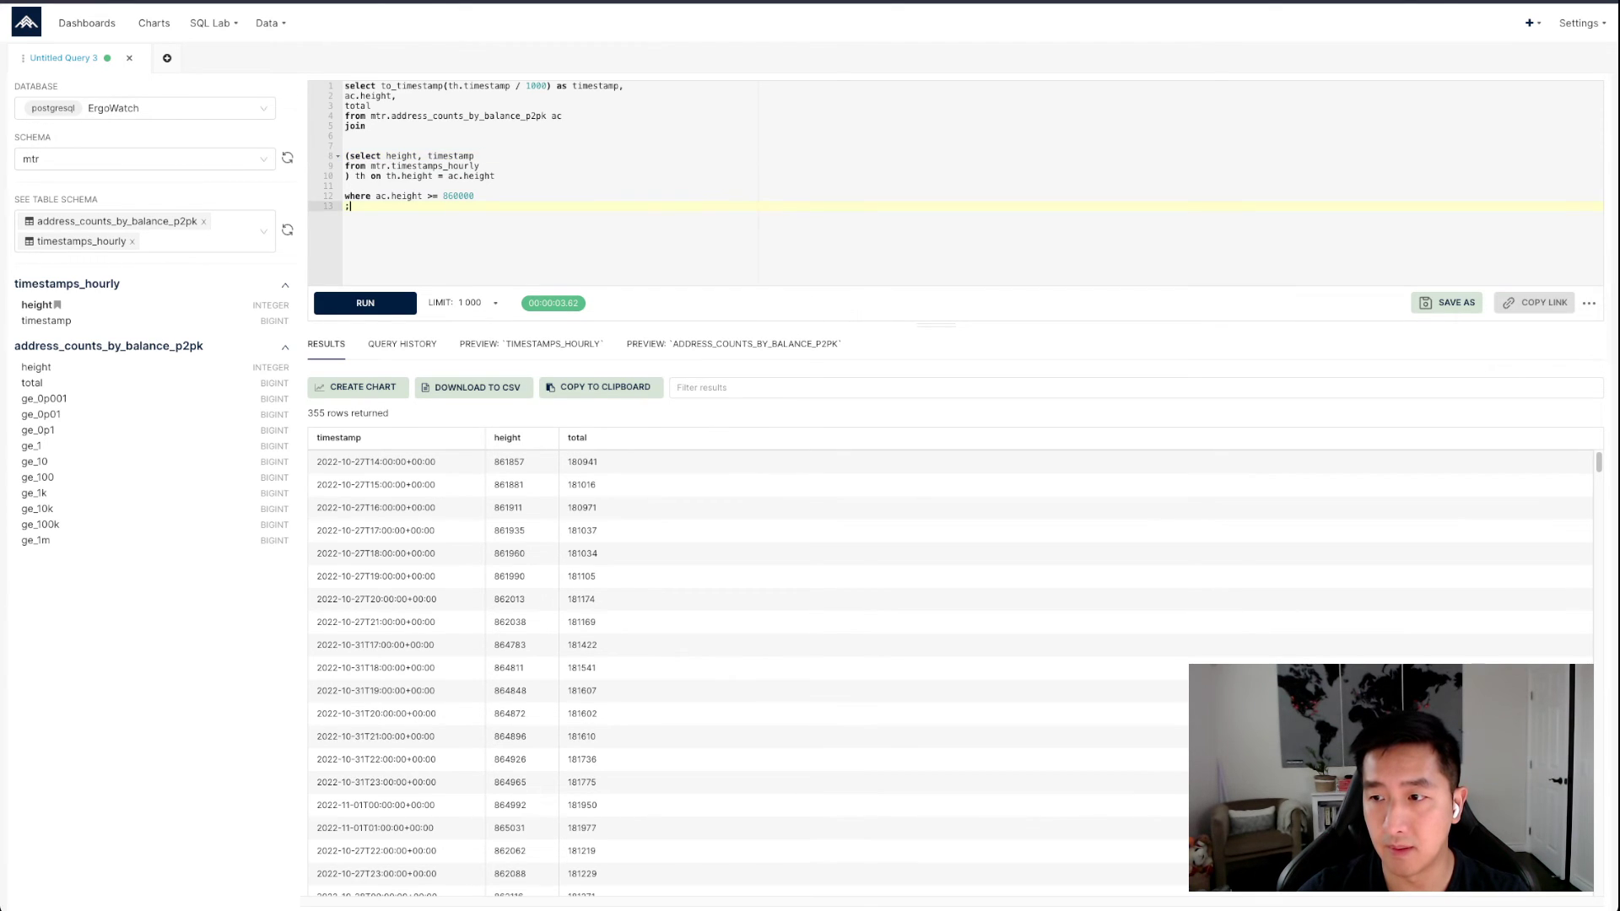
click(717, 186)
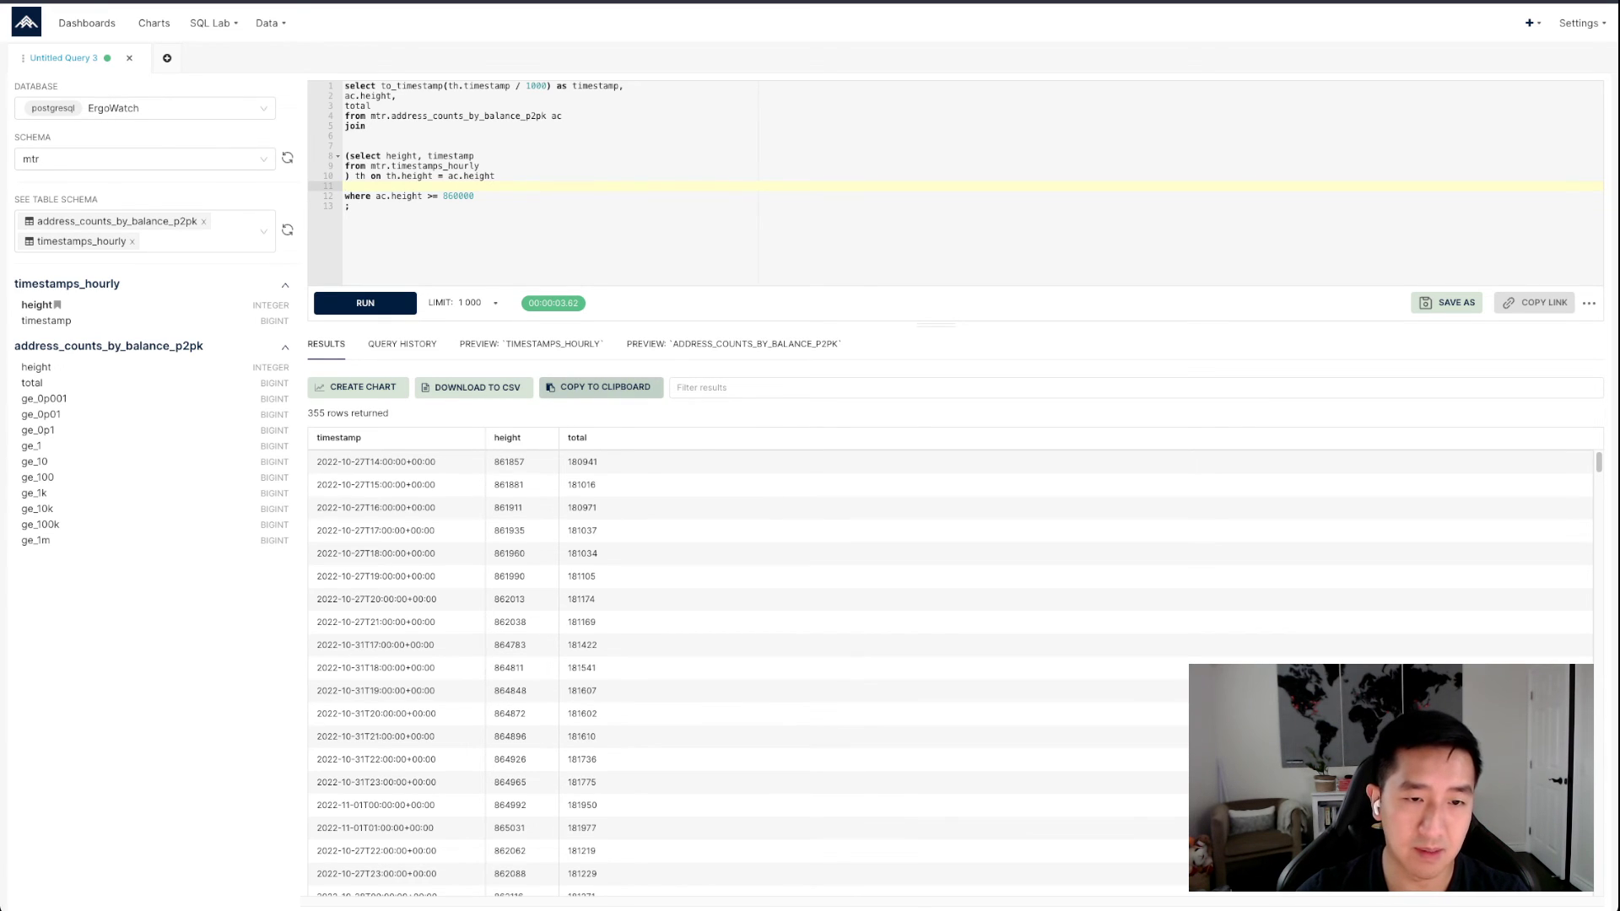
click(351, 205)
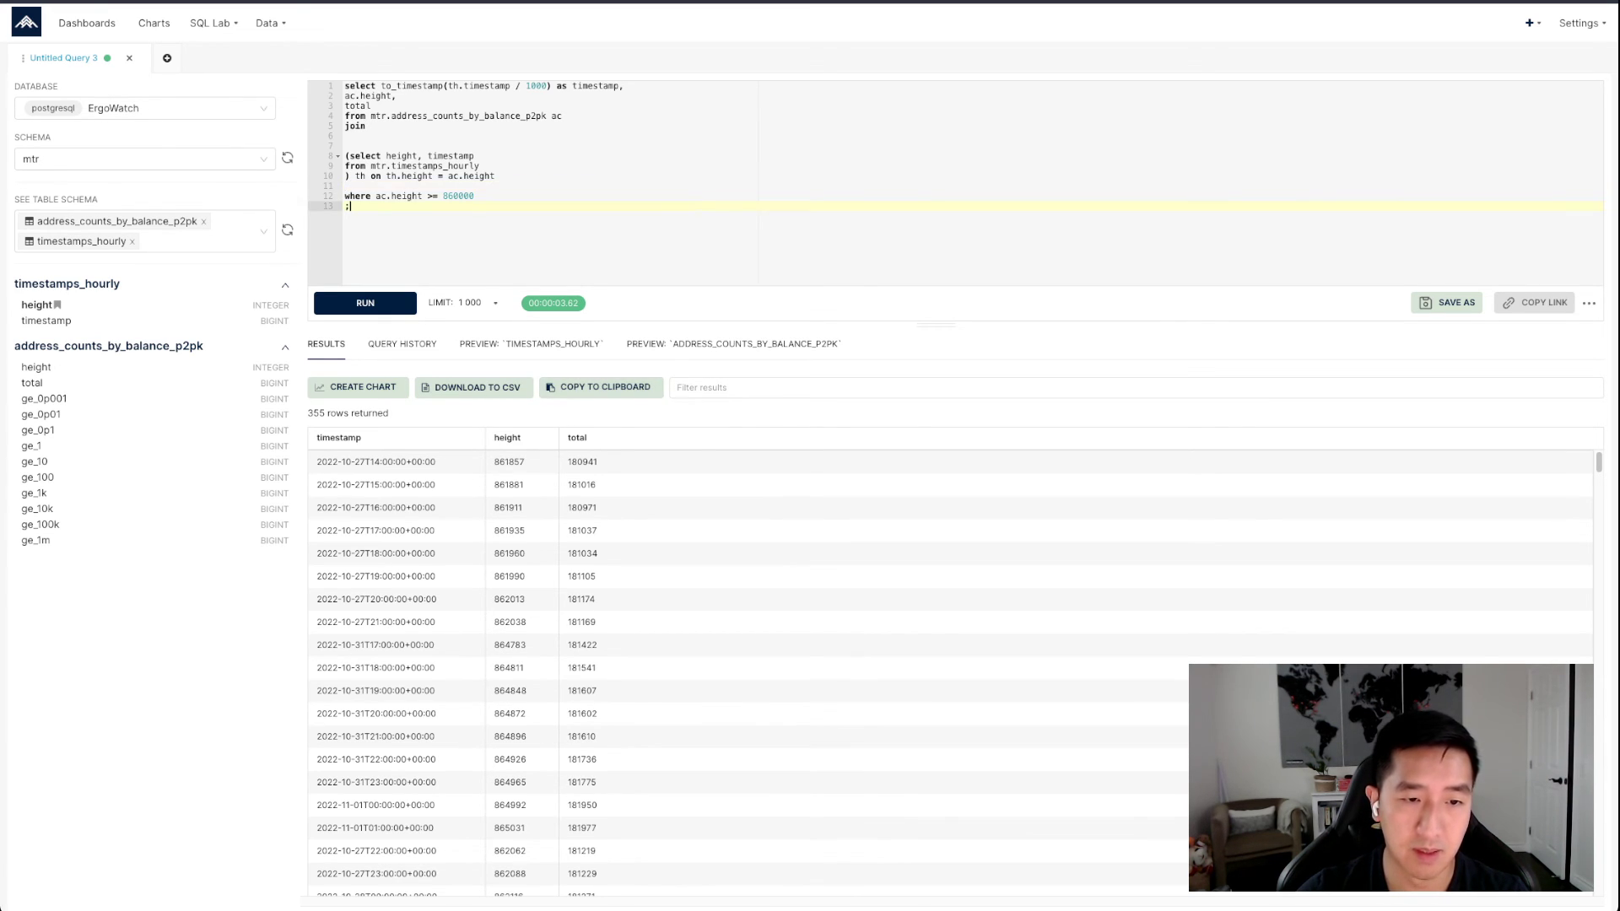
click(469, 302)
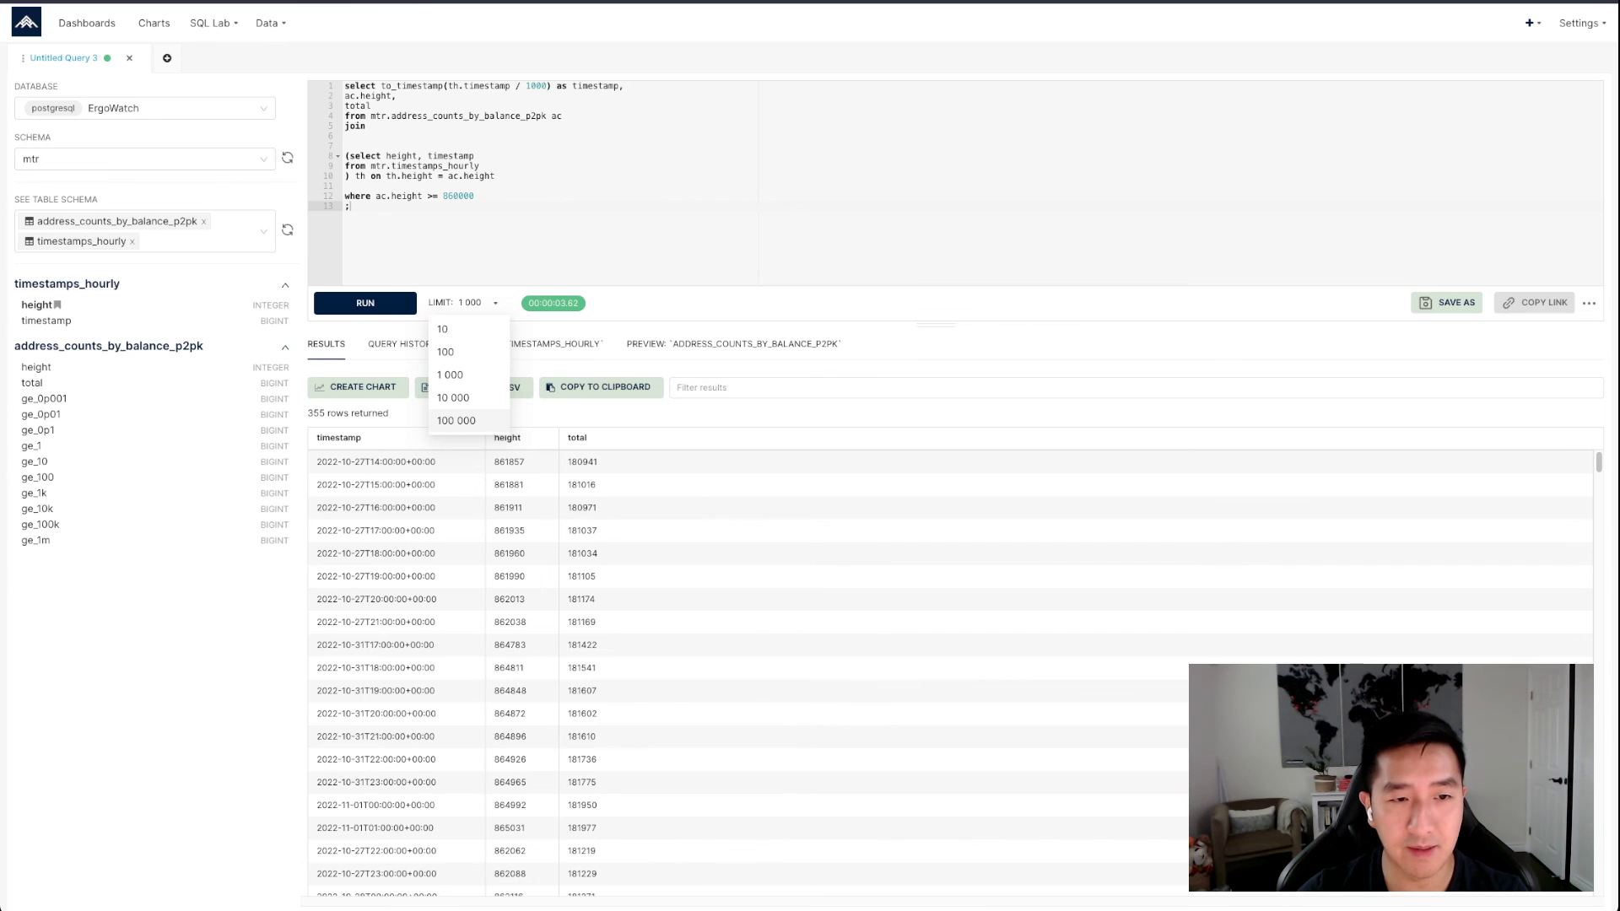
click(473, 207)
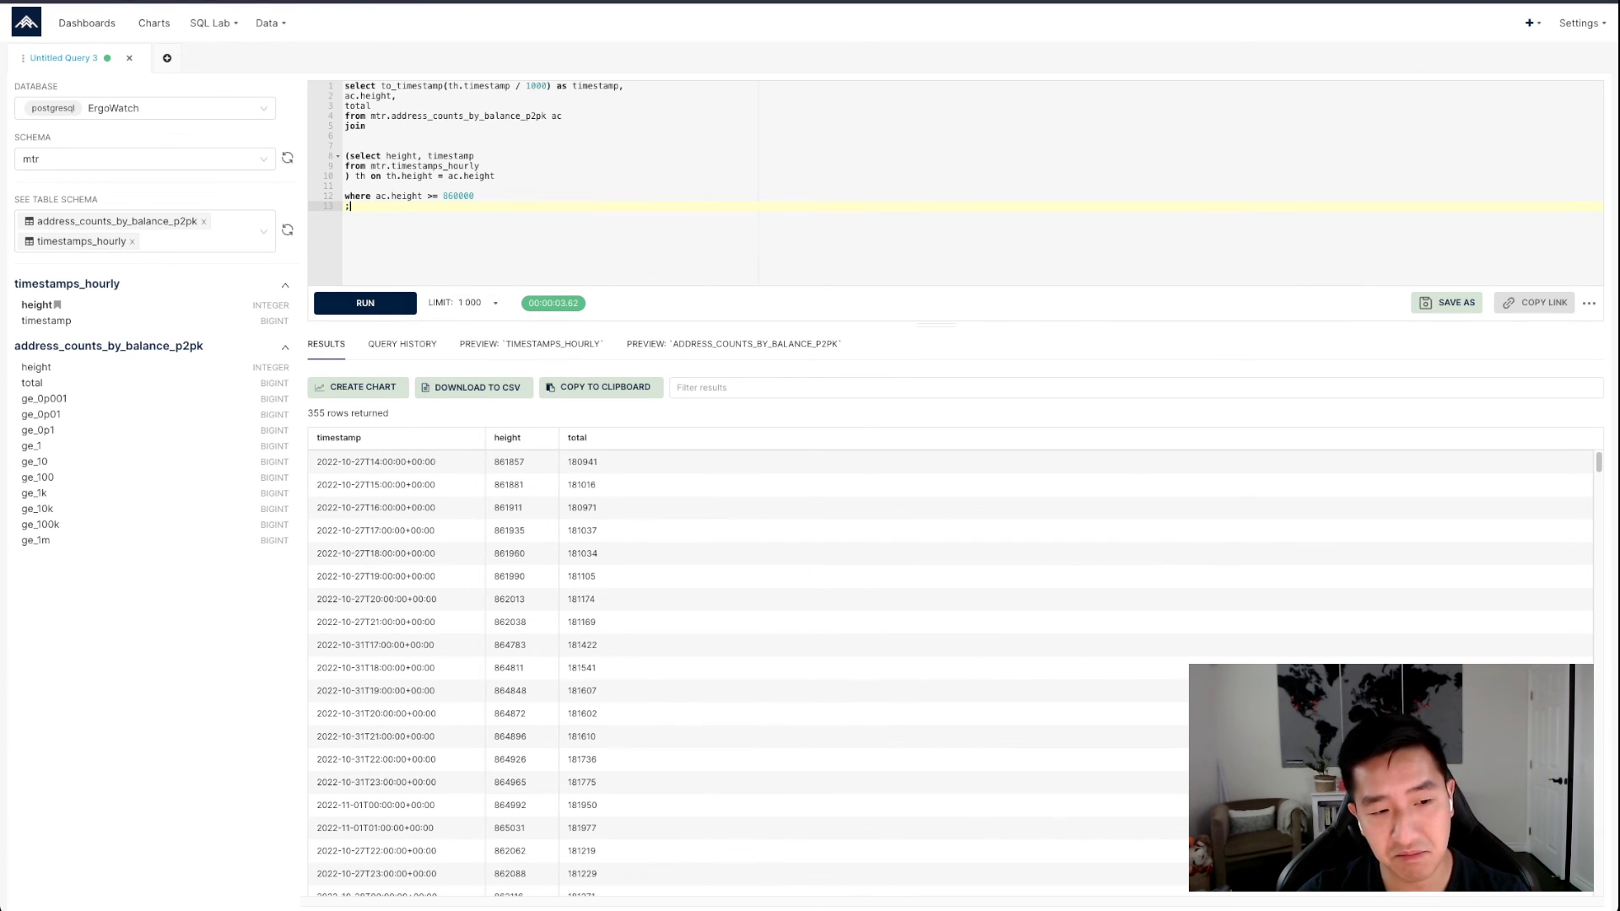